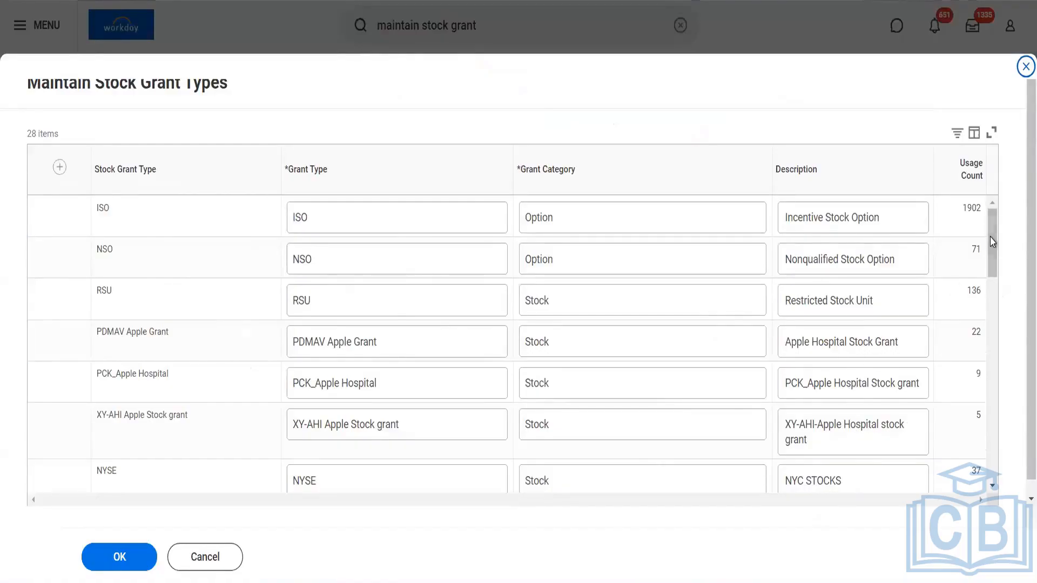
# - Remove the unused "ff" grant type from the stock grant types list and save the changes
pyautogui.moveTo(991, 243); pyautogui.dragTo(997, 194)
pyautogui.moveTo(995, 261); pyautogui.dragTo(994, 394)
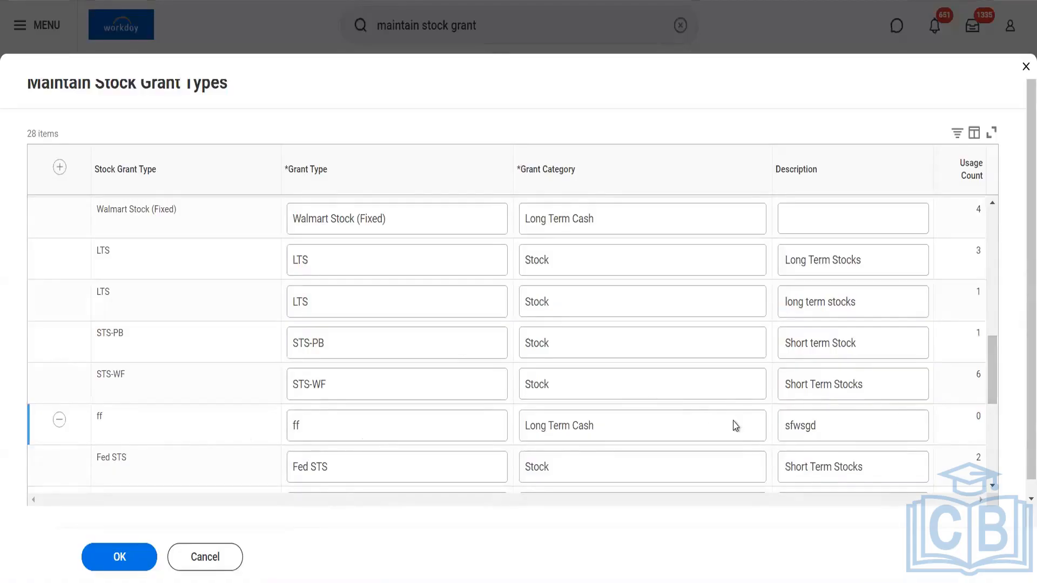
pyautogui.click(59, 421)
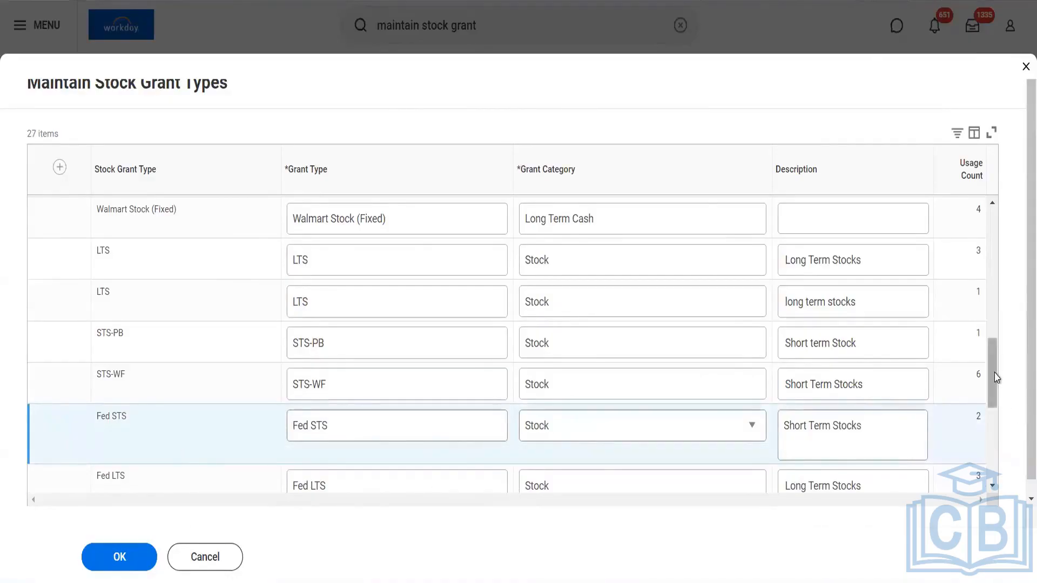
pyautogui.moveTo(992, 382); pyautogui.dragTo(993, 456)
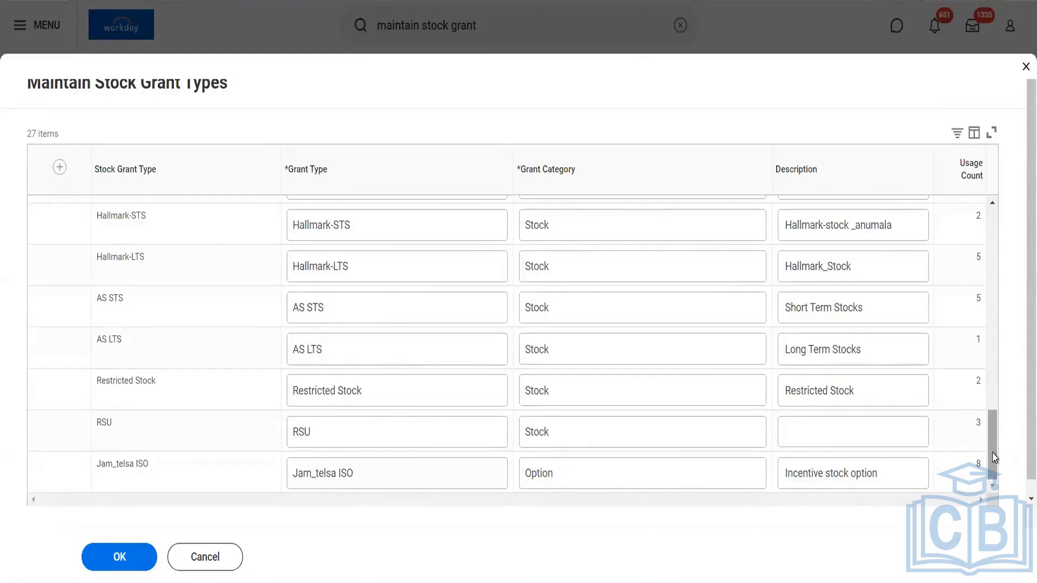
pyautogui.moveTo(993, 458); pyautogui.dragTo(992, 211)
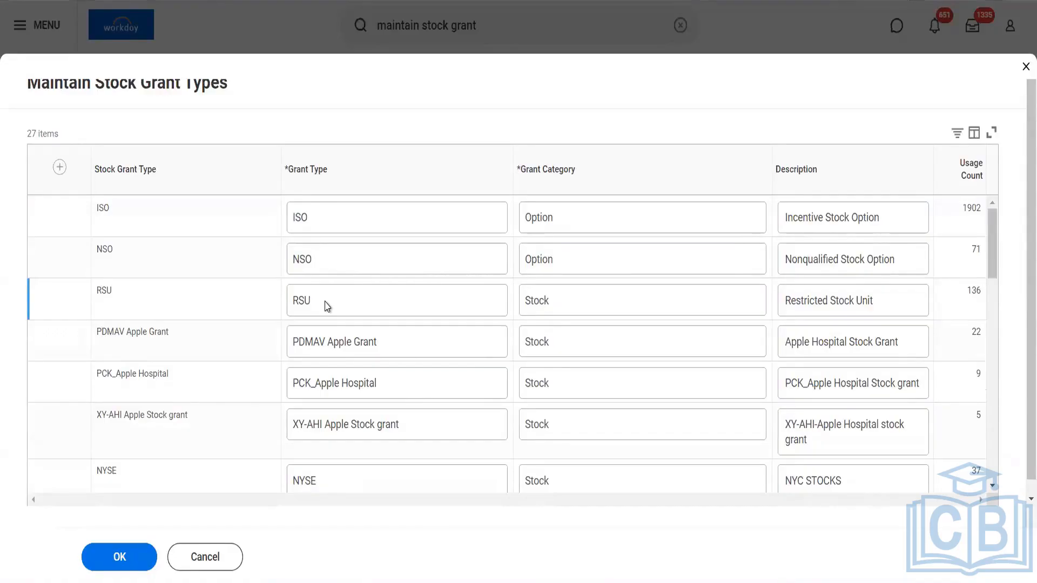
pyautogui.click(126, 568)
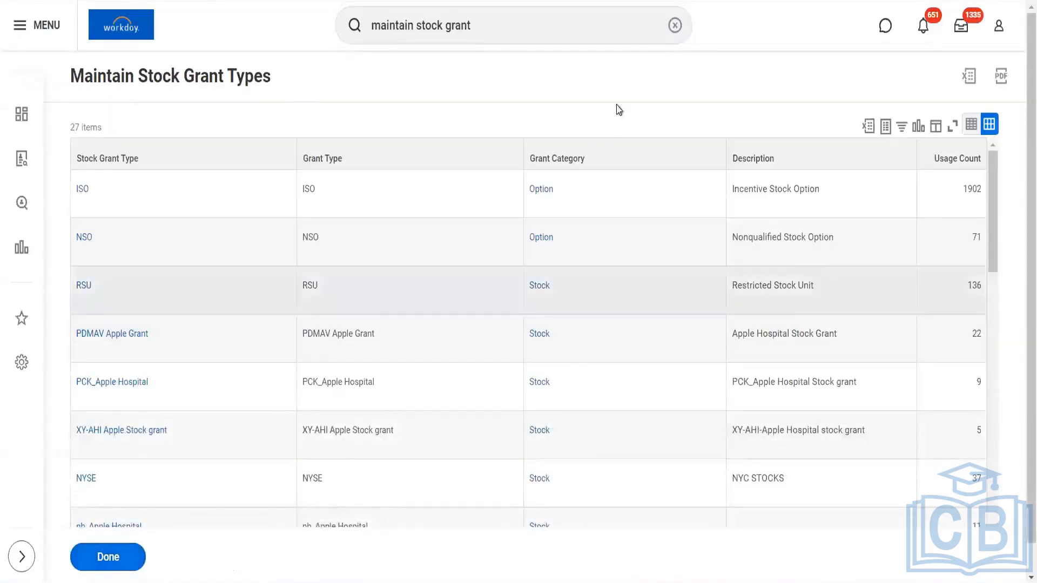
# - Search for "maintain stock vesting" to list the matching tasks
pyautogui.click(675, 25)
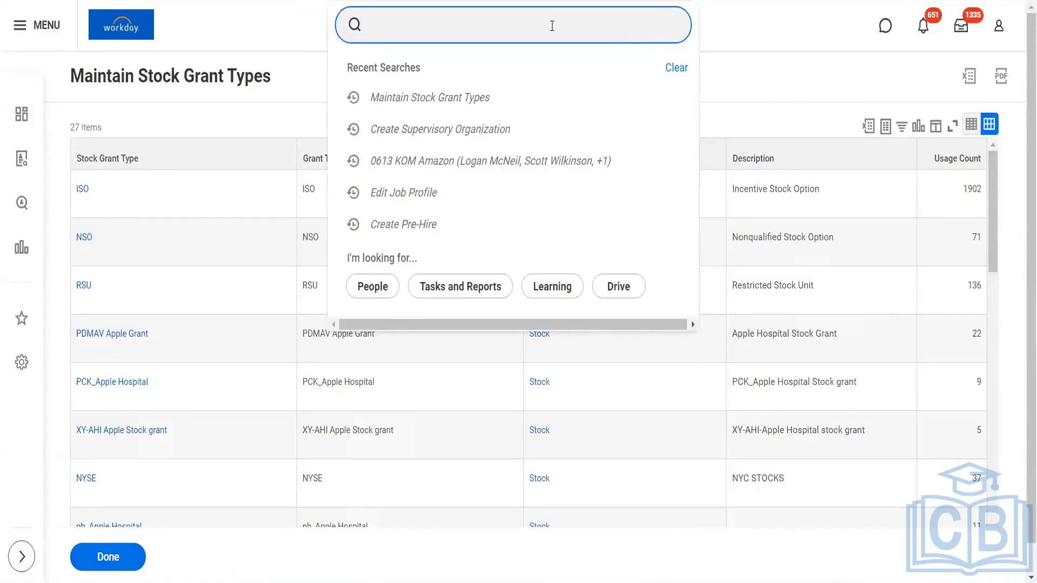
pyautogui.write('maintain ')
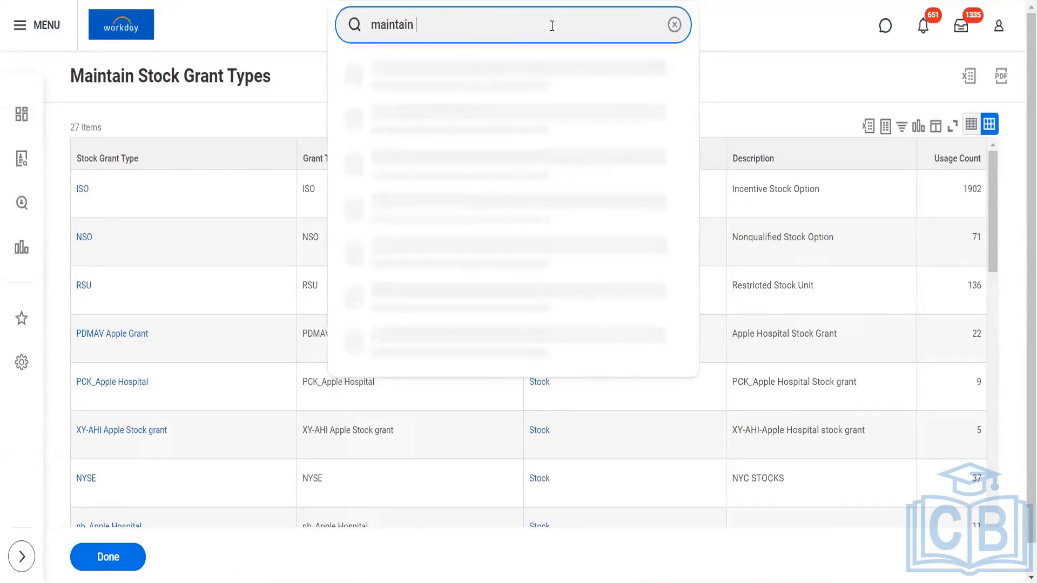
pyautogui.write('stock vesting')
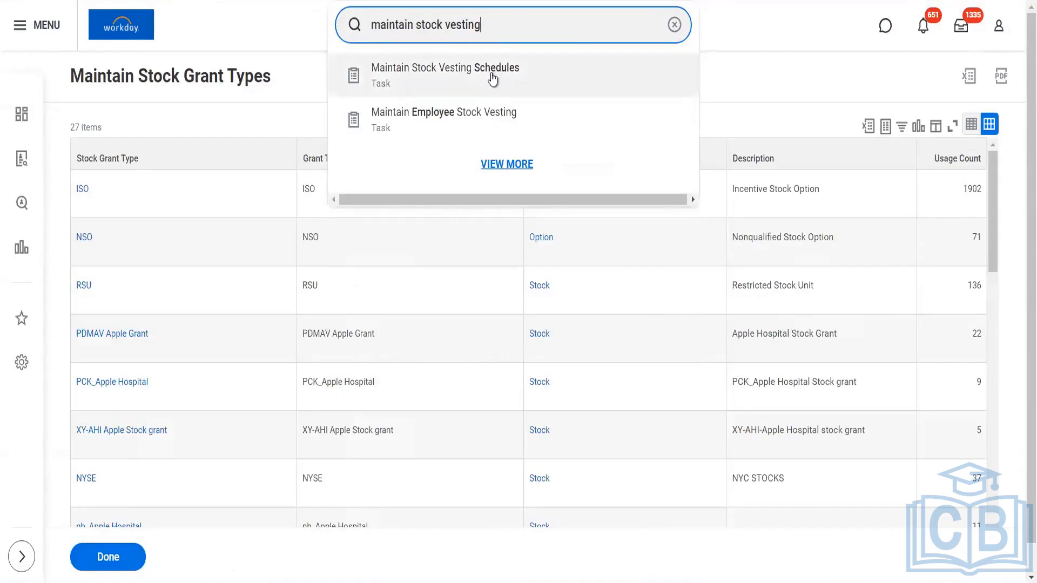
pyautogui.rightClick(493, 79)
pyautogui.click(515, 87)
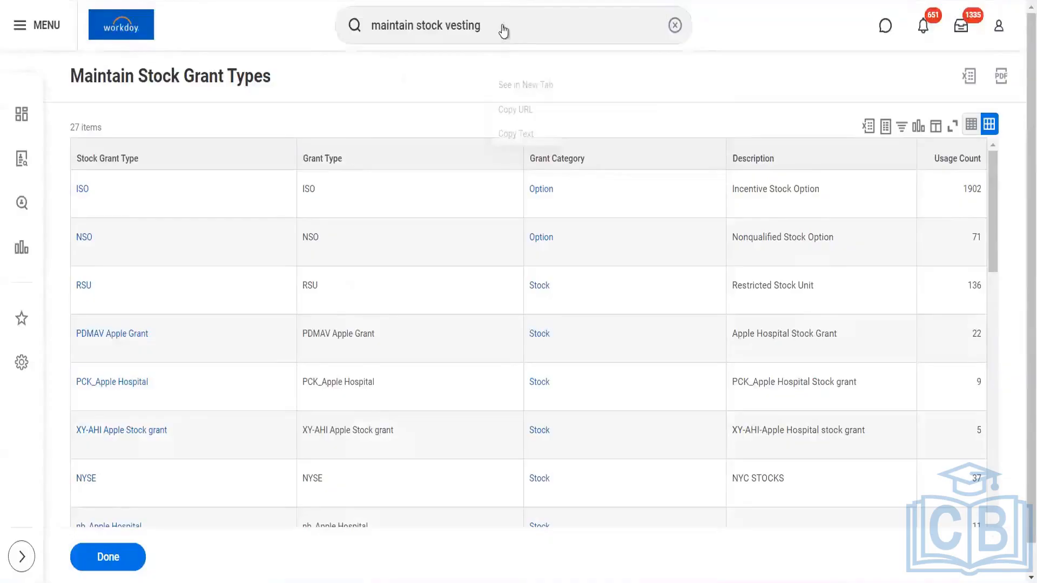
pyautogui.click(504, 24)
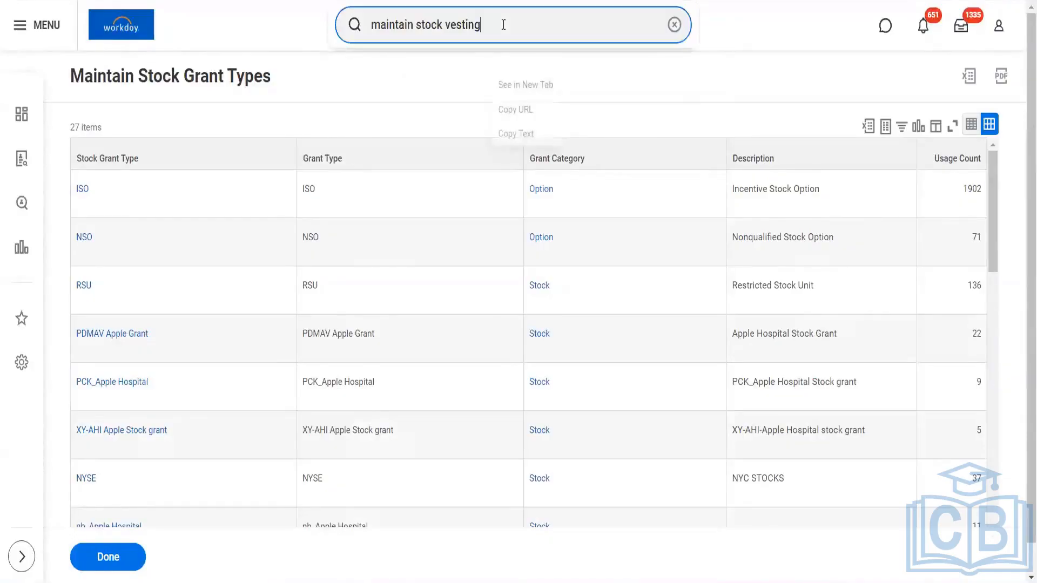
pyautogui.press('Return')
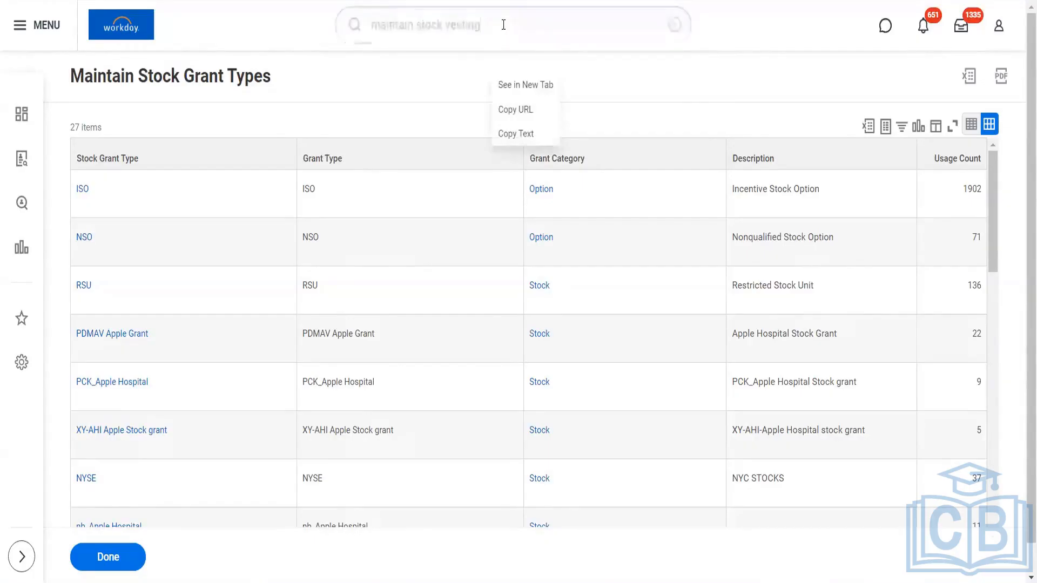
pyautogui.click(503, 25)
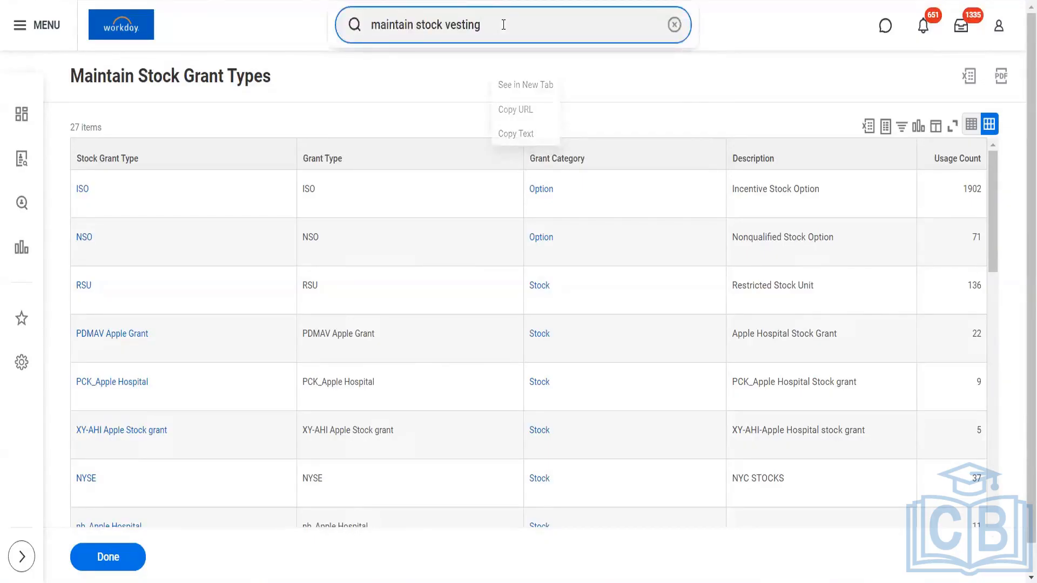
pyautogui.press('Return')
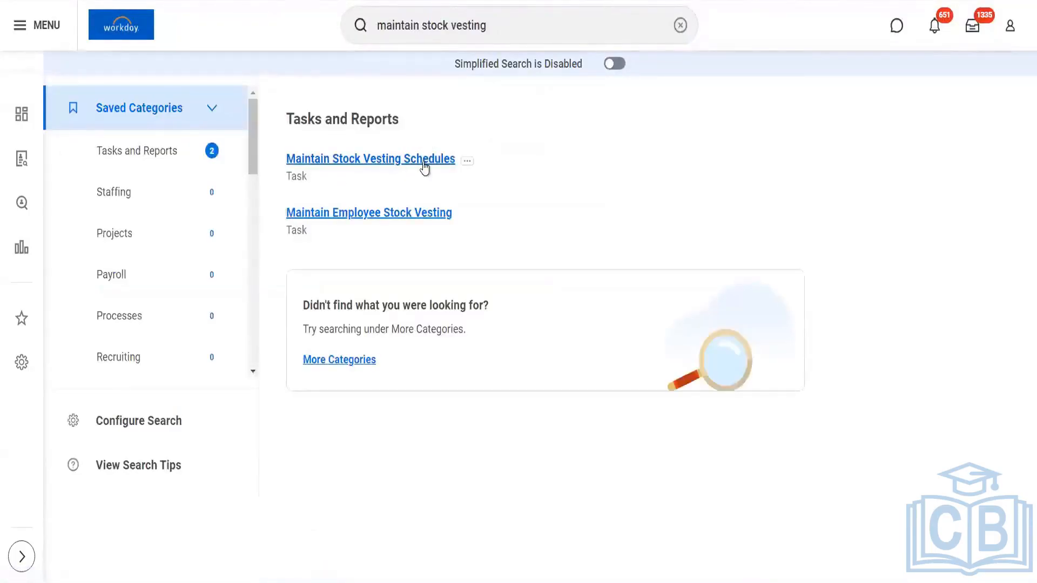
# - Open the Maintain Stock Vesting Schedules task and review the 4-Year, Quarterly and 4-Year, Monthly schedules
pyautogui.click(374, 161)
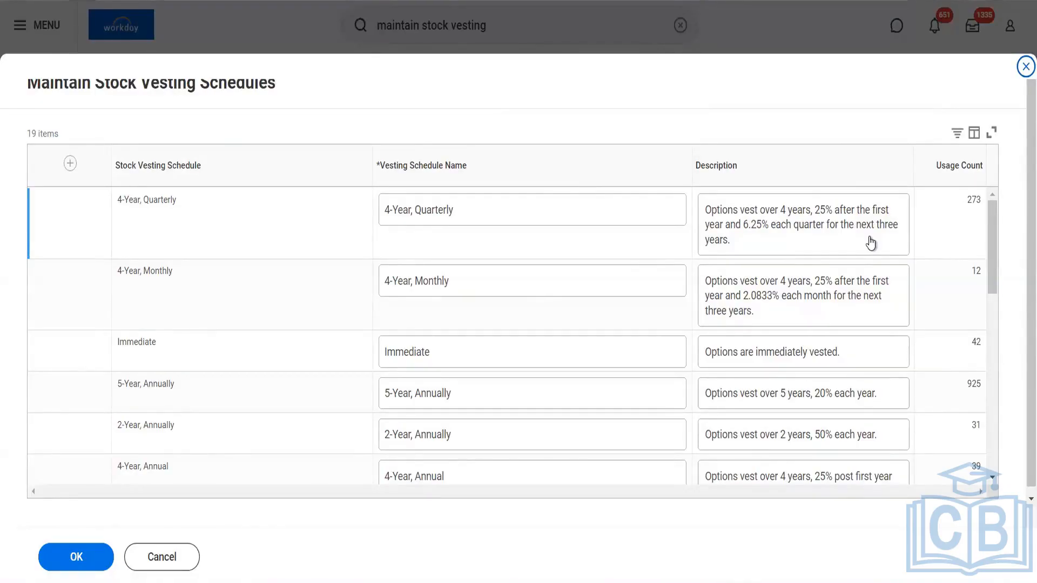
pyautogui.click(554, 306)
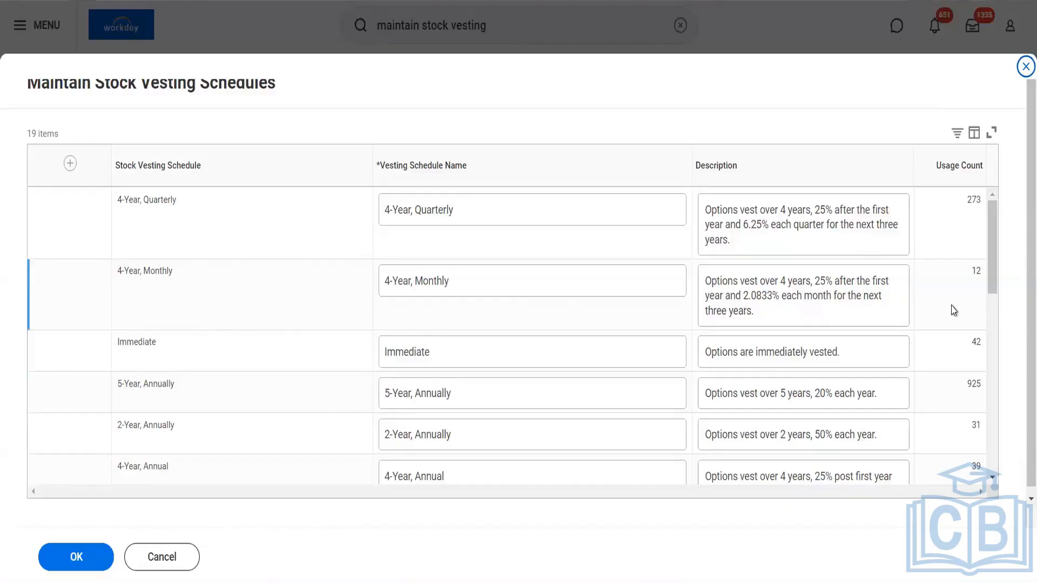
pyautogui.moveTo(995, 289); pyautogui.dragTo(993, 217)
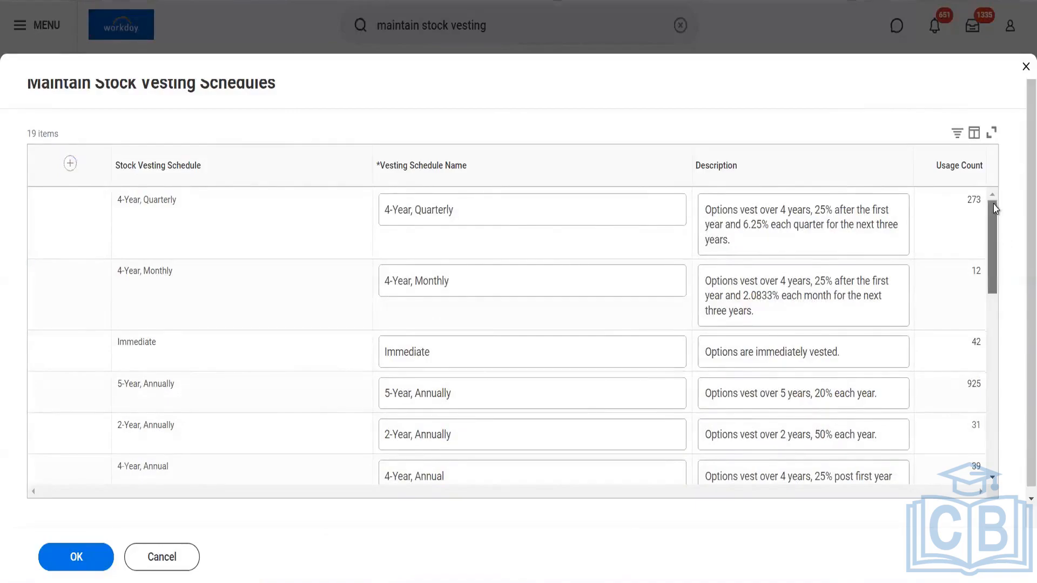
pyautogui.click(70, 163)
pyautogui.click(442, 216)
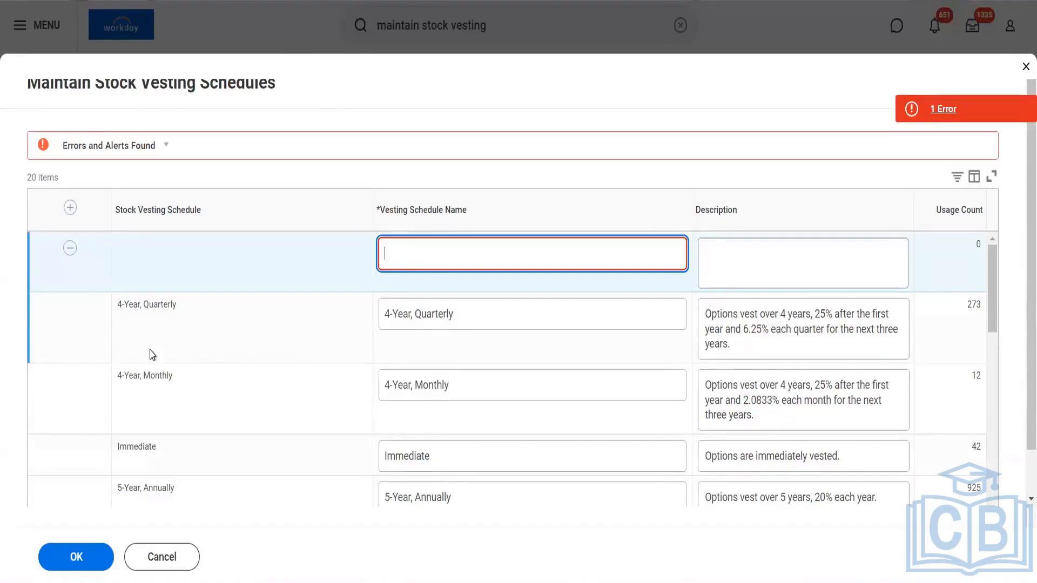
pyautogui.click(161, 556)
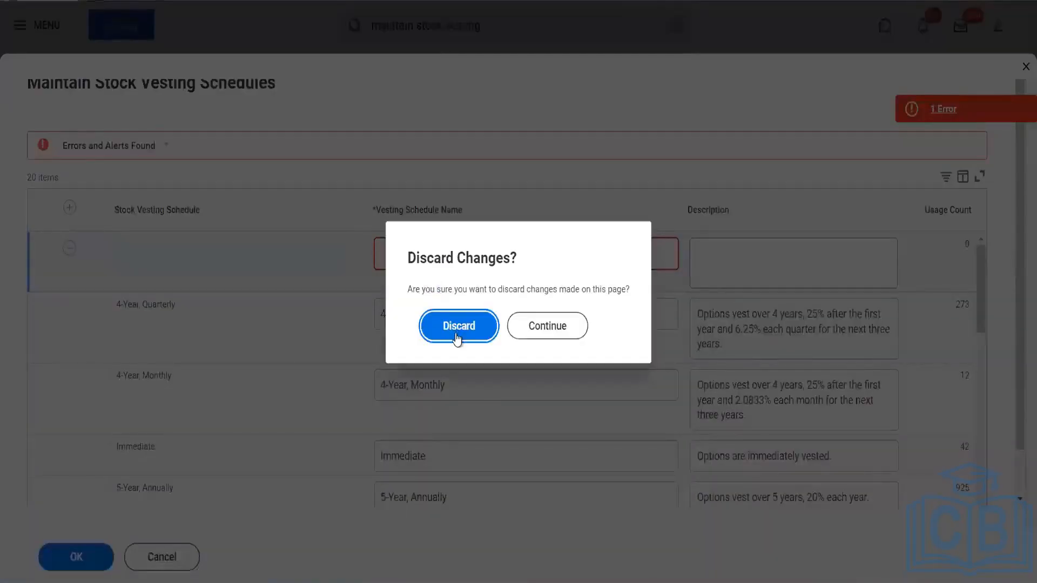
pyautogui.click(455, 335)
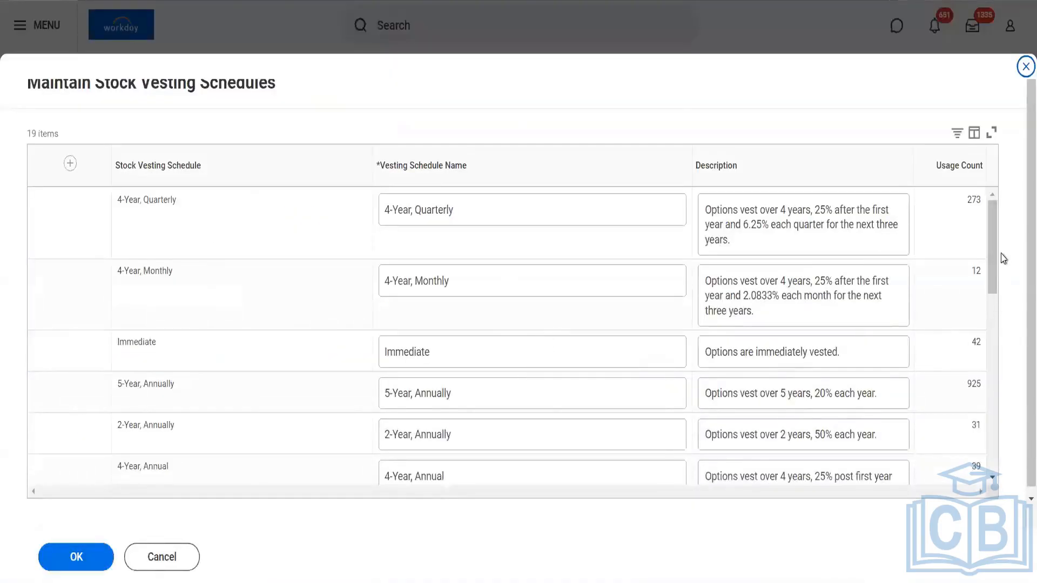
# - Review the stock vesting schedules down to the last entry and return to the start of the list
pyautogui.moveTo(990, 278); pyautogui.dragTo(984, 470)
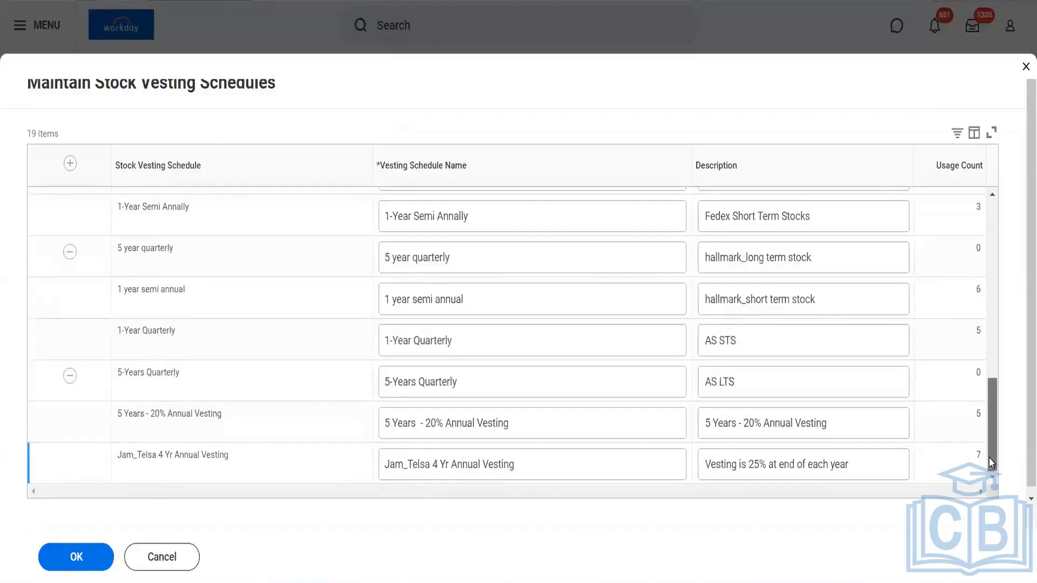
pyautogui.moveTo(989, 457); pyautogui.dragTo(989, 261)
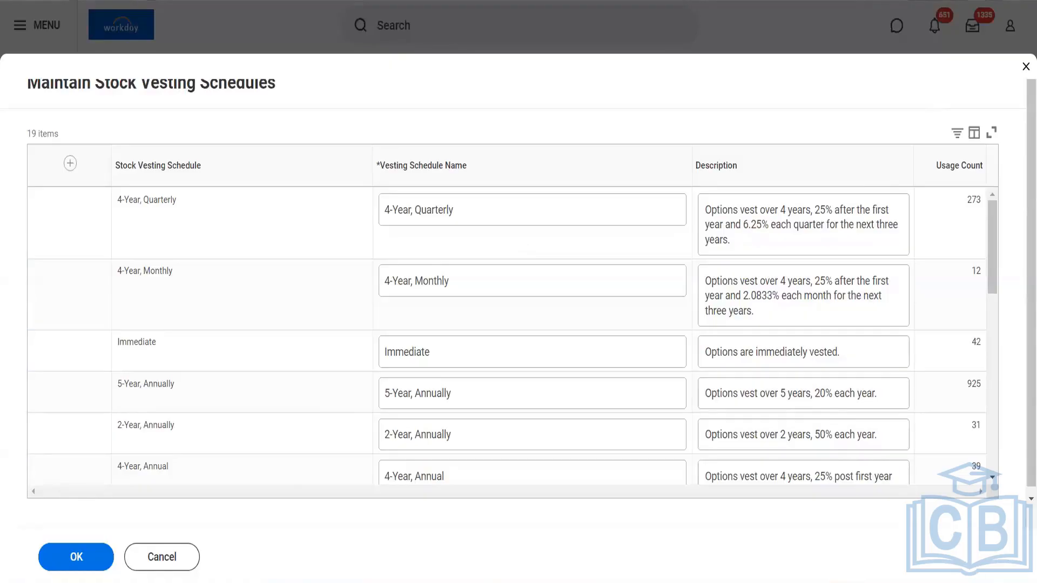
# - Check the following month in the system calendar and close the calendar
pyautogui.click(972, 582)
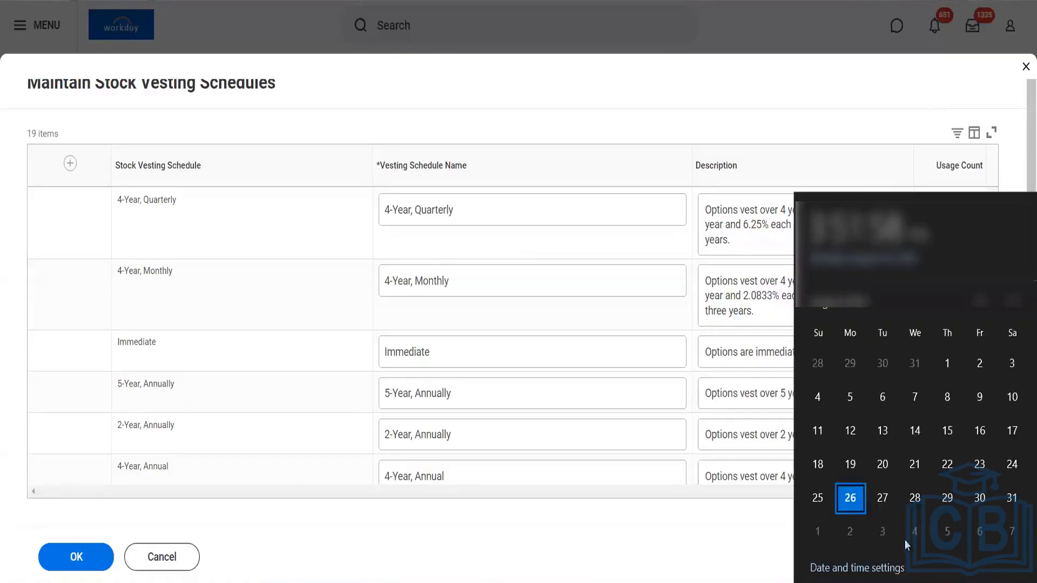
pyautogui.click(1013, 304)
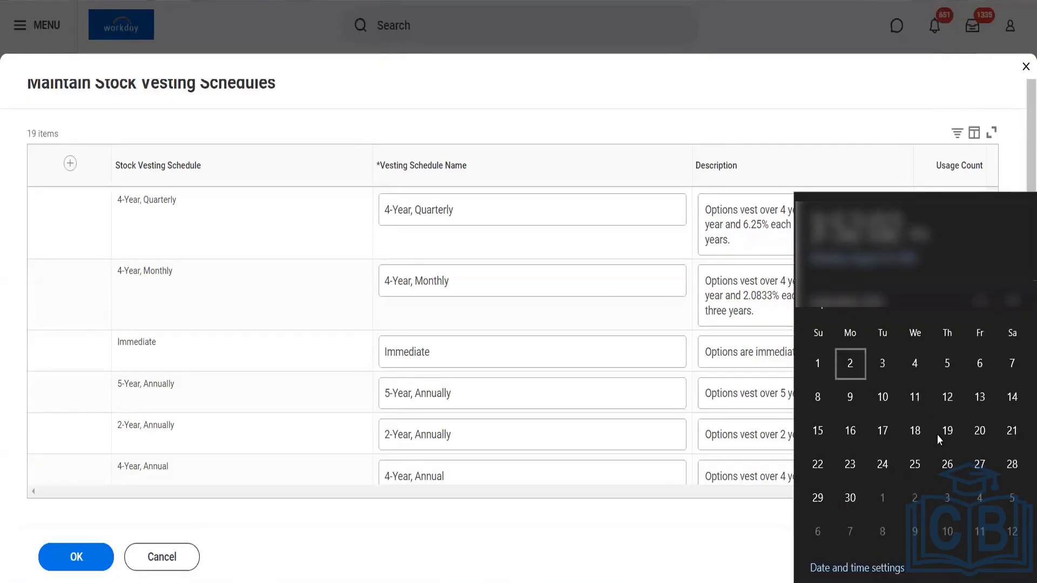
pyautogui.click(674, 109)
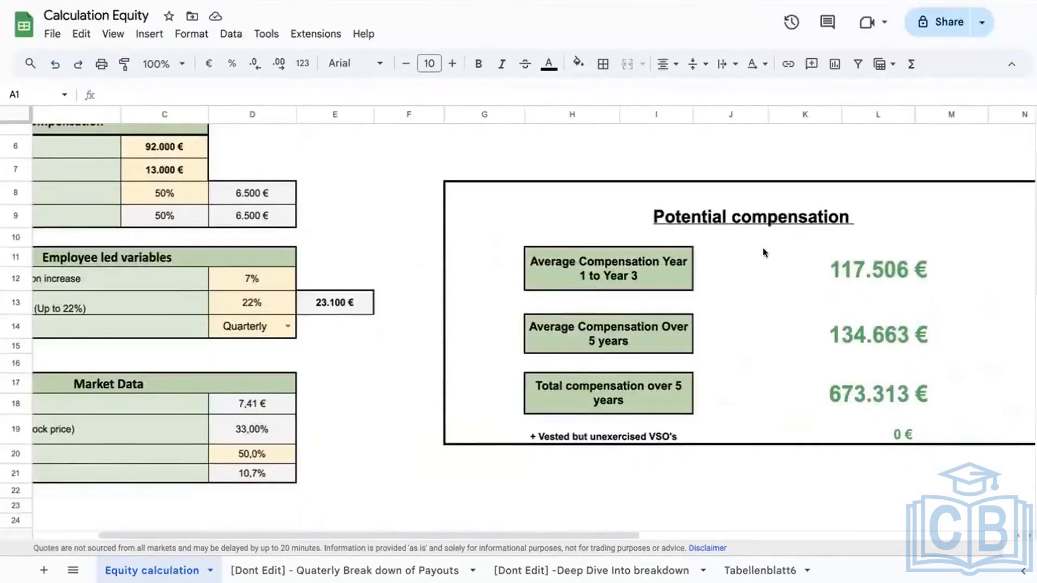
# - In the Calculation Equity spreadsheet, examine the potential compensation, employee led variables, market data, and RSU and VSO allocation amounts
pyautogui.moveTo(763, 253); pyautogui.dragTo(811, 294)
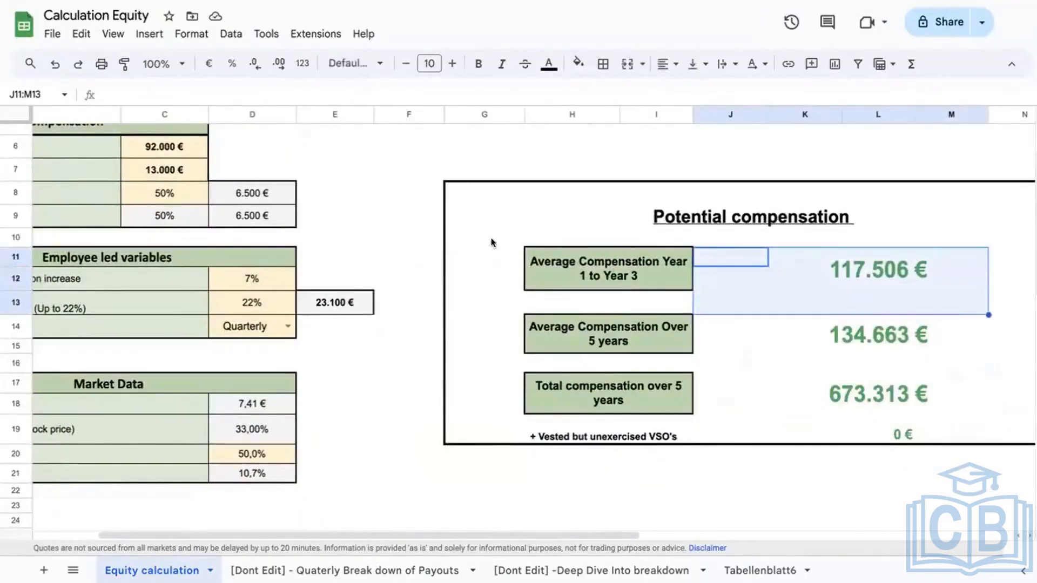
pyautogui.moveTo(466, 150); pyautogui.dragTo(586, 168)
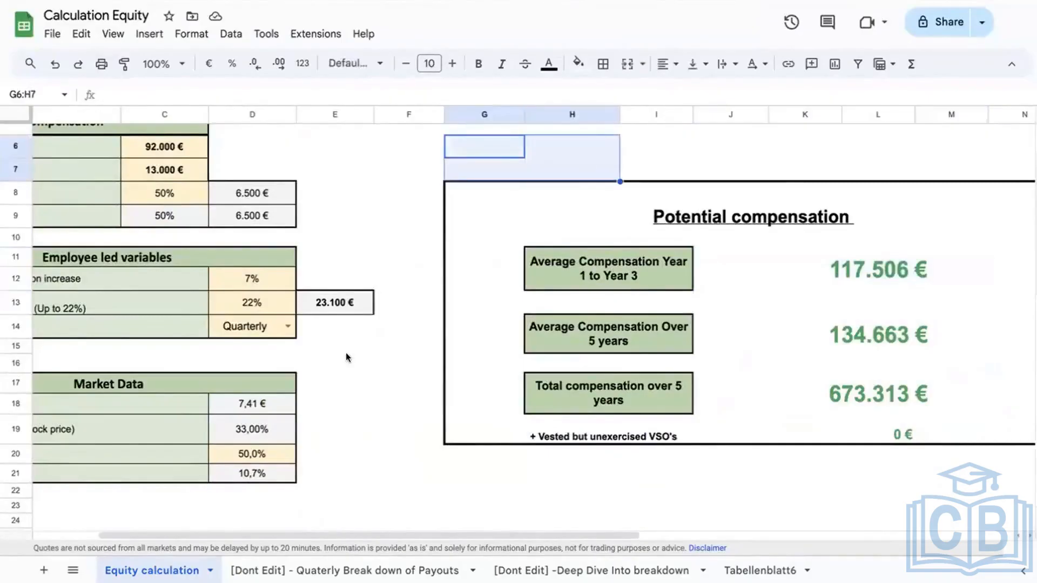
pyautogui.scroll(3, 346, 354)
pyautogui.hscroll(-2, 347, 355)
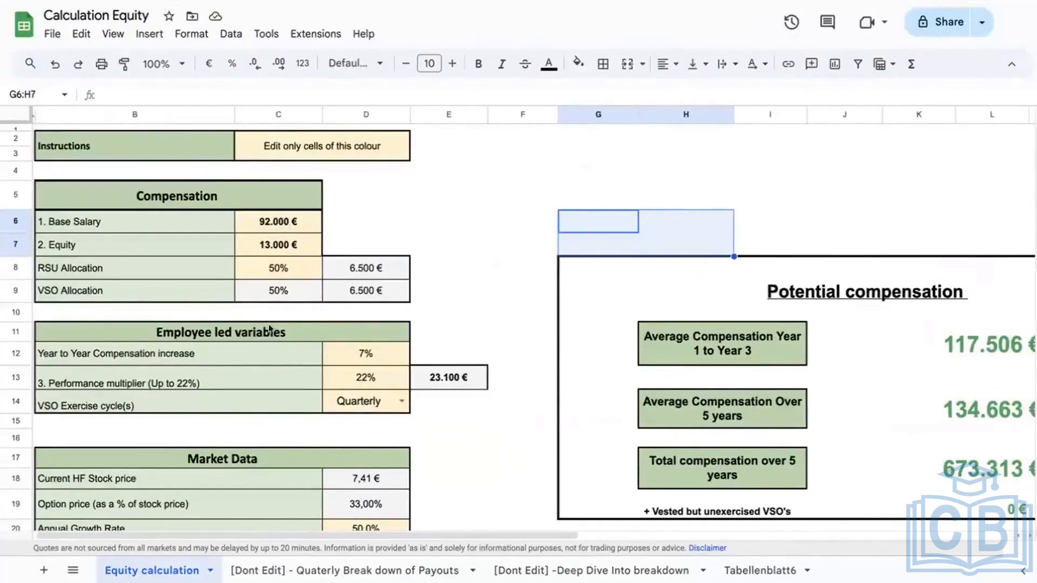
pyautogui.scroll(-3, 282, 302)
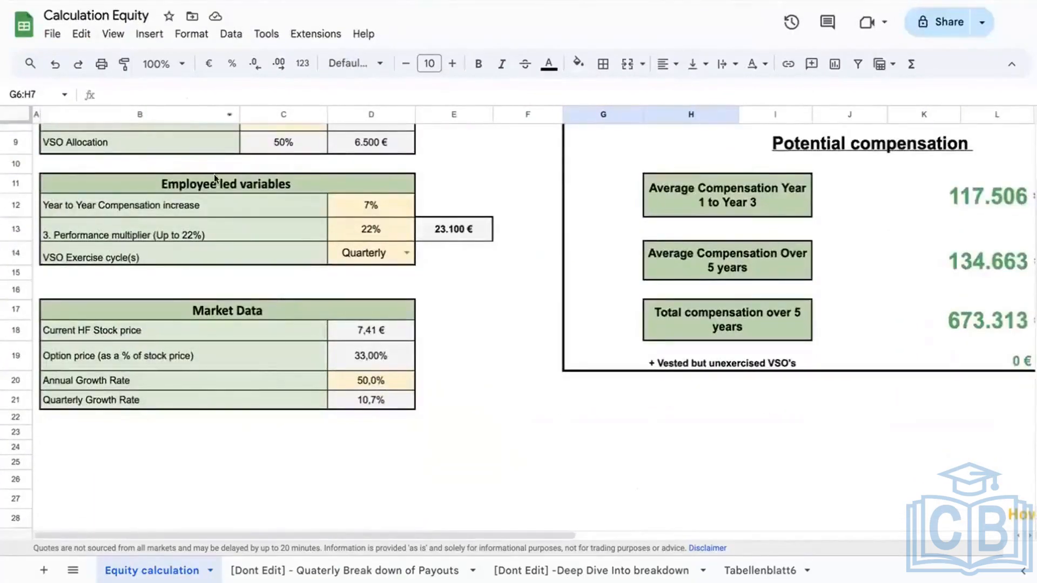
pyautogui.moveTo(160, 180); pyautogui.dragTo(409, 269)
pyautogui.scroll(3, 409, 268)
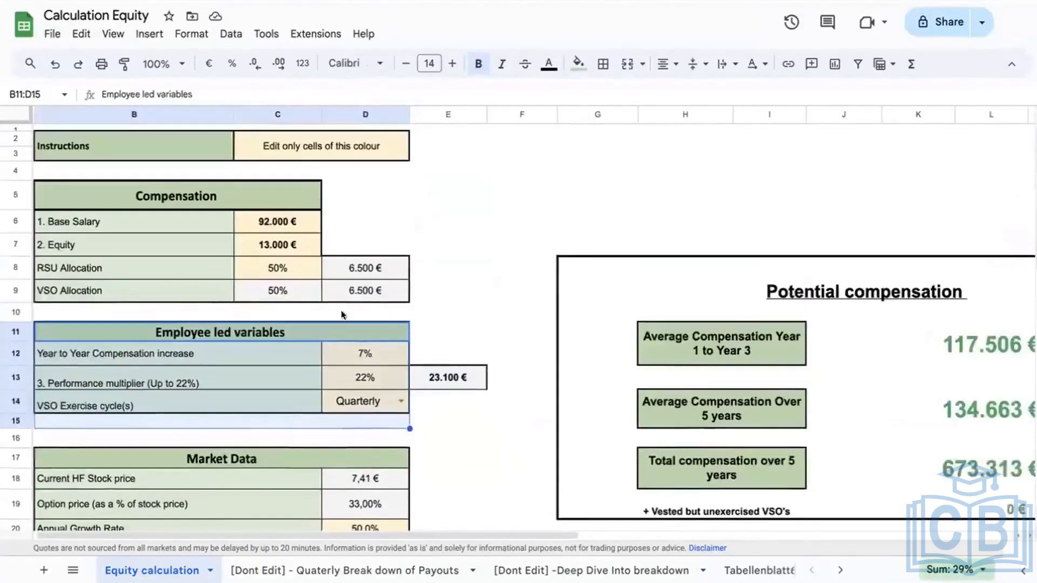
pyautogui.click(328, 289)
pyautogui.moveTo(362, 267); pyautogui.dragTo(361, 294)
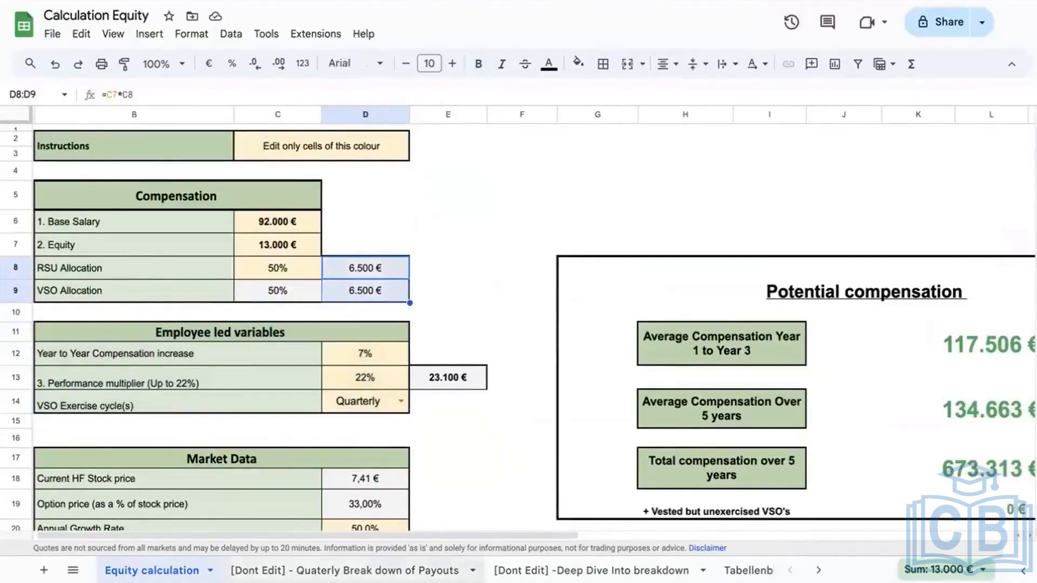
# - On the Quarterly Break down of Payouts sheet, rename the HelloFresh Stock Price row label in B3 to "Stock price"
pyautogui.click(351, 571)
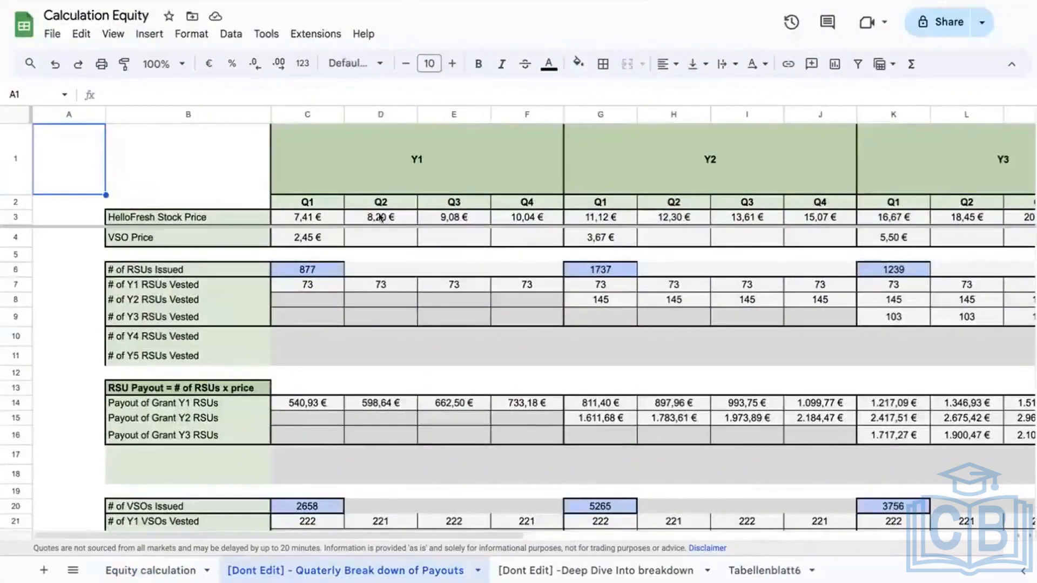
pyautogui.click(291, 221)
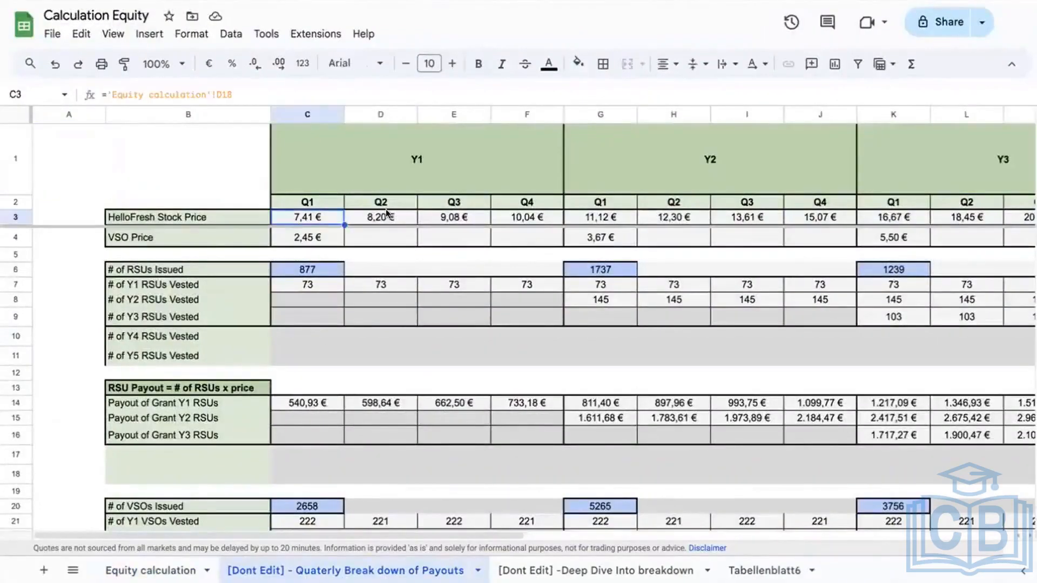
pyautogui.click(130, 211)
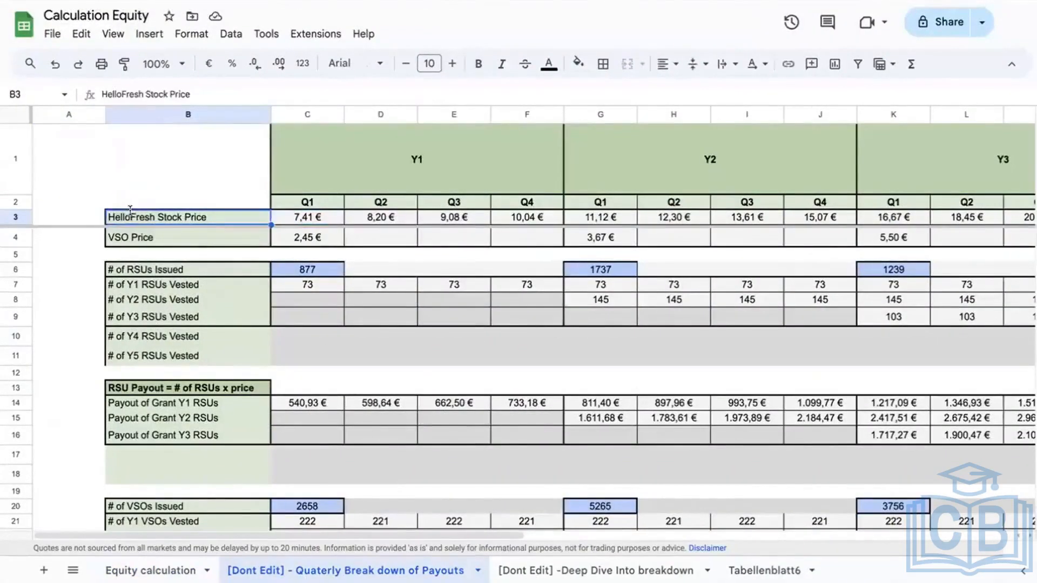
pyautogui.tripleClick(130, 211)
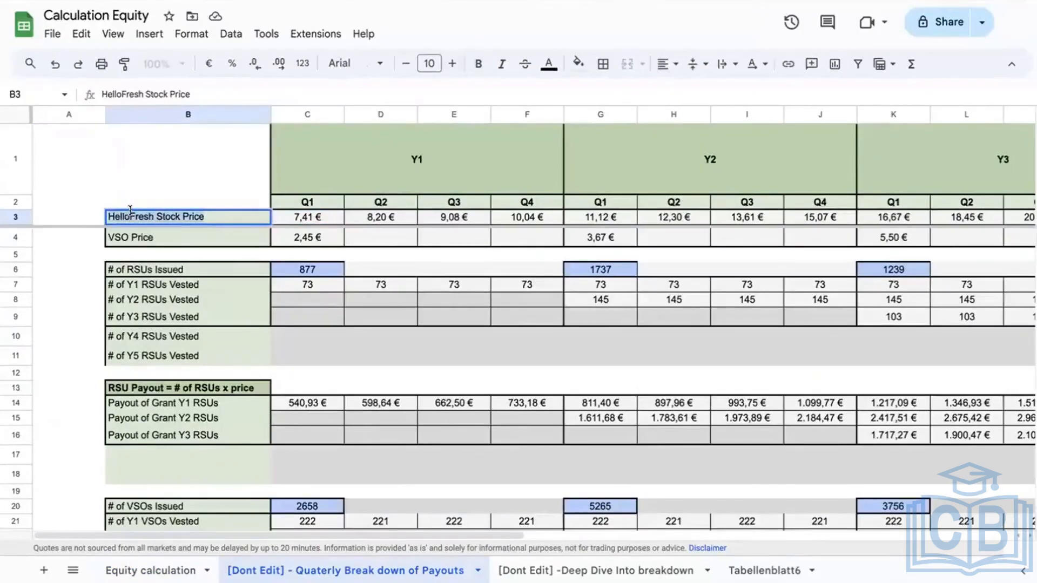
pyautogui.write('Stoc')
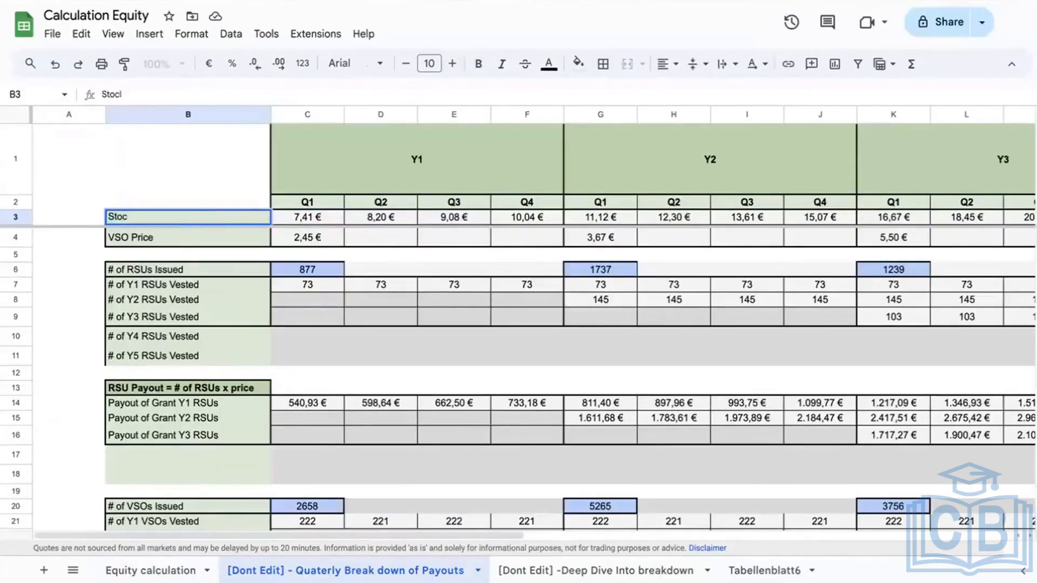
pyautogui.write('o')
pyautogui.press('BackSpace')
pyautogui.write('k price')
pyautogui.click(135, 169)
pyautogui.click(159, 217)
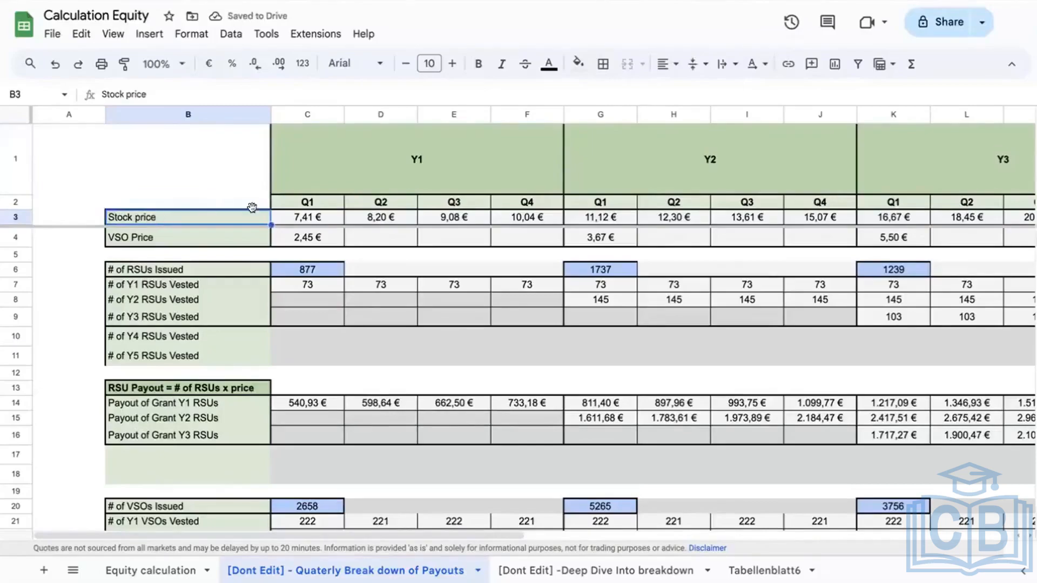
# - Inspect the formulas for the Y1 Q3 stock price, the RSUs issued in Y1, and the Y1 RSUs vested per quarter
pyautogui.click(445, 216)
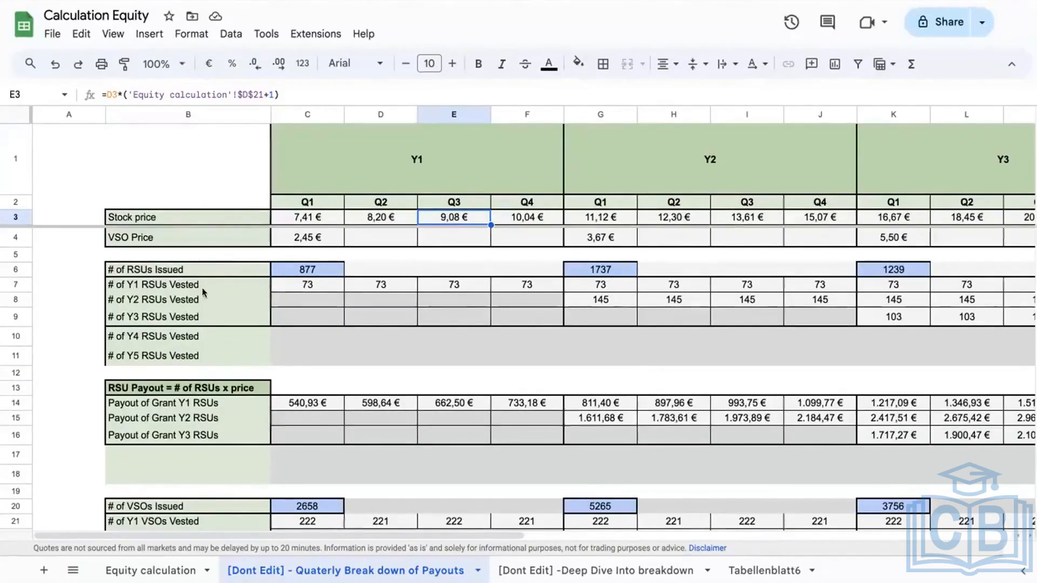
pyautogui.click(291, 273)
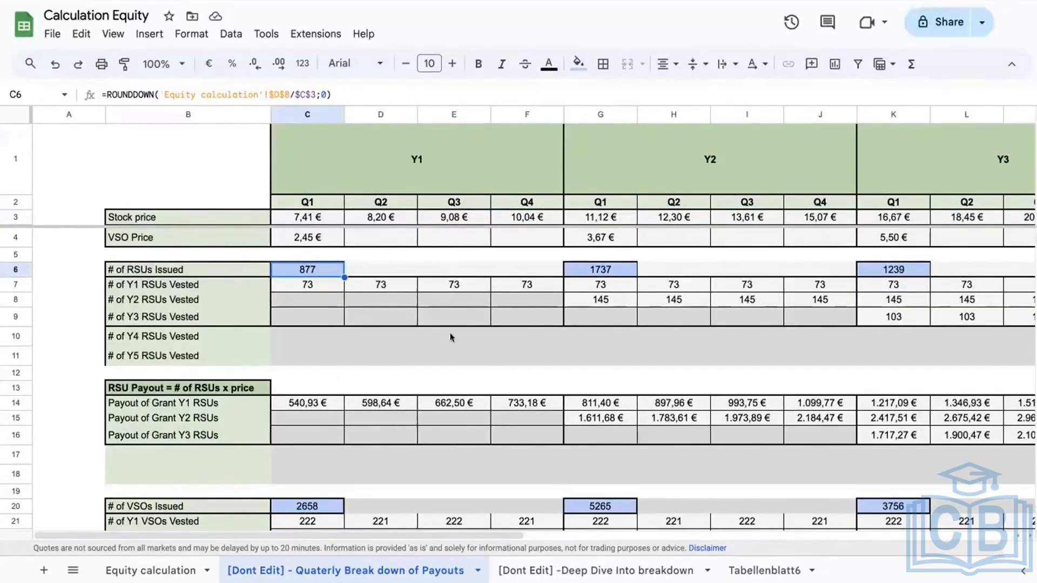
pyautogui.click(296, 289)
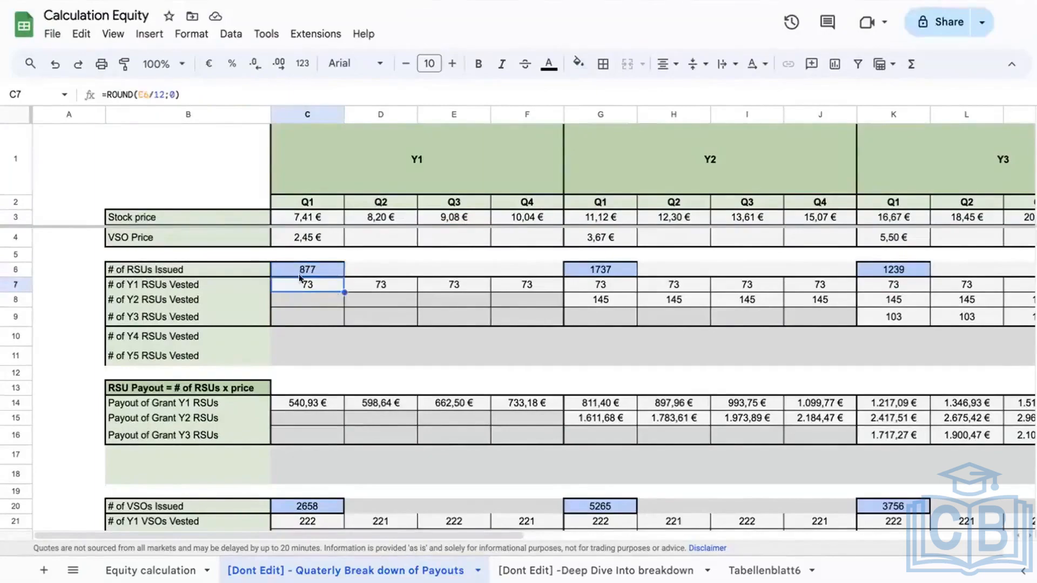
pyautogui.moveTo(327, 286); pyautogui.dragTo(543, 279)
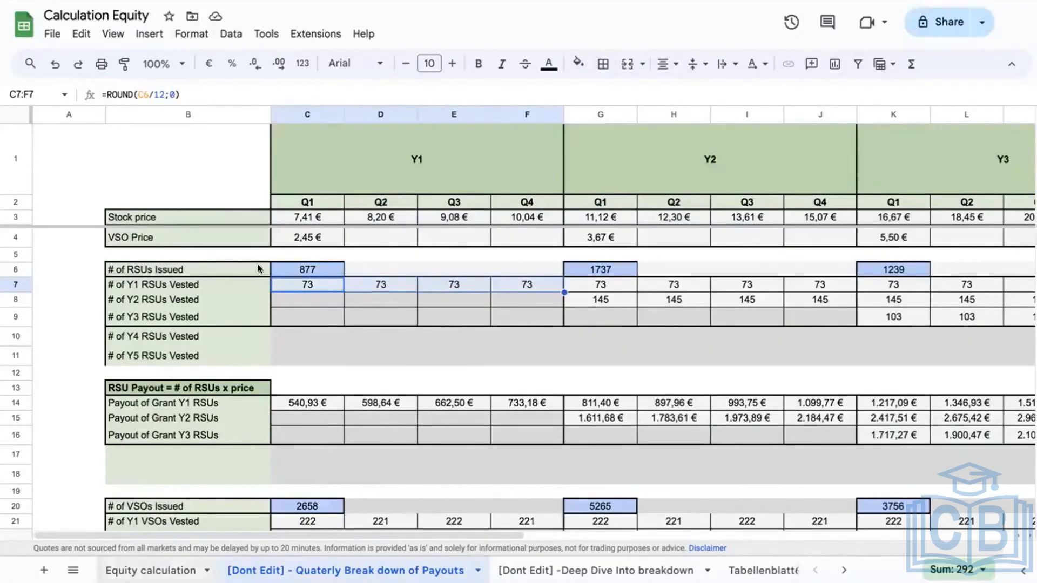
# - Check the RSU allocation amount and the market data on the Equity calculation sheet
pyautogui.click(157, 570)
pyautogui.click(378, 263)
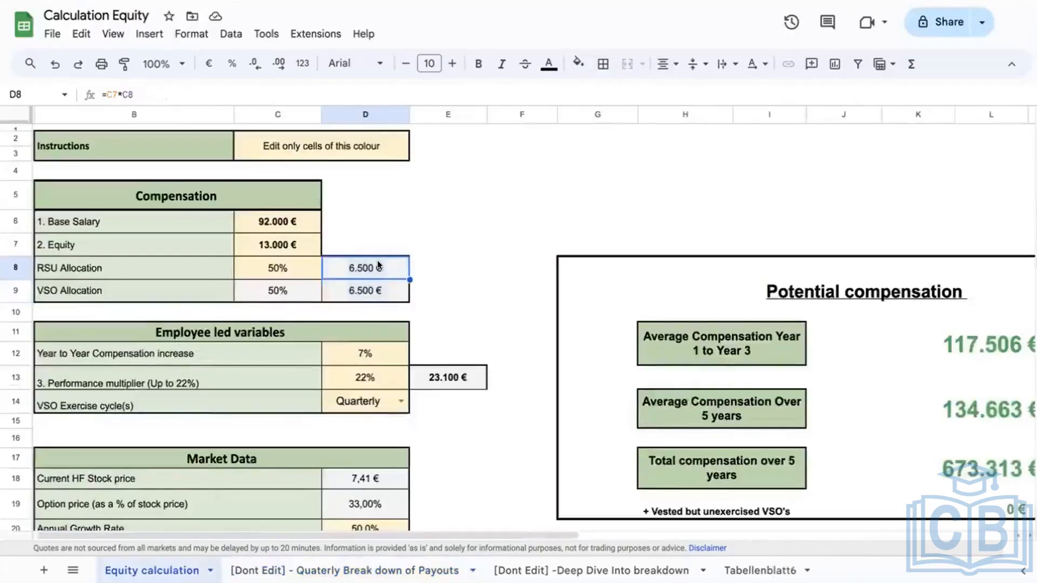
pyautogui.scroll(-3, 377, 260)
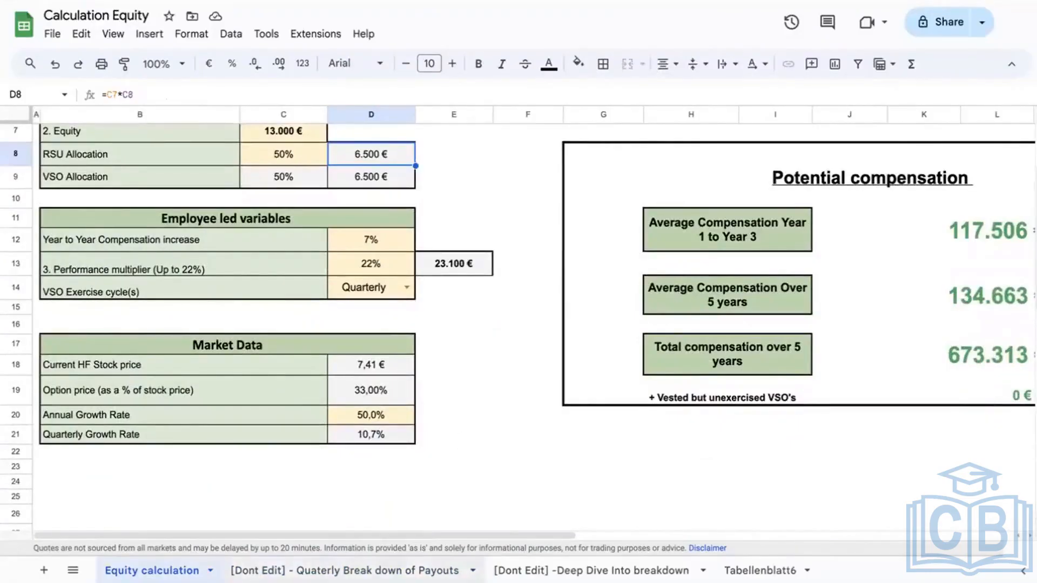
# - Review how RSU vesting spreads across Y1 to Y4 on the quarterly sheet, and inspect the Y1 Q3 vested RSUs formula
pyautogui.click(388, 567)
pyautogui.hscroll(3, 577, 336)
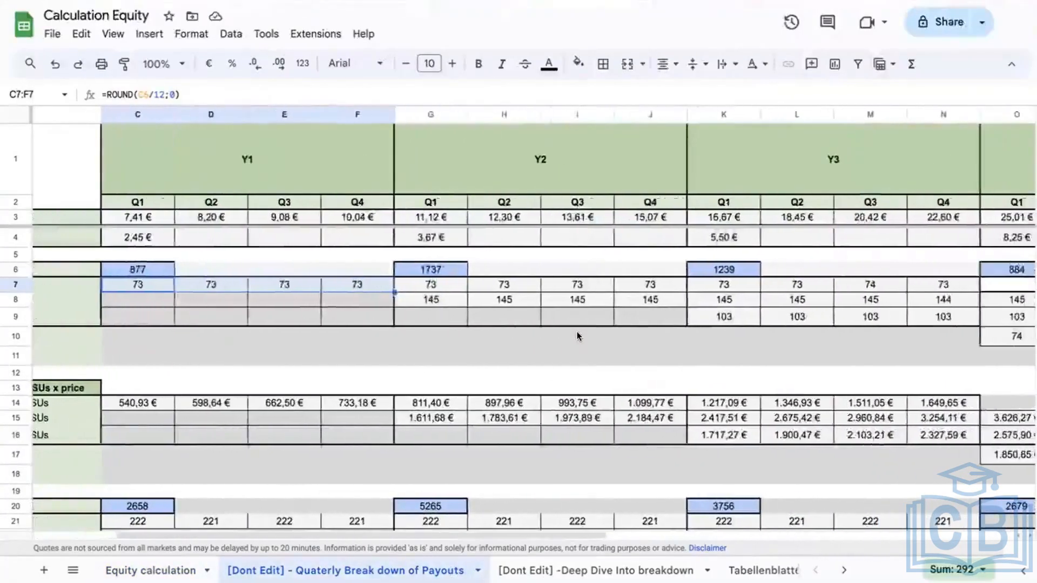
pyautogui.hscroll(4, 577, 335)
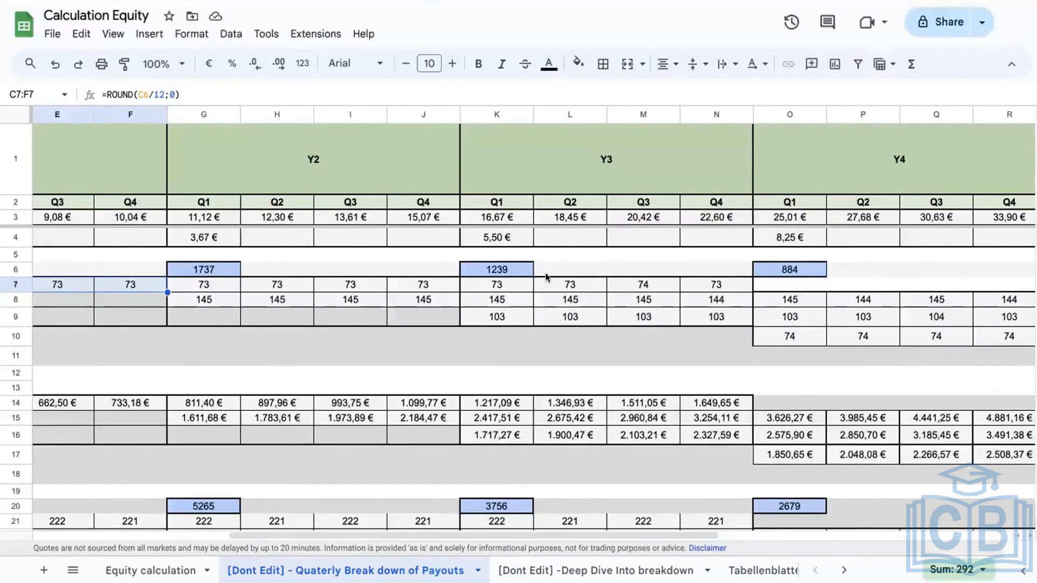
pyautogui.hscroll(-3, 546, 277)
pyautogui.hscroll(-3, 454, 290)
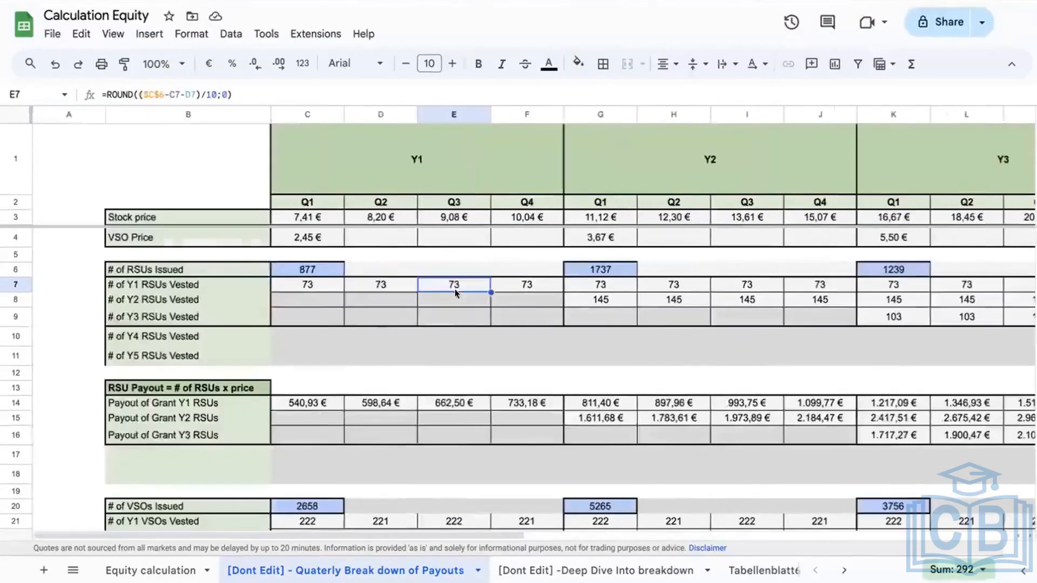
pyautogui.click(451, 284)
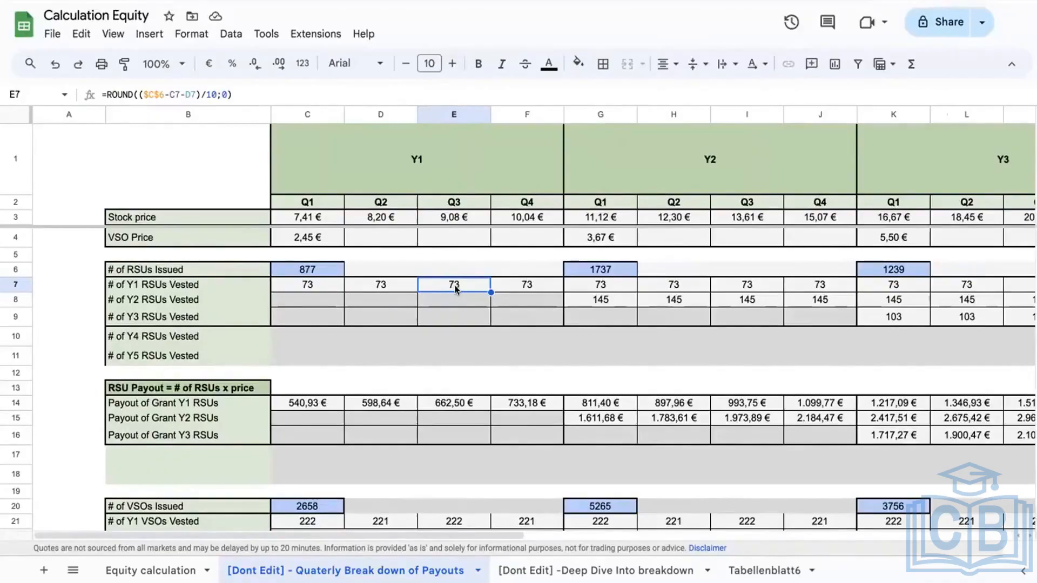
pyautogui.scroll(-2, 458, 280)
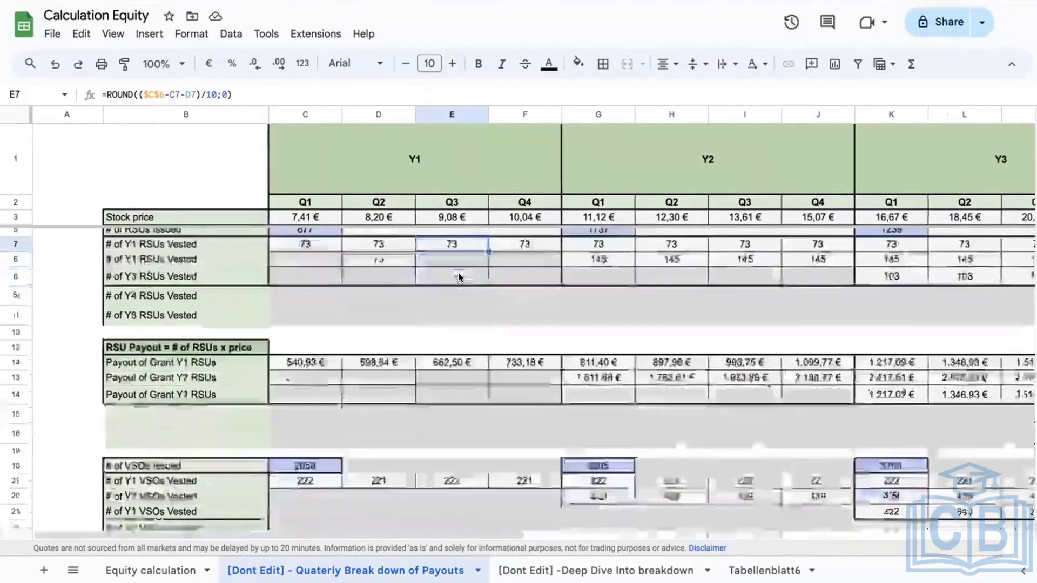
pyautogui.scroll(2, 459, 277)
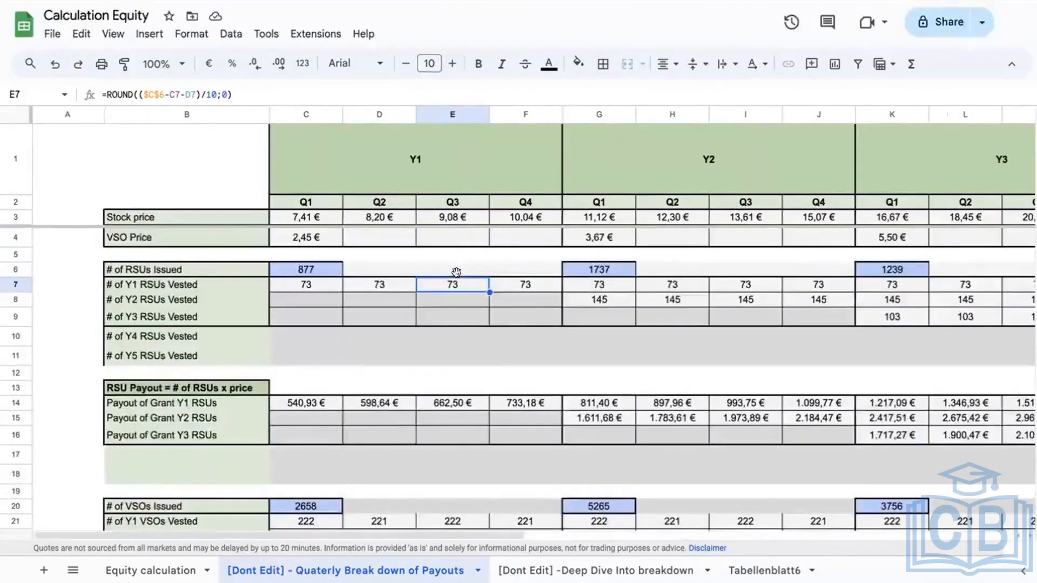
# - Examine the VSO Price label and compare the Y1 Q1 VSO price formula with the Y1 Q1 stock price
pyautogui.click(454, 114)
pyautogui.click(212, 245)
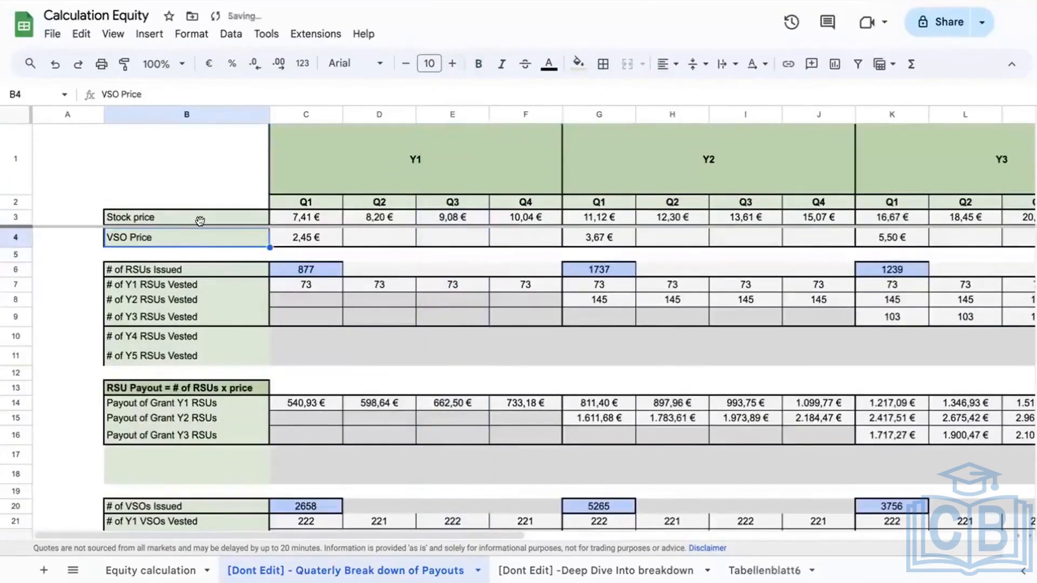
pyautogui.click(297, 225)
pyautogui.click(305, 238)
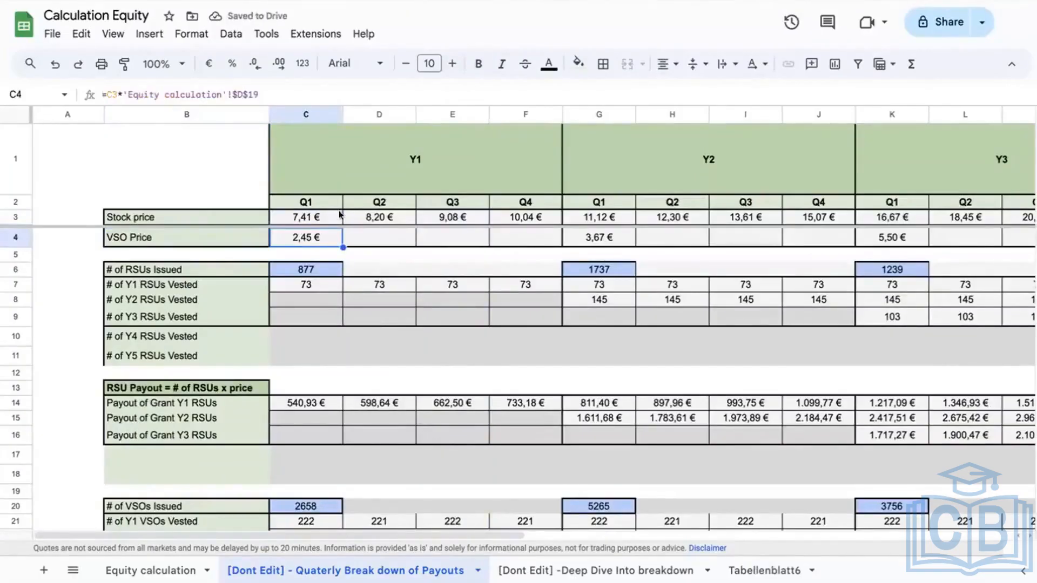
pyautogui.click(306, 215)
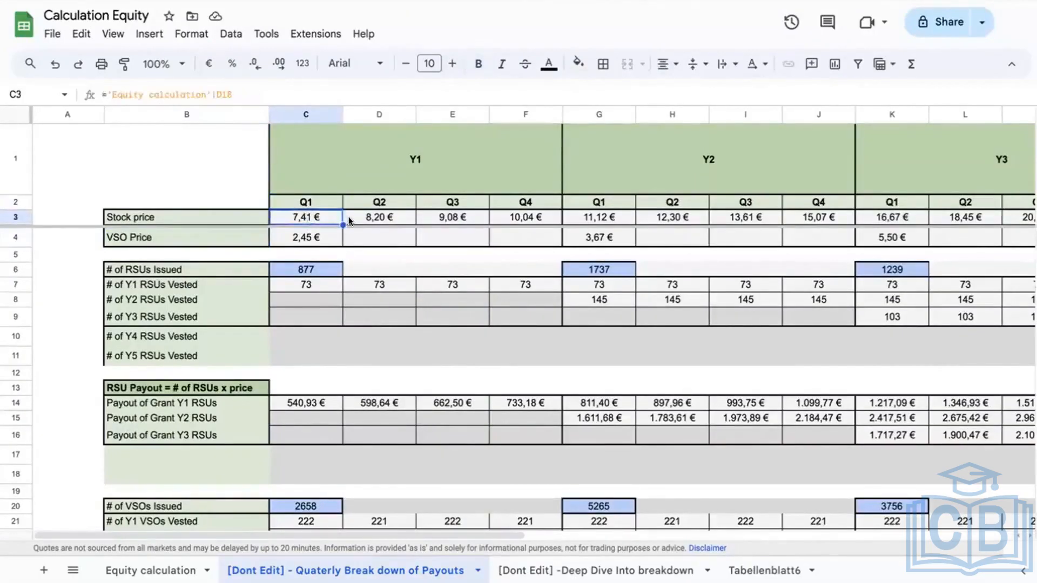
# - Inspect the stock price growth formulas for Y1 Q2, Q3 and Q4
pyautogui.click(372, 218)
pyautogui.click(443, 217)
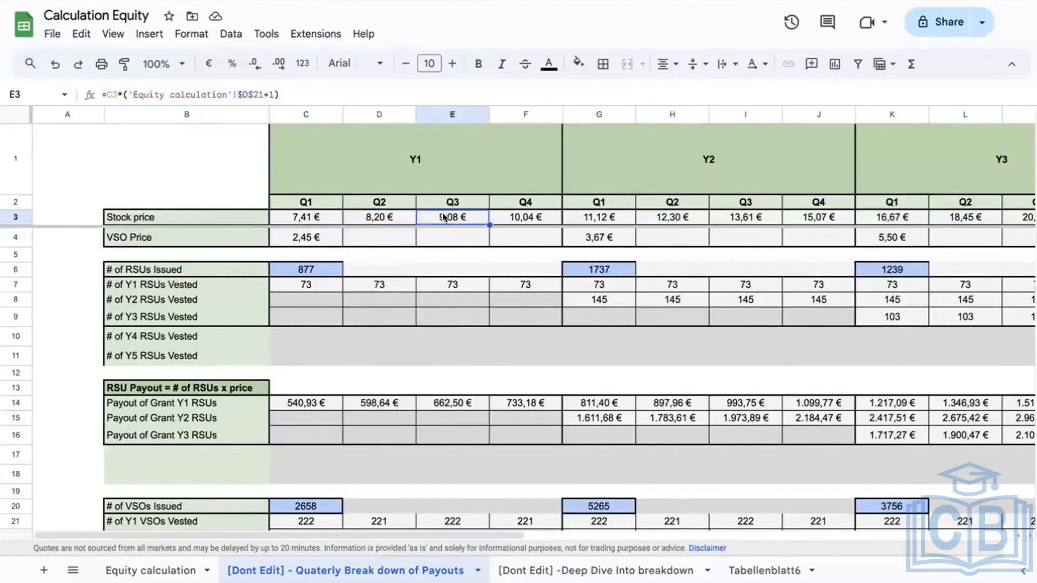
pyautogui.click(525, 219)
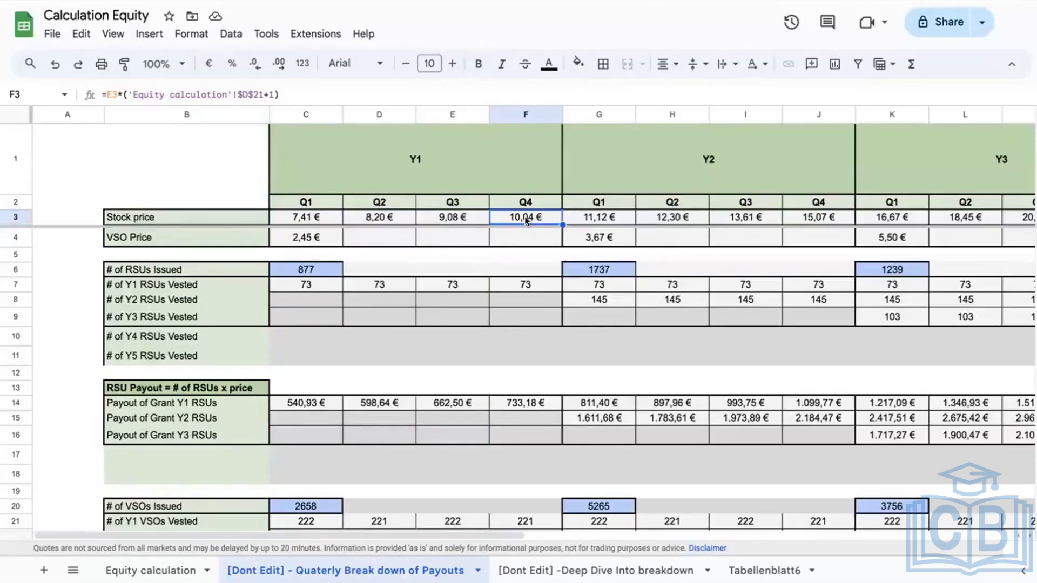
pyautogui.click(401, 216)
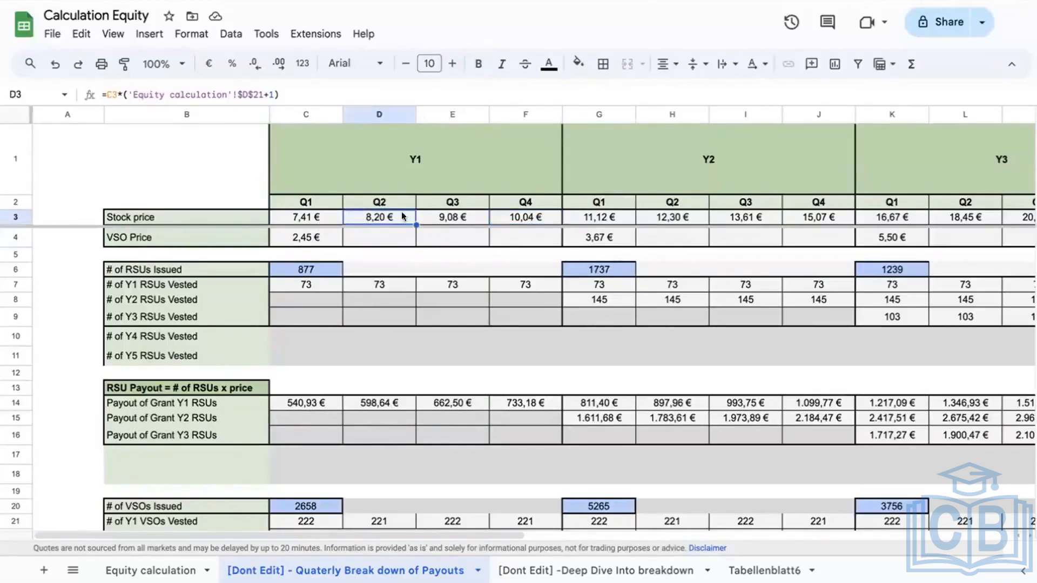
pyautogui.click(516, 216)
pyautogui.click(457, 216)
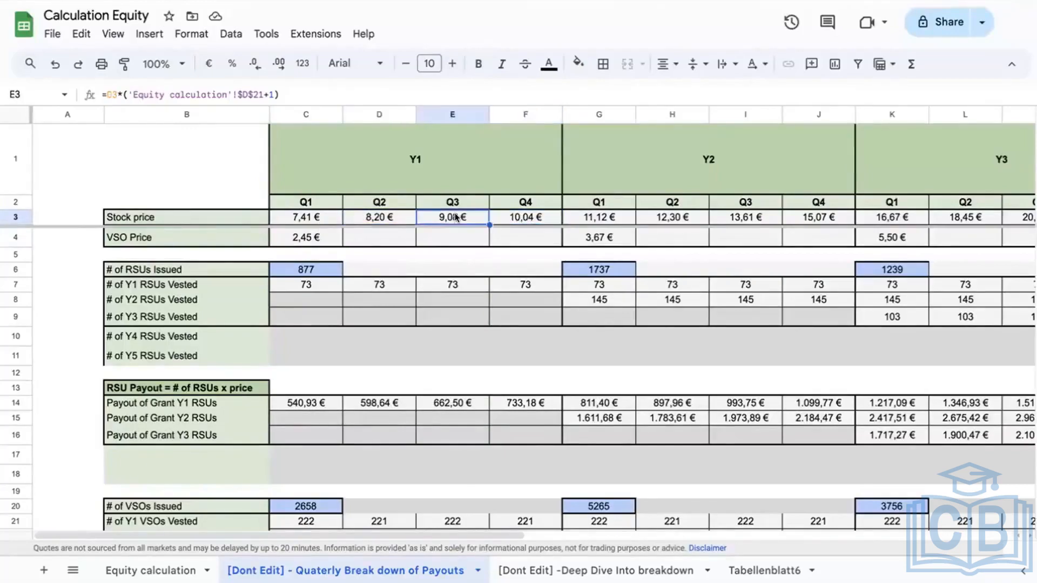
pyautogui.click(354, 208)
pyautogui.click(354, 214)
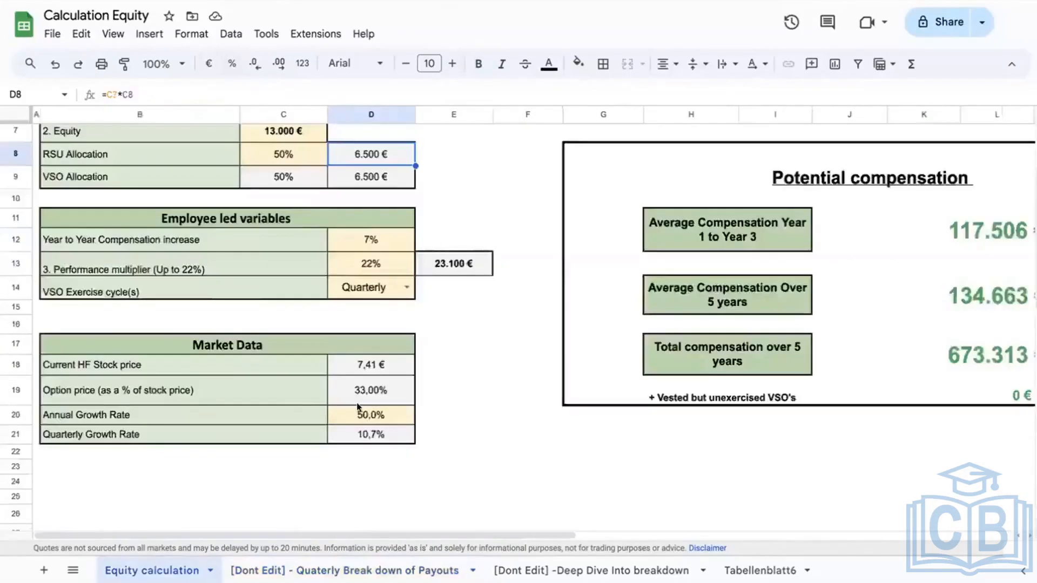
# - On the Equity calculation sheet, inspect the formulas behind the Quarterly Growth Rate and the current stock price
pyautogui.scroll(3, 378, 396)
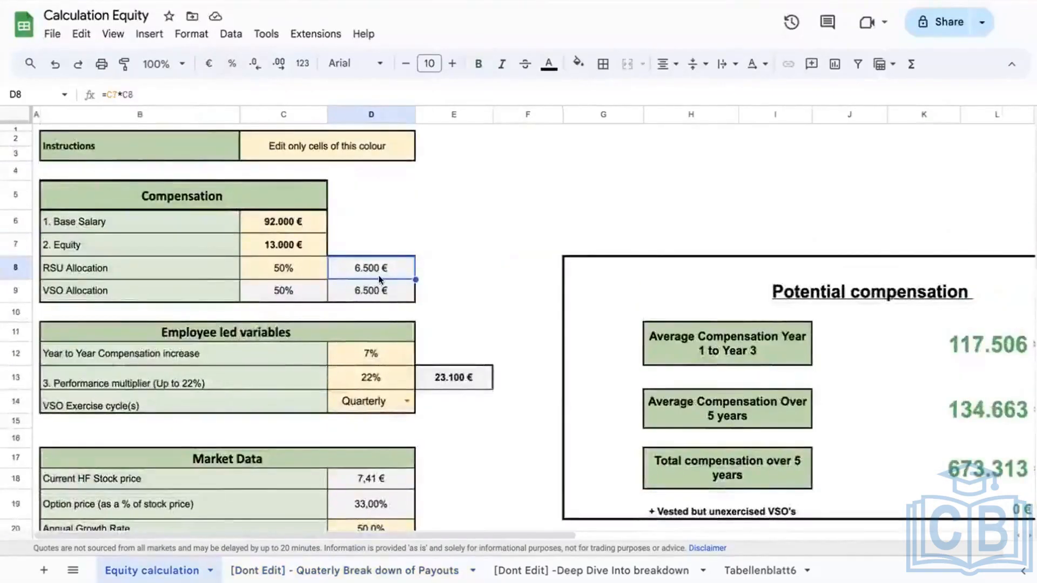
pyautogui.click(345, 571)
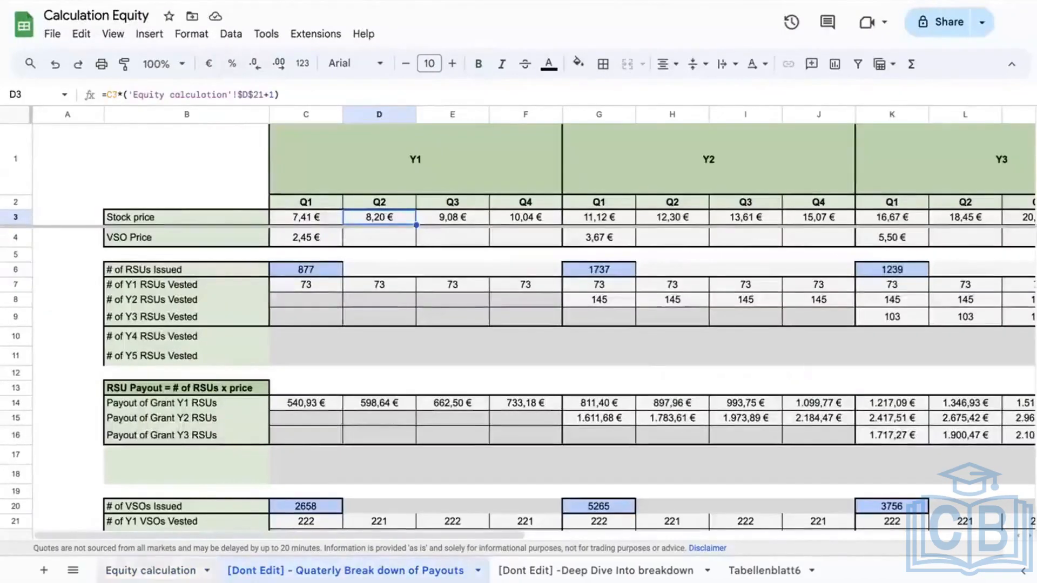
pyautogui.click(157, 570)
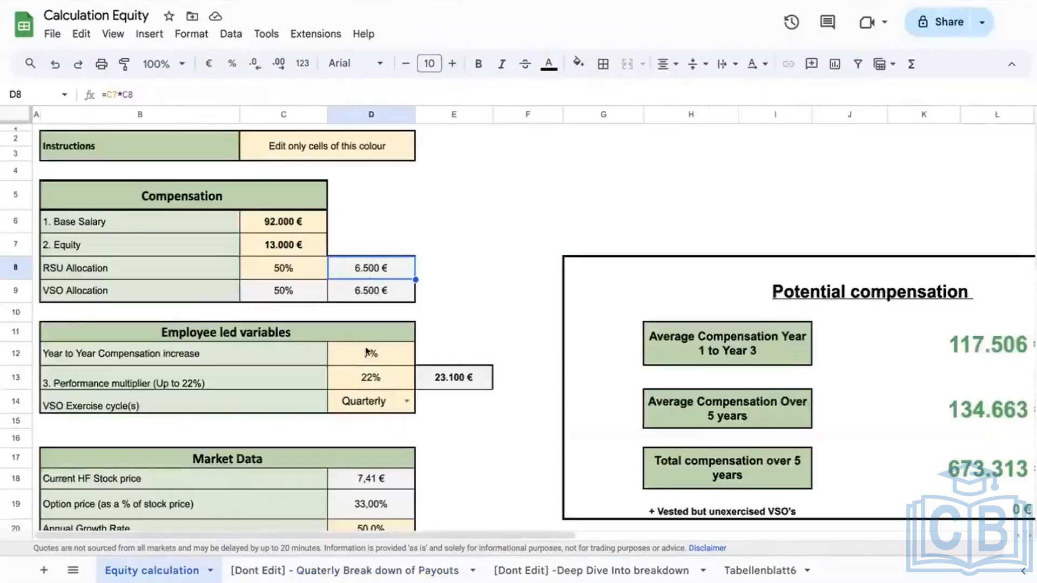
pyautogui.scroll(-3, 362, 426)
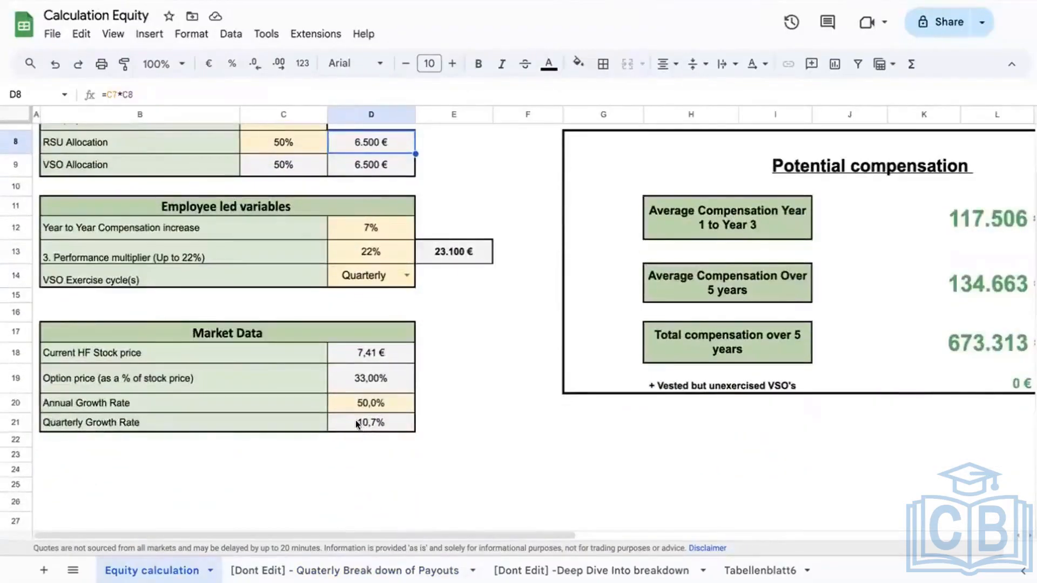
pyautogui.click(355, 423)
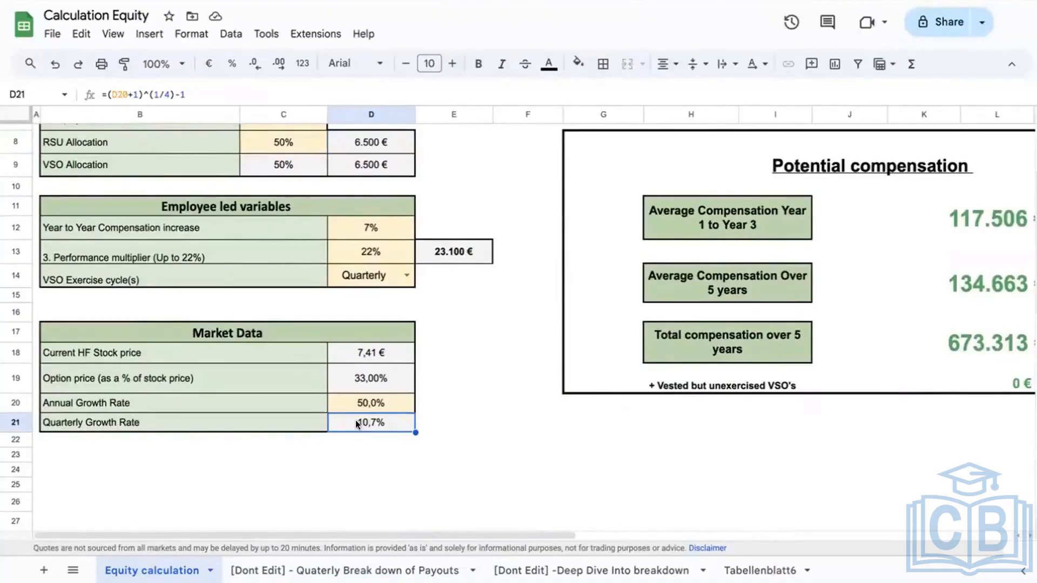
pyautogui.click(387, 354)
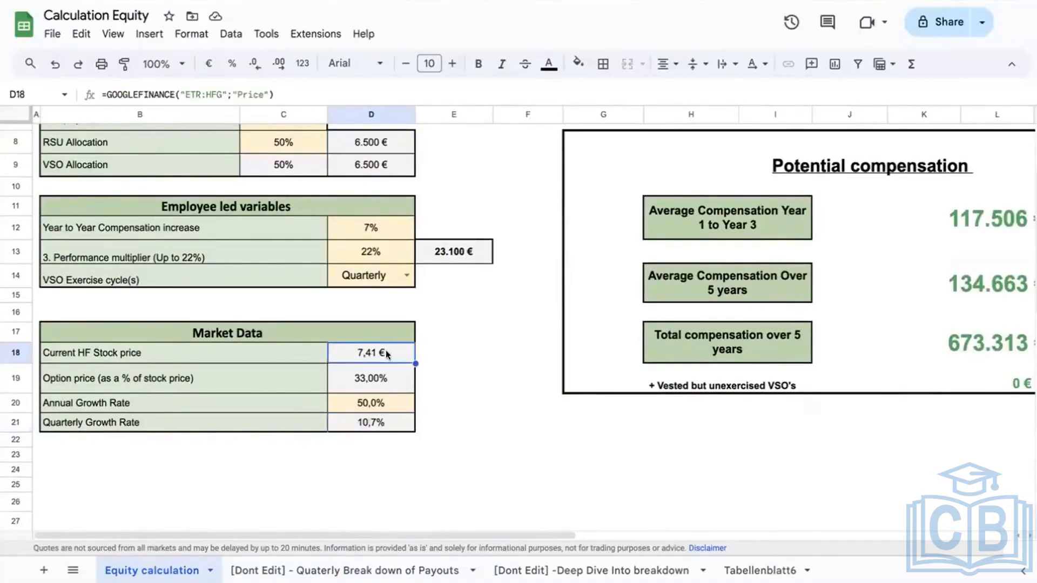
# - Remove "HF" from the Current HF Stock price label in the Market Data table and select the stock price value
pyautogui.click(73, 350)
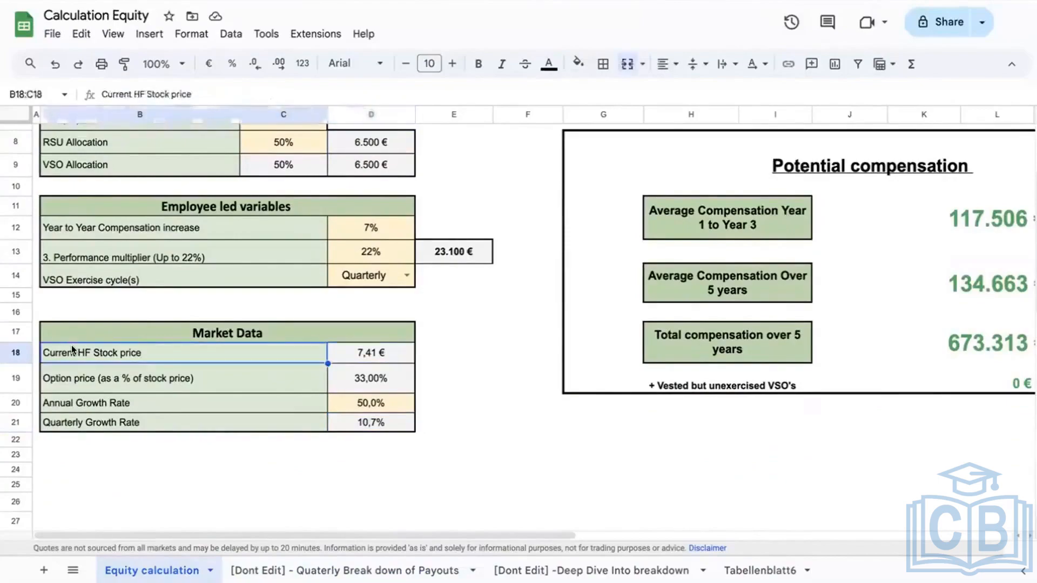
pyautogui.click(143, 90)
pyautogui.press('BackSpace')
pyautogui.press('BackSpace')
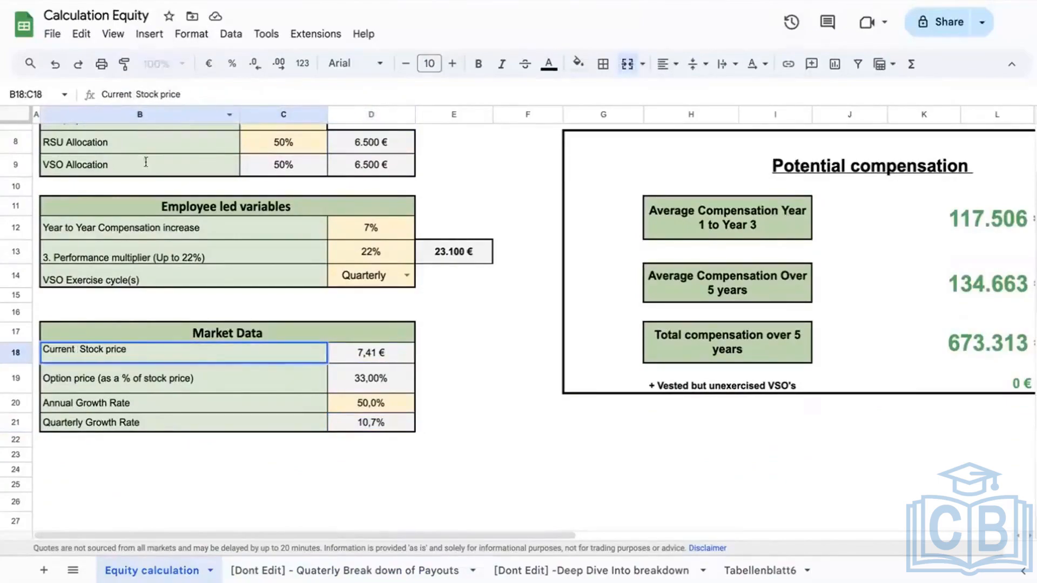
pyautogui.click(361, 472)
pyautogui.click(396, 354)
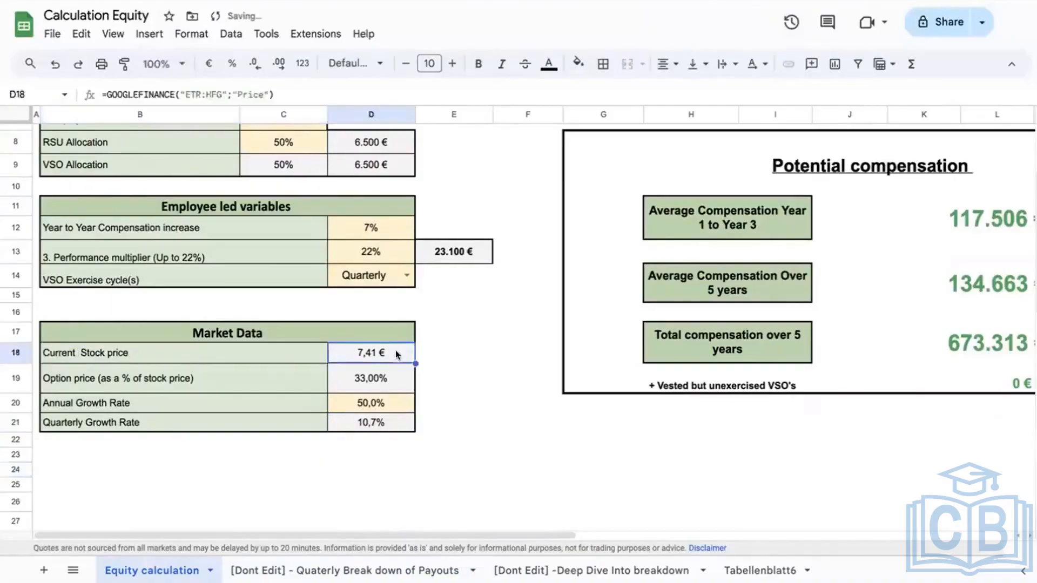
# - Inspect the option price percentage, Annual Growth Rate and Quarterly Growth Rate formula in the Market Data table
pyautogui.click(164, 387)
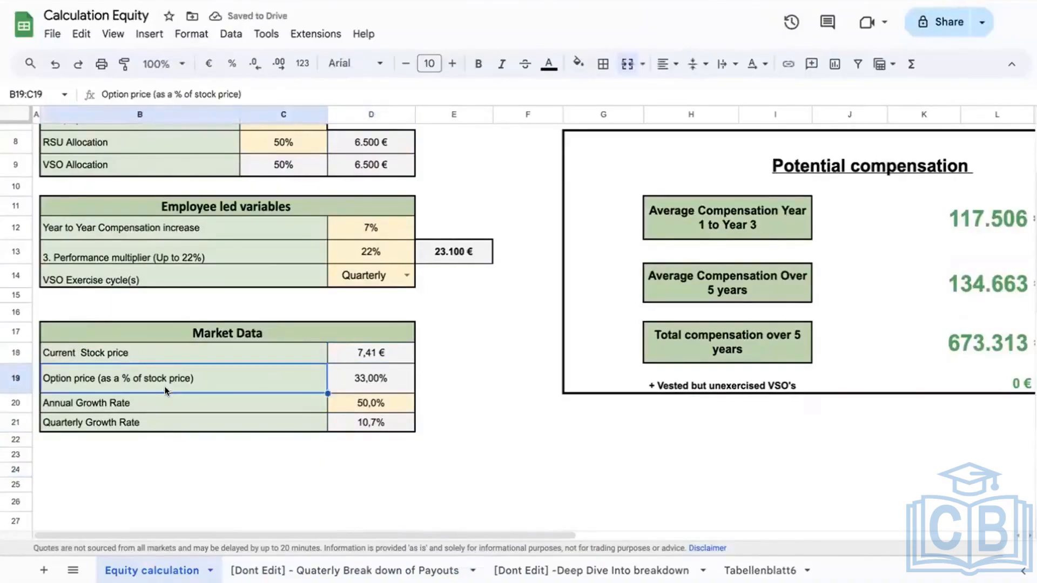
pyautogui.click(400, 371)
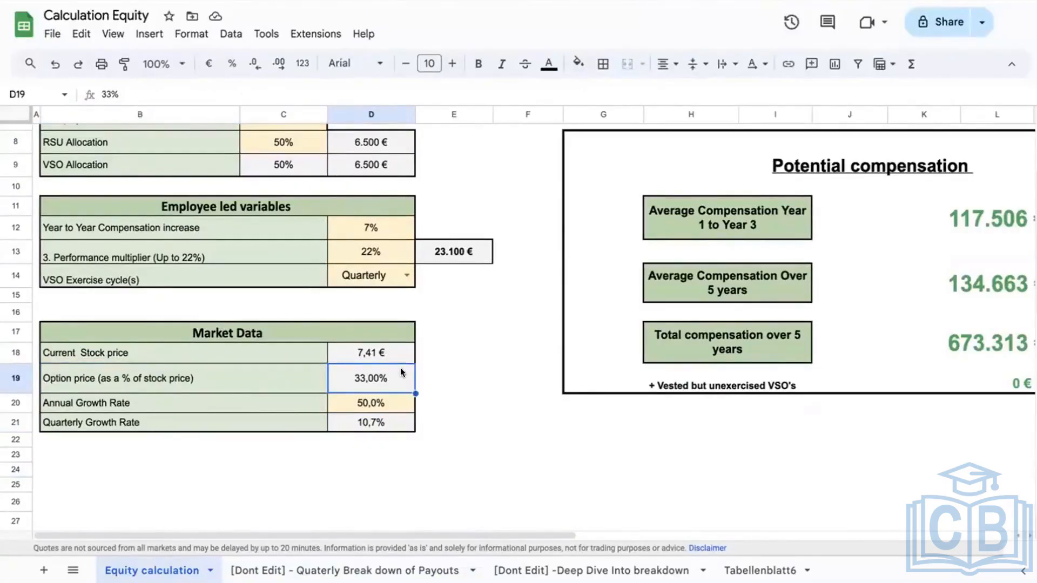
pyautogui.click(401, 406)
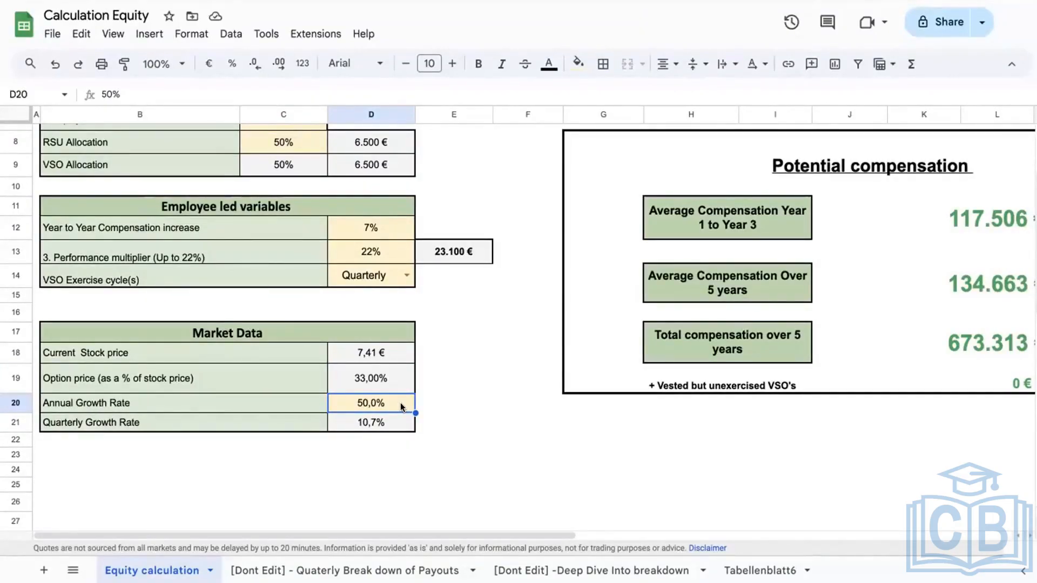
pyautogui.click(397, 421)
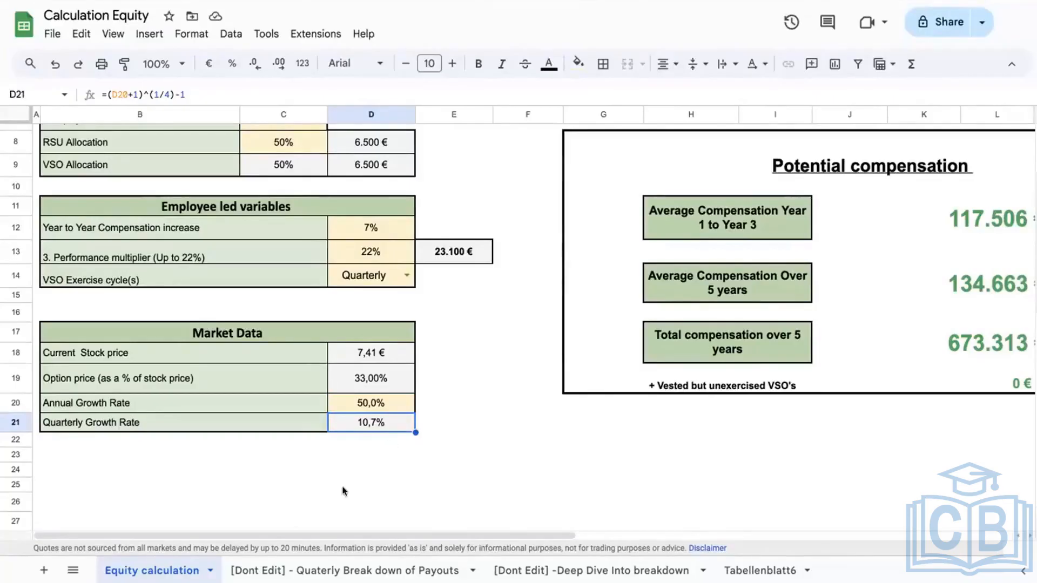
# - On the quarterly payout breakdown sheet, inspect the Y1 Q1 and Q2 formulas for stock price and Y1 RSUs vested
pyautogui.click(273, 570)
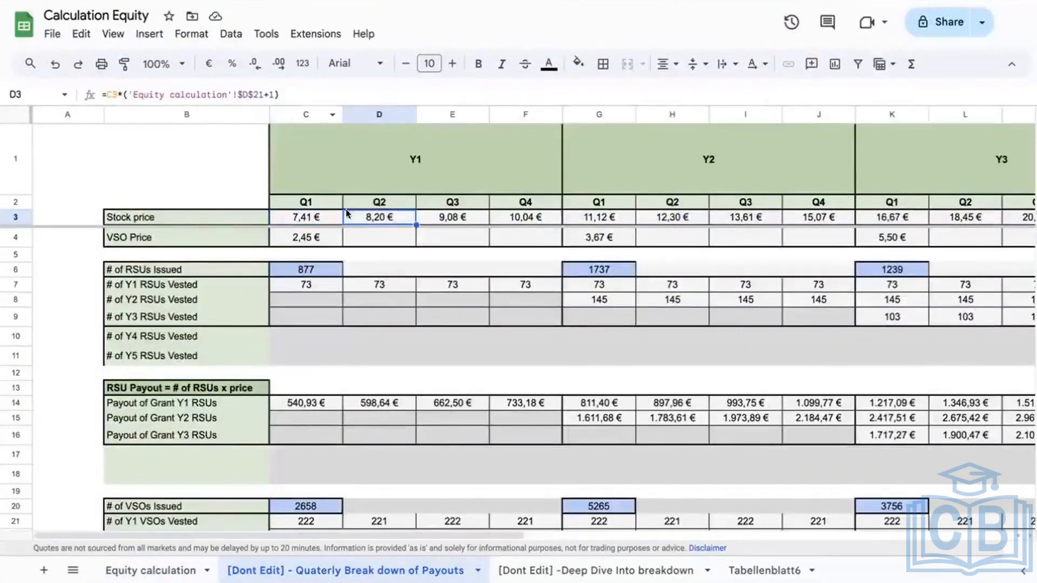
pyautogui.click(329, 219)
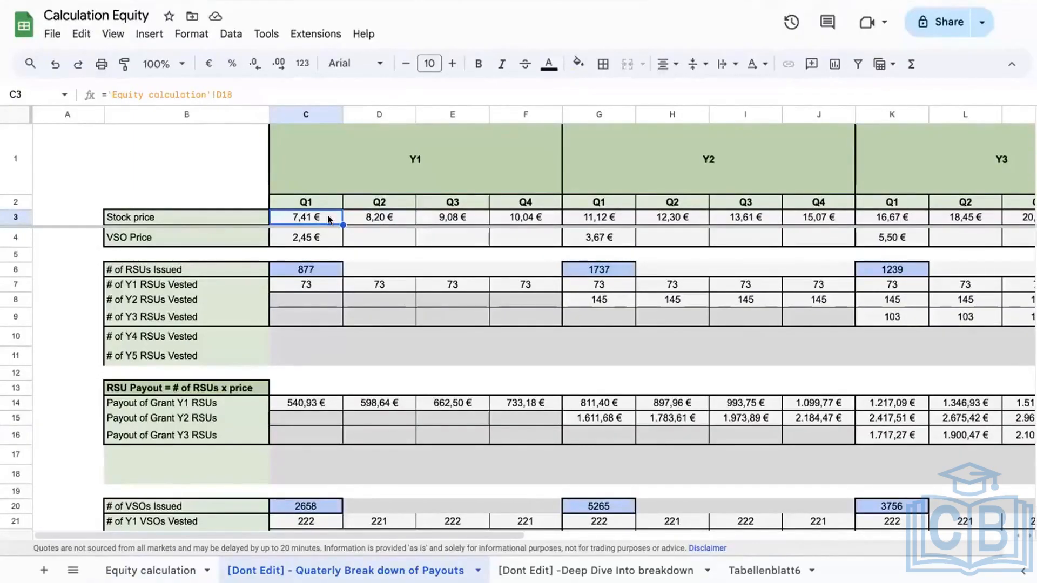
pyautogui.click(369, 218)
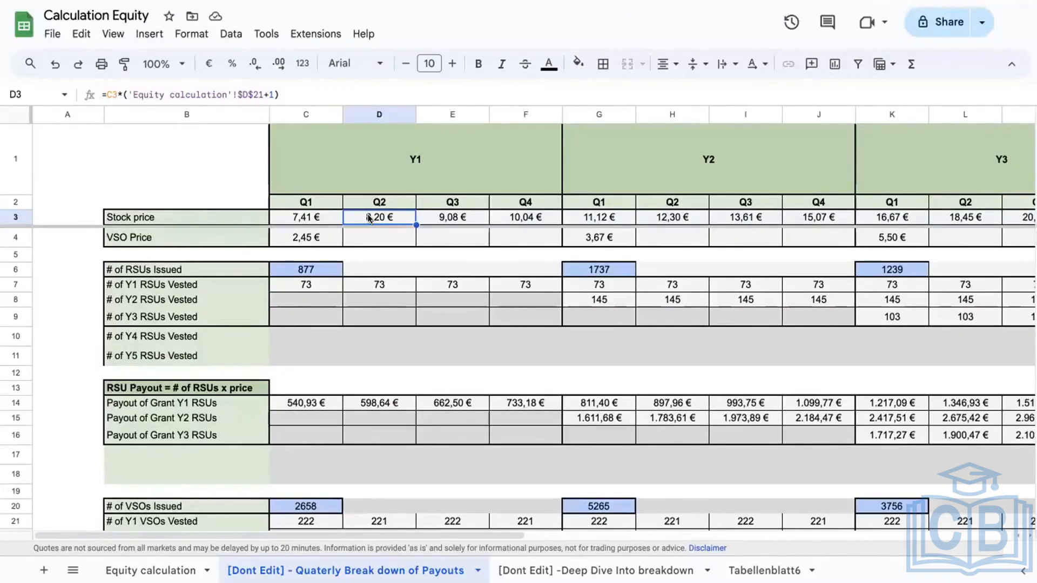
pyautogui.click(379, 284)
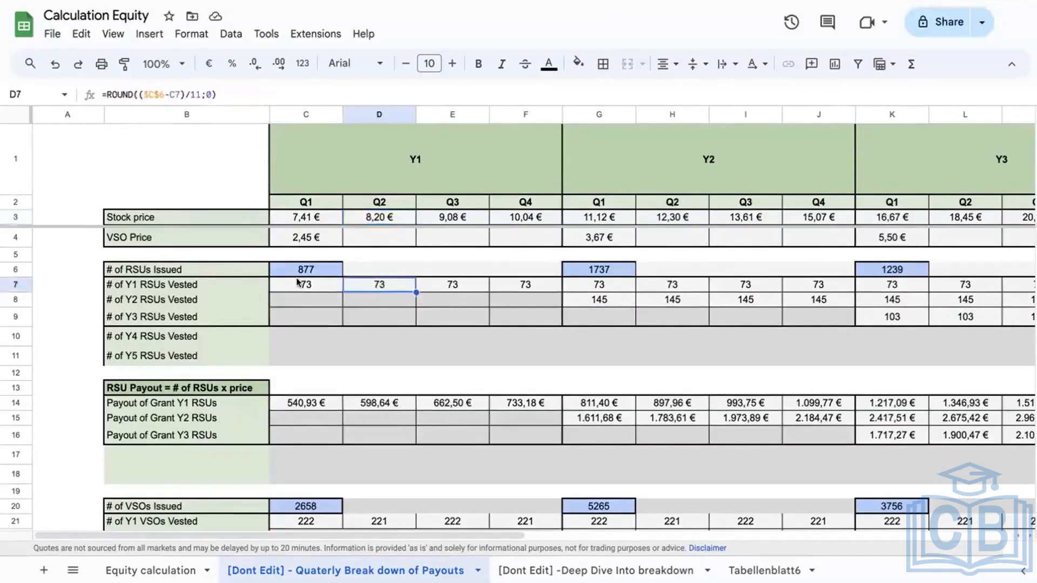
pyautogui.click(295, 278)
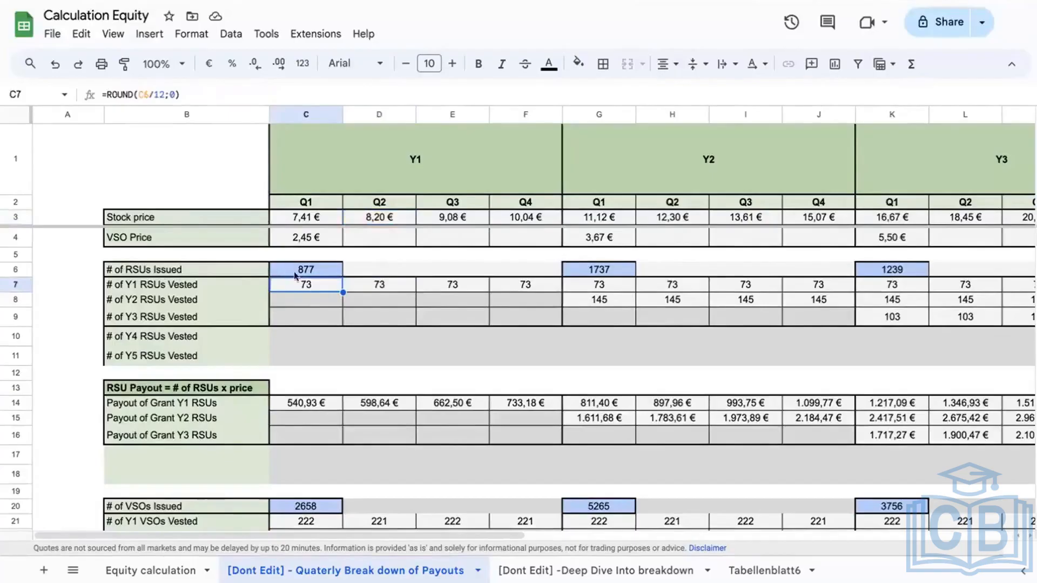
# - Review the base salary and the Compensation table on the Equity calculation sheet, briefly checking back on the quarterly breakdown
pyautogui.click(124, 566)
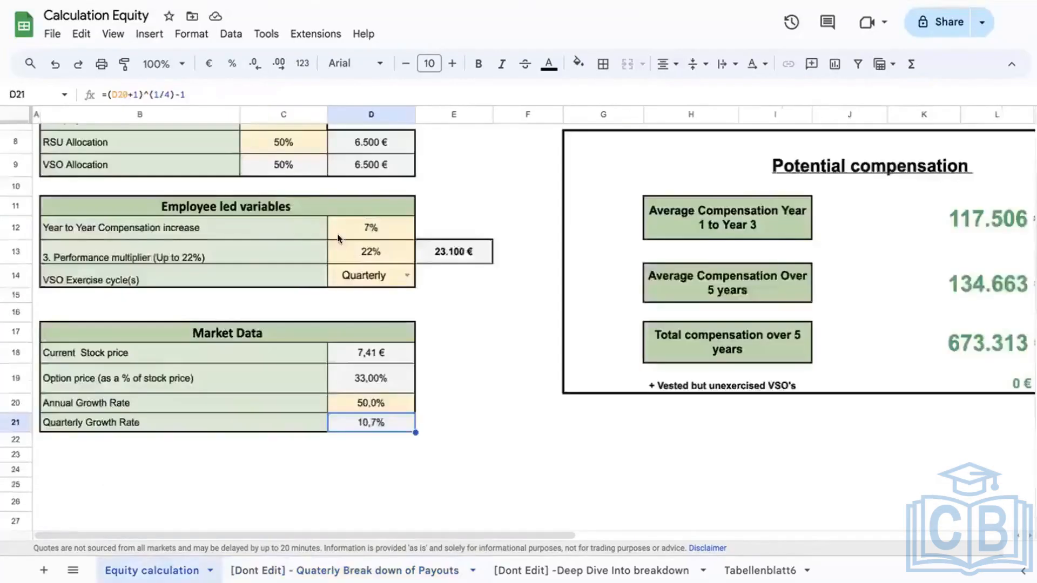
pyautogui.scroll(2, 338, 237)
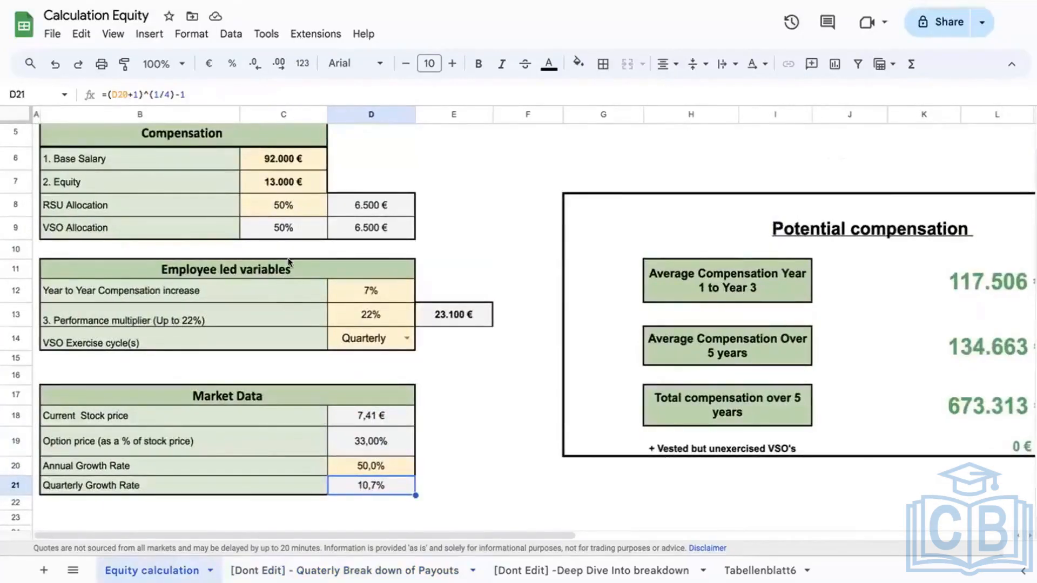
pyautogui.click(276, 156)
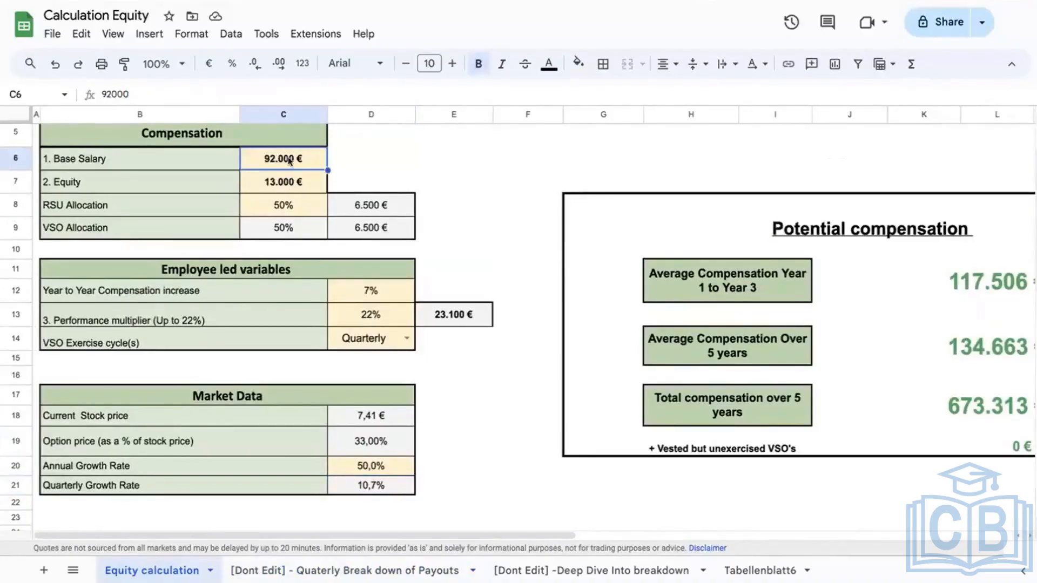
pyautogui.click(344, 570)
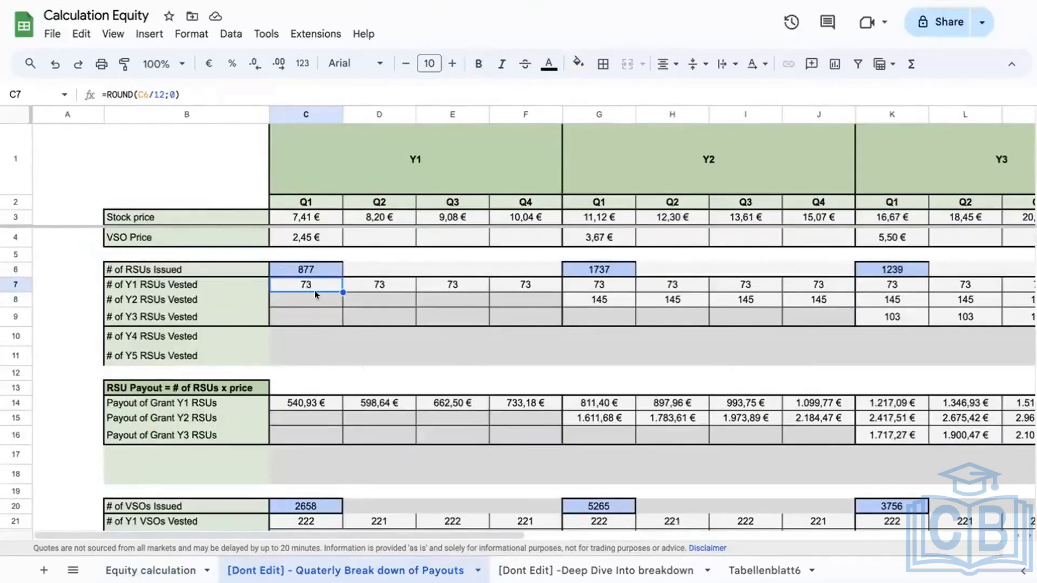
pyautogui.click(138, 568)
pyautogui.scroll(2, 291, 188)
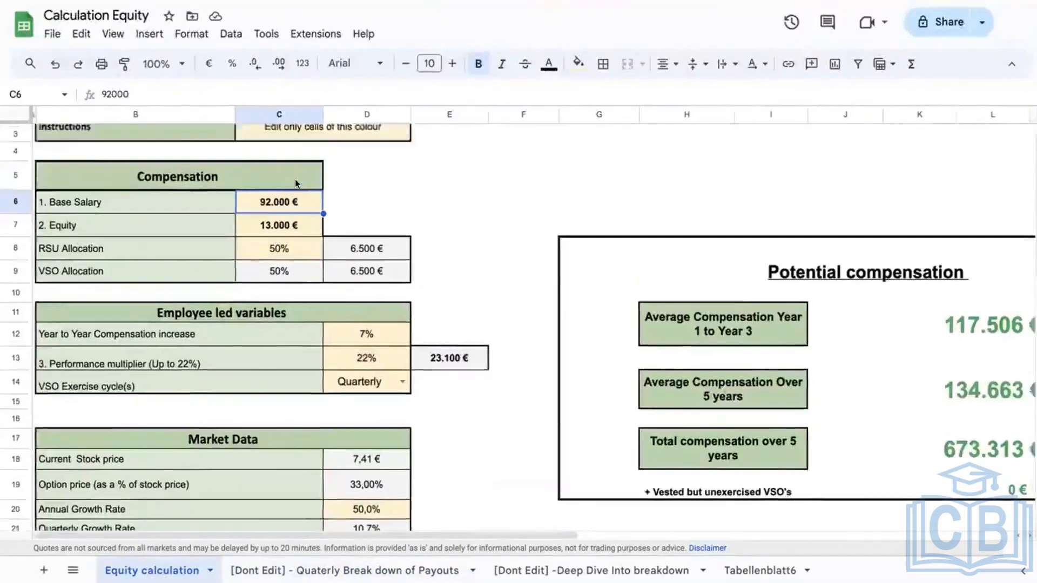
pyautogui.hscroll(-1, 288, 259)
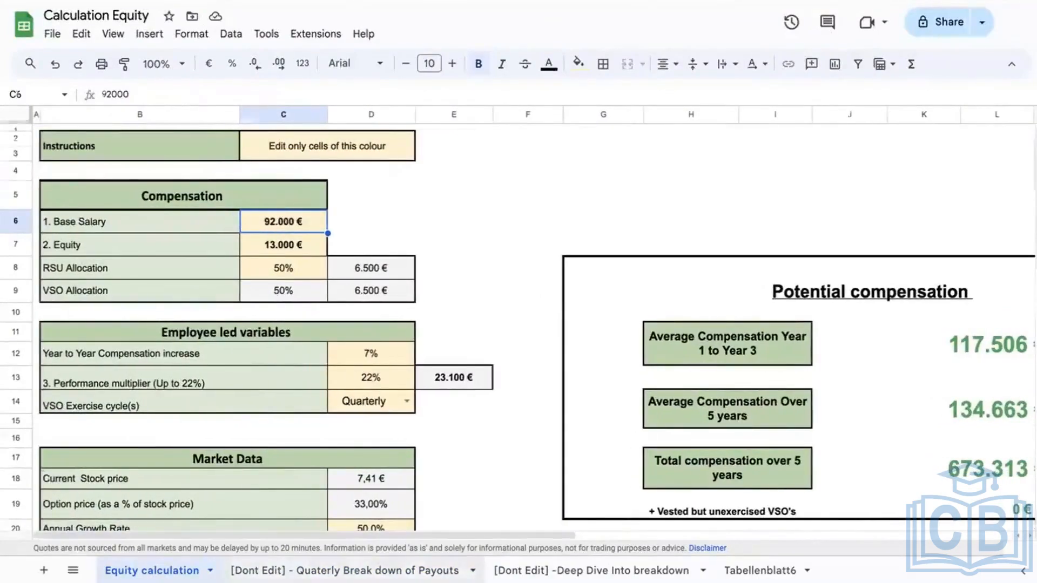
# - On the quarterly payout breakdown sheet, compare the Y1 Q1 vested RSUs formula with the issued RSUs formula
pyautogui.click(337, 568)
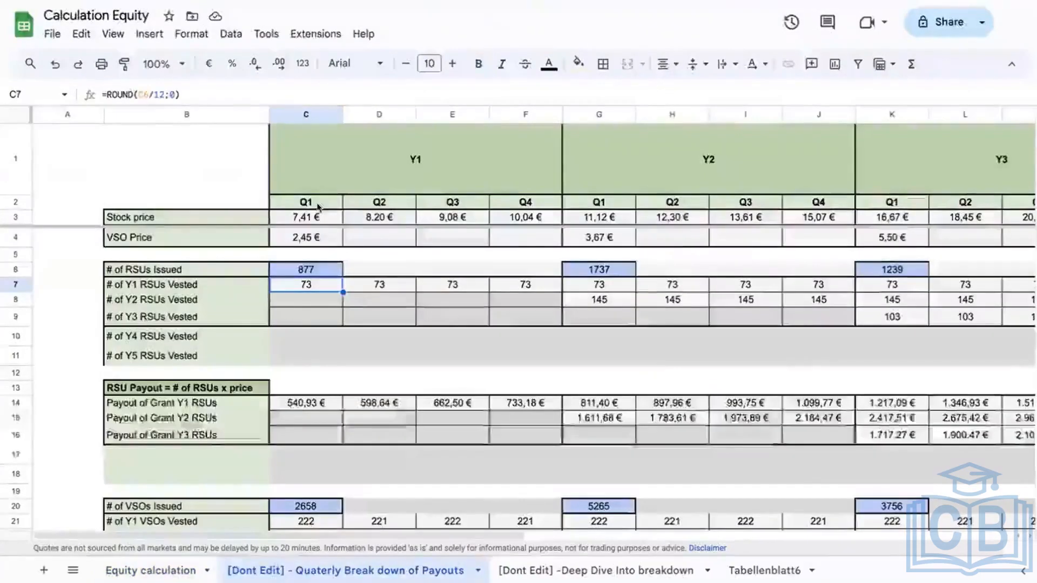
pyautogui.doubleClick(319, 284)
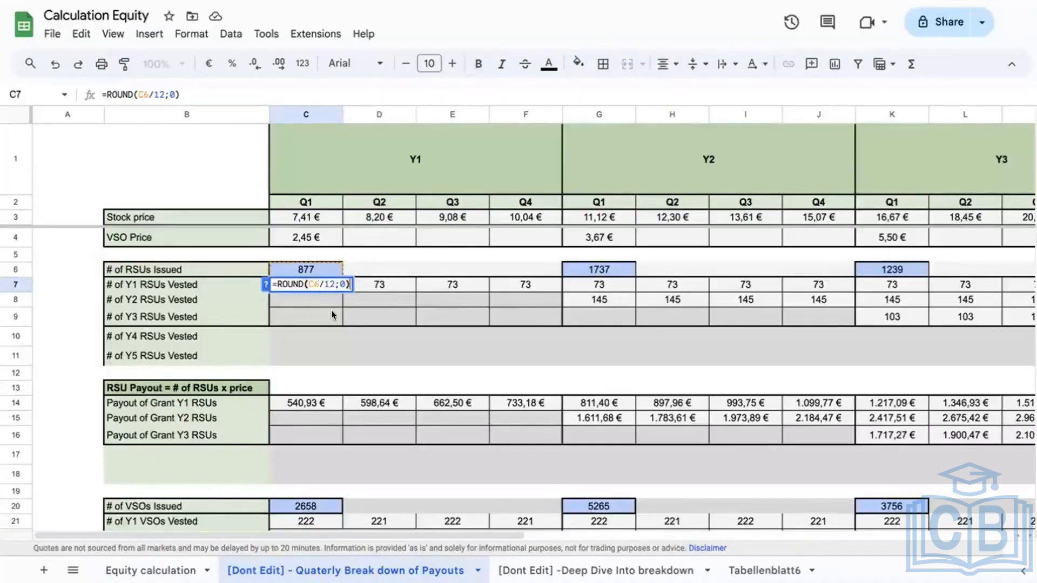
pyautogui.click(306, 268)
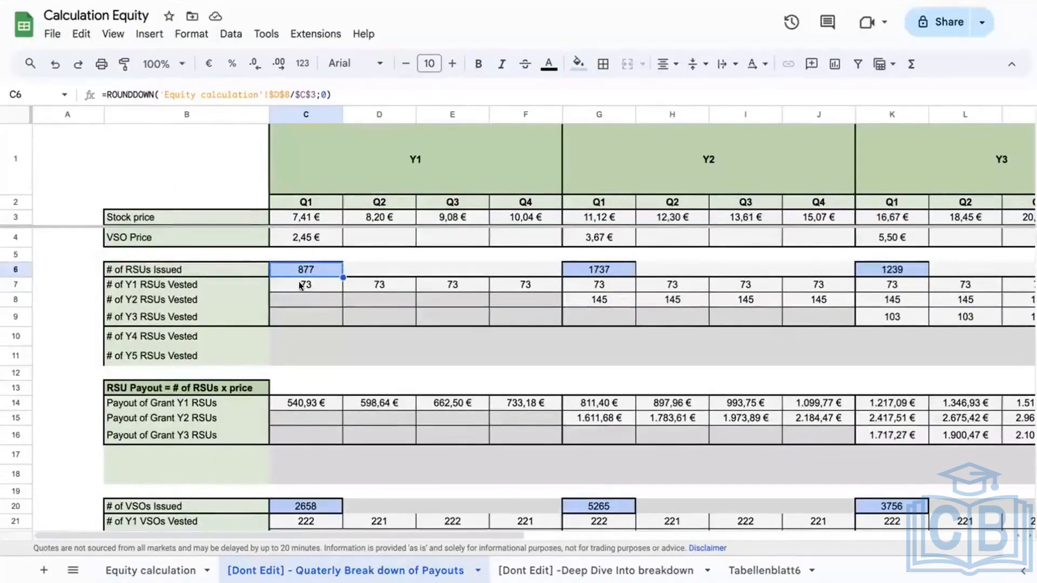
pyautogui.click(301, 285)
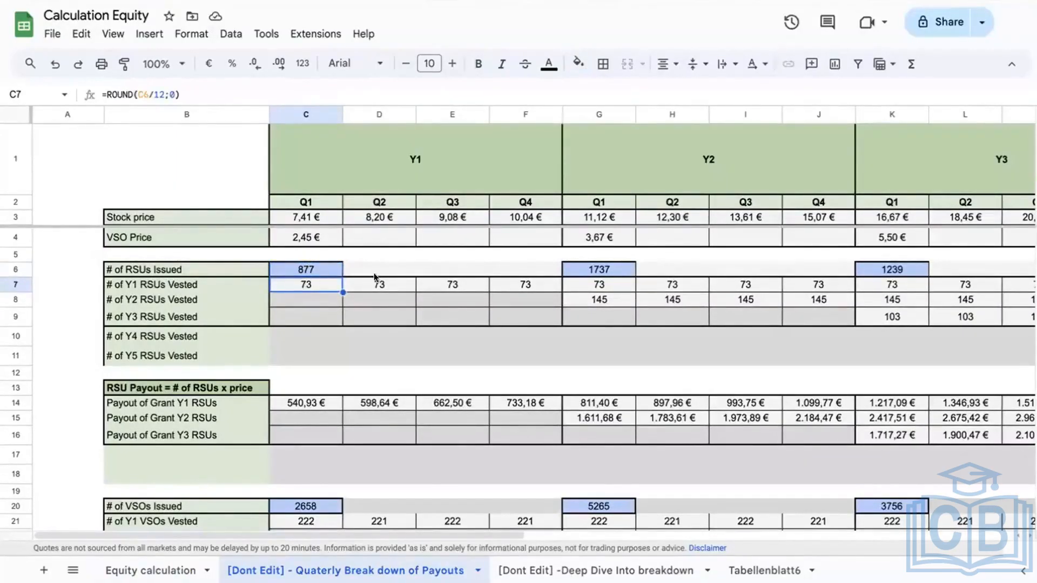
pyautogui.click(299, 268)
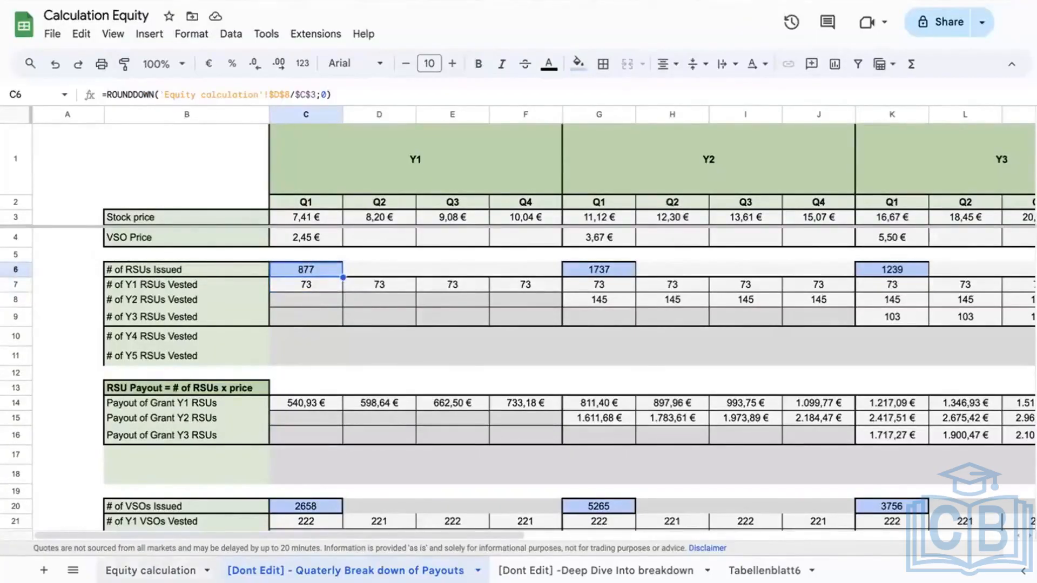
# - Check the editing instructions on the Equity calculation sheet and recheck the Y1 Q1 issued and vested RSU formulas on the quarterly breakdown
pyautogui.click(138, 571)
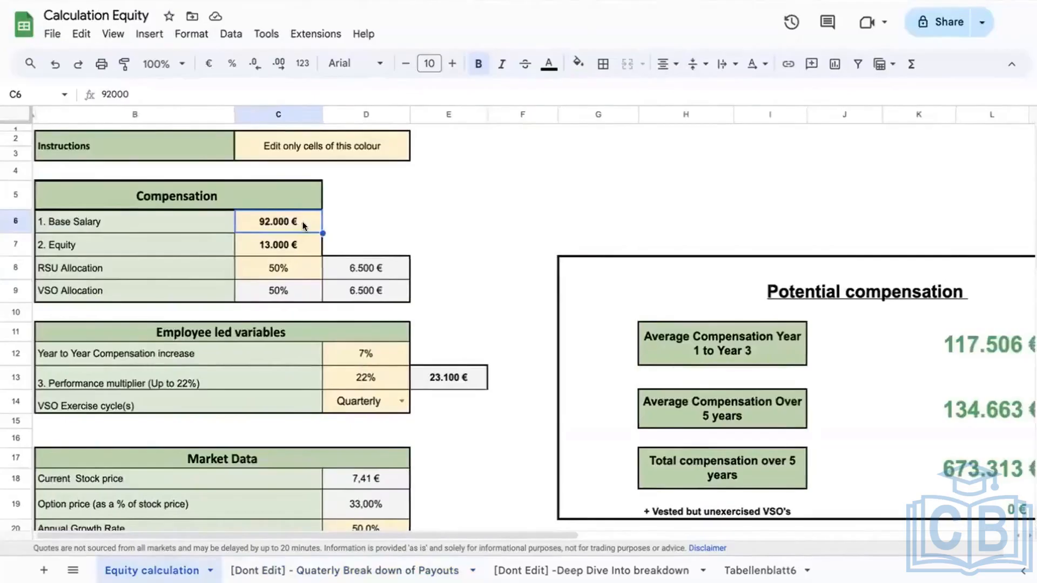
pyautogui.click(312, 147)
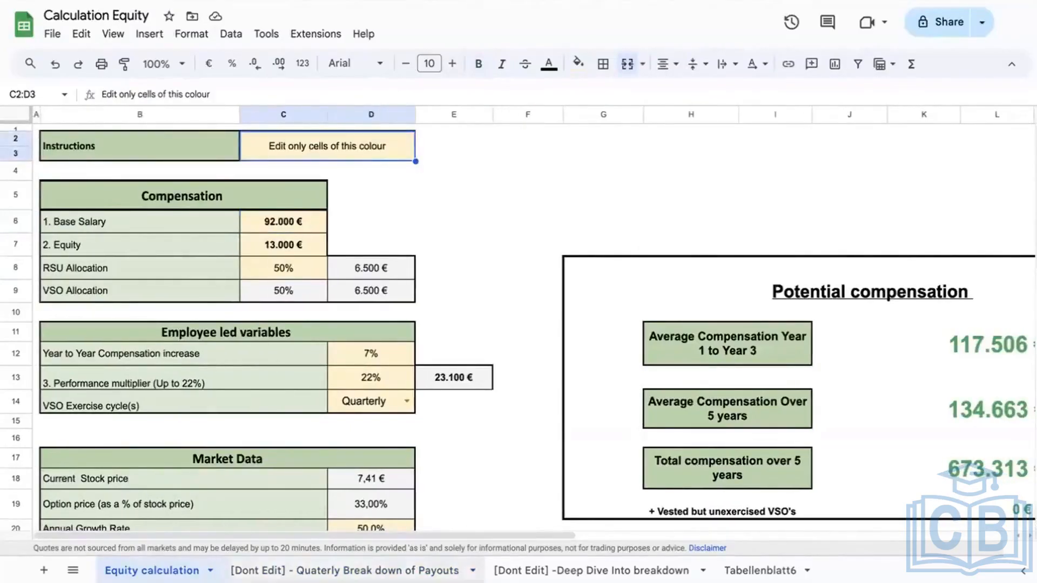
pyautogui.click(344, 570)
pyautogui.click(311, 282)
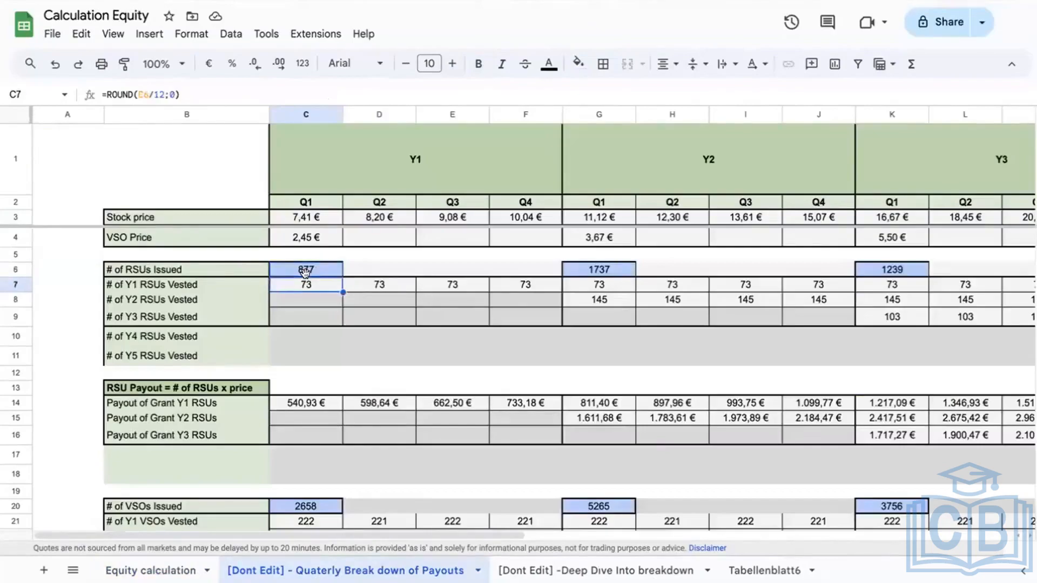
pyautogui.click(311, 269)
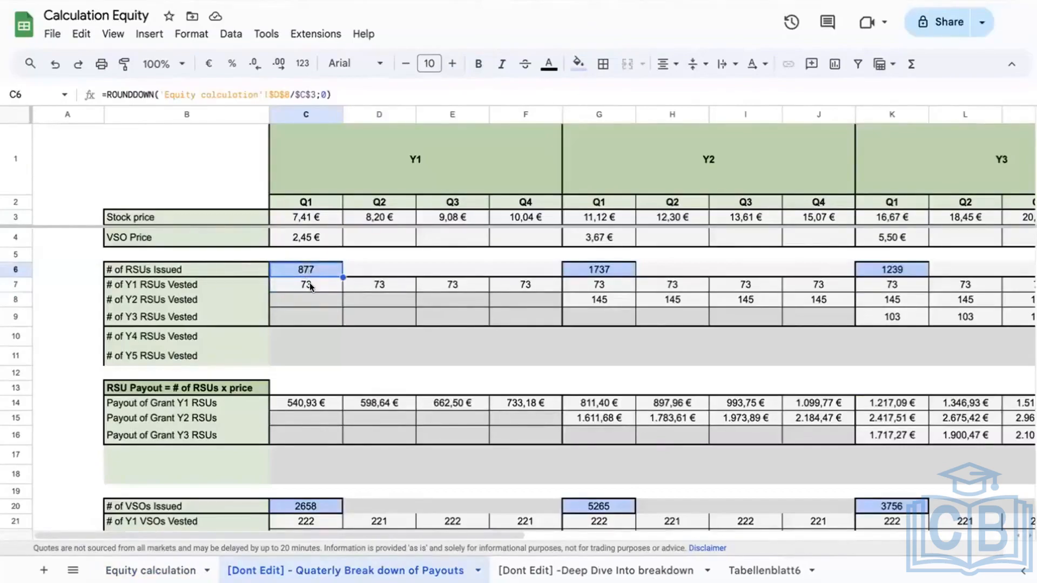
pyautogui.click(309, 283)
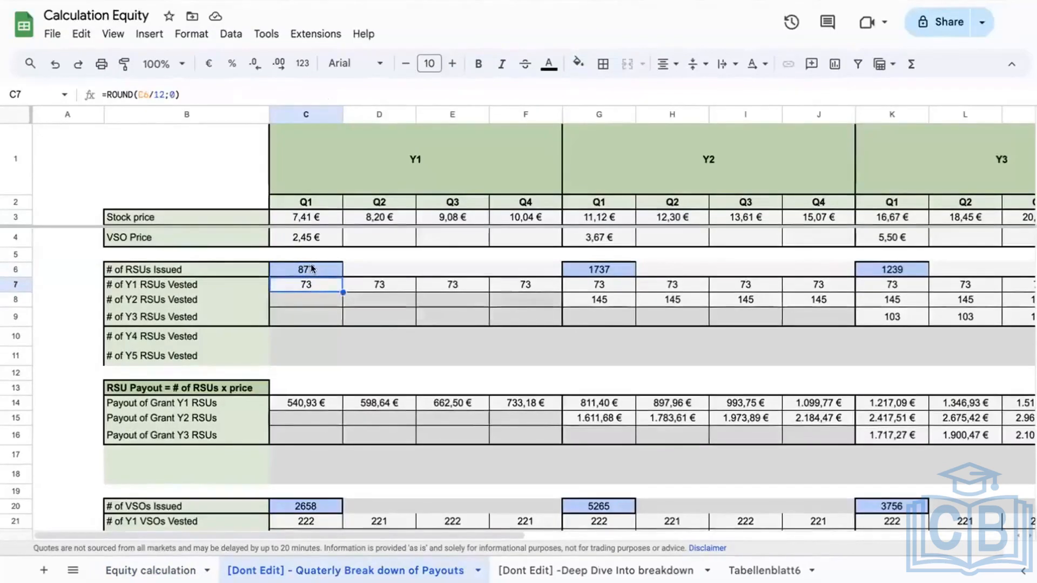
pyautogui.click(311, 266)
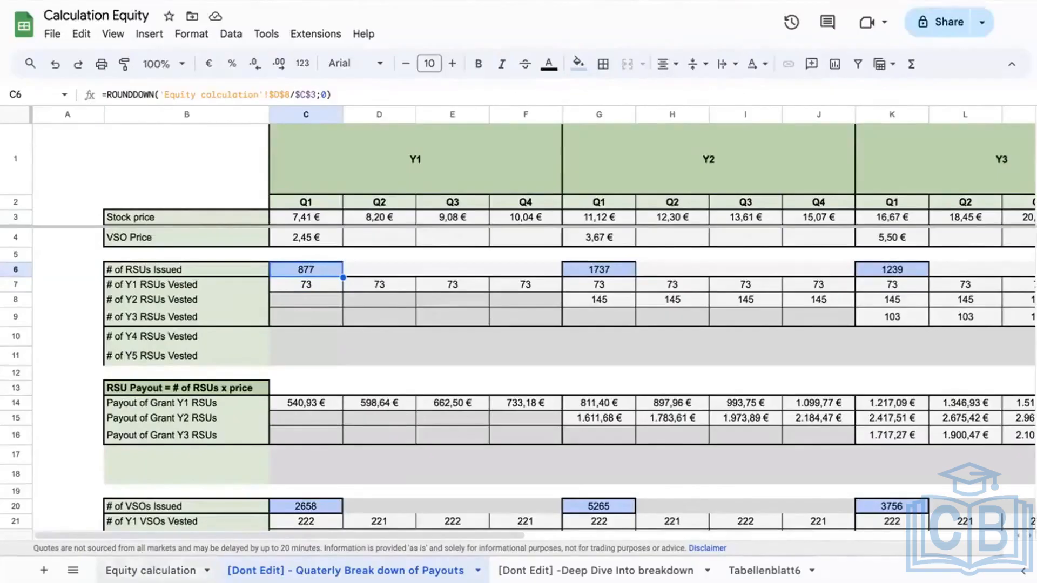
# - On the Equity calculation sheet, trace the RSU allocation amount formula to its allocation percentage and the equity value
pyautogui.click(151, 568)
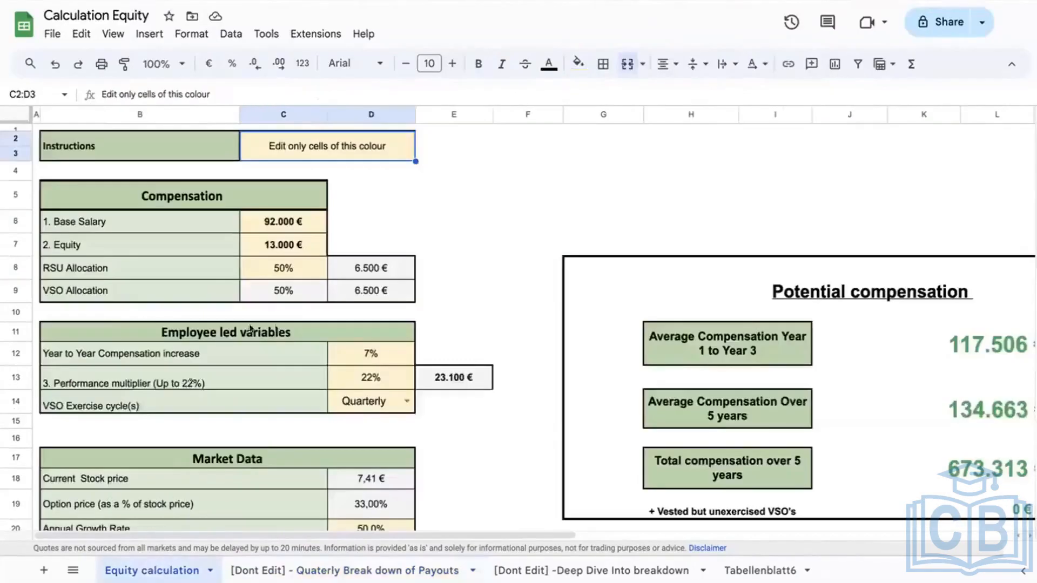
pyautogui.click(305, 271)
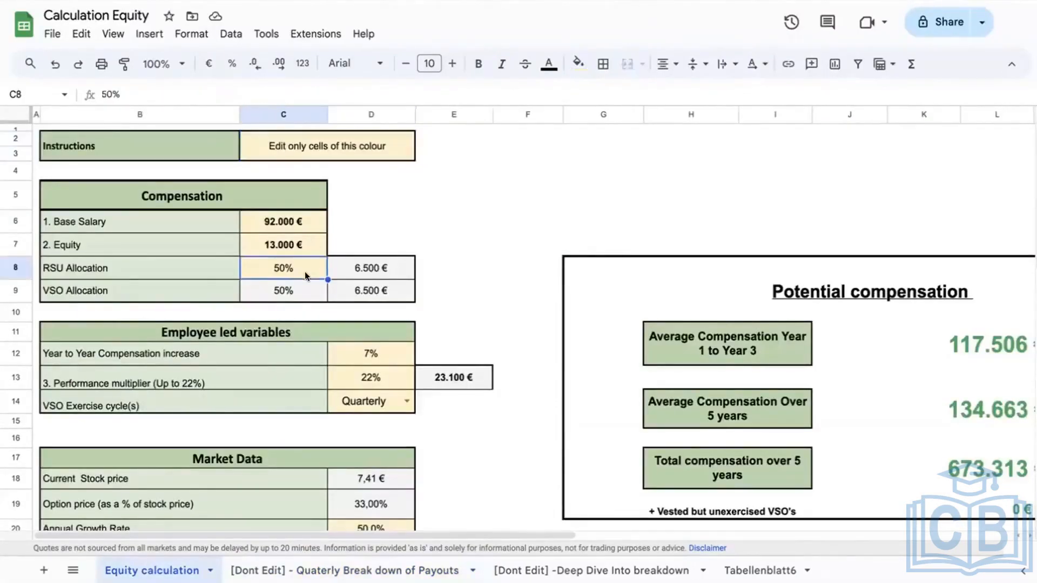
pyautogui.click(367, 270)
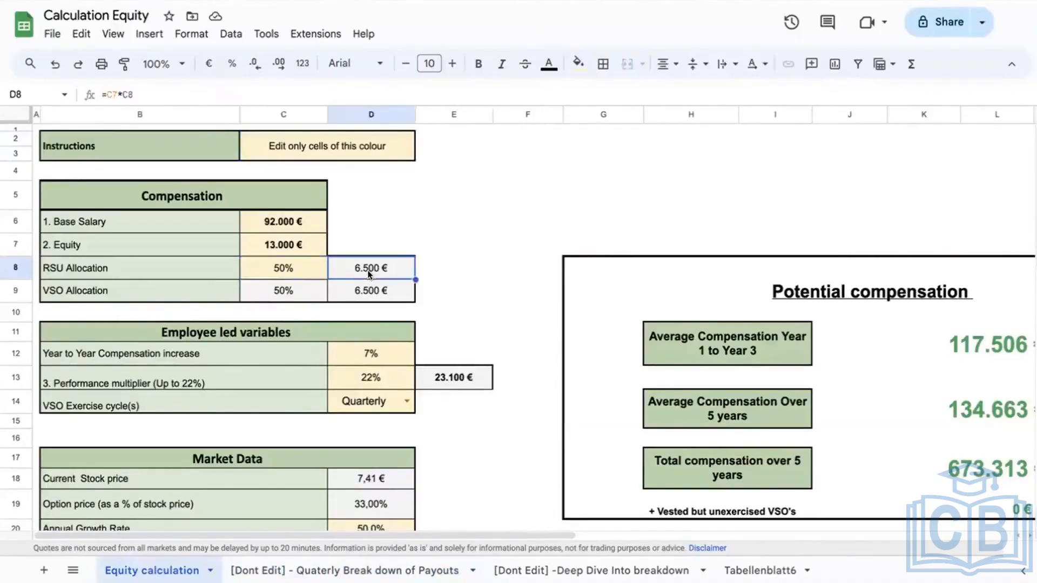
pyautogui.click(277, 242)
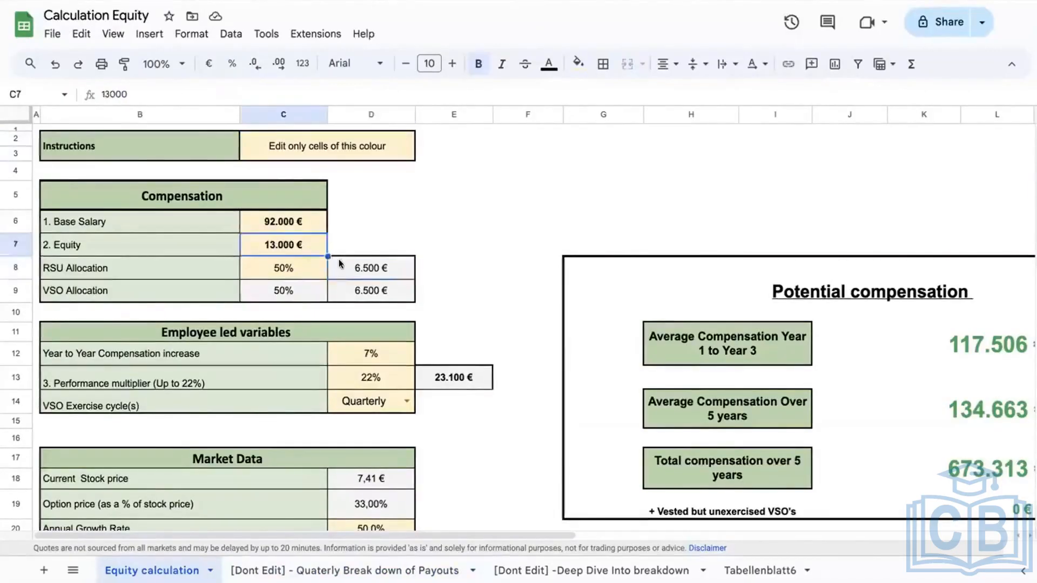
pyautogui.click(365, 274)
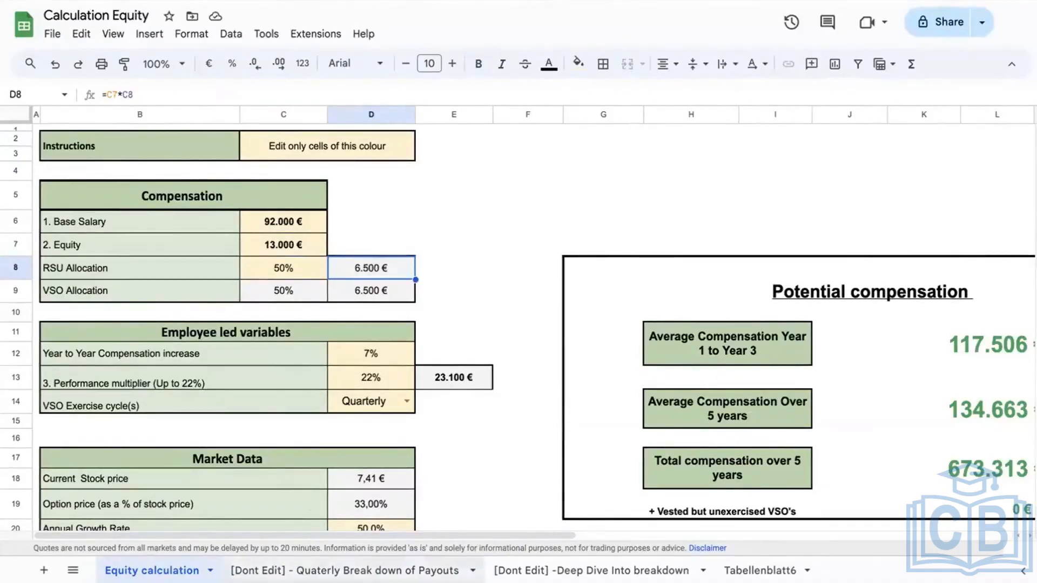
# - On the quarterly payout breakdown sheet, examine the references in the Y1 issued RSUs formula and the Y1 Q1 vested RSUs formula
pyautogui.click(346, 570)
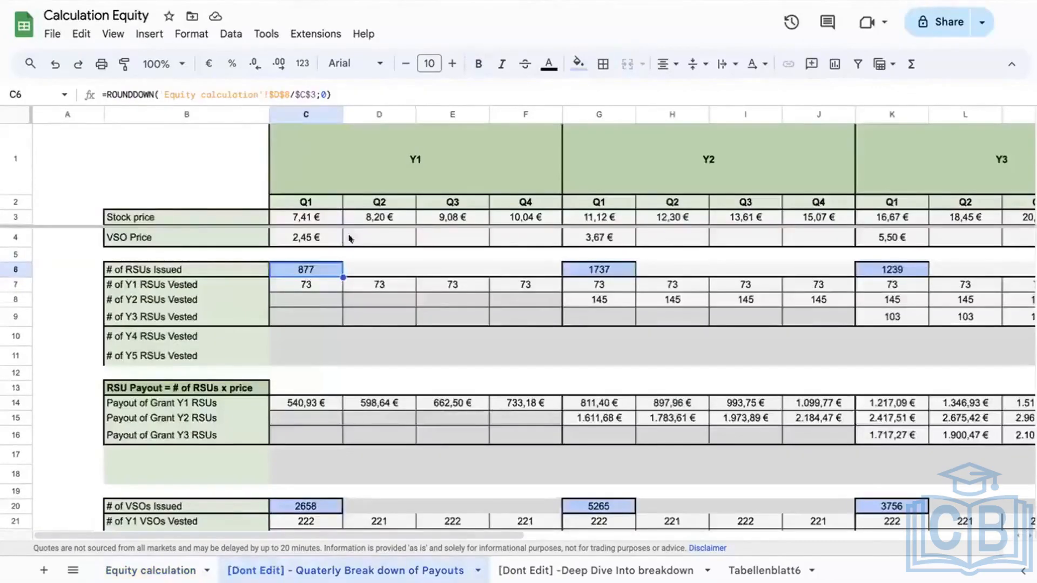
pyautogui.doubleClick(319, 268)
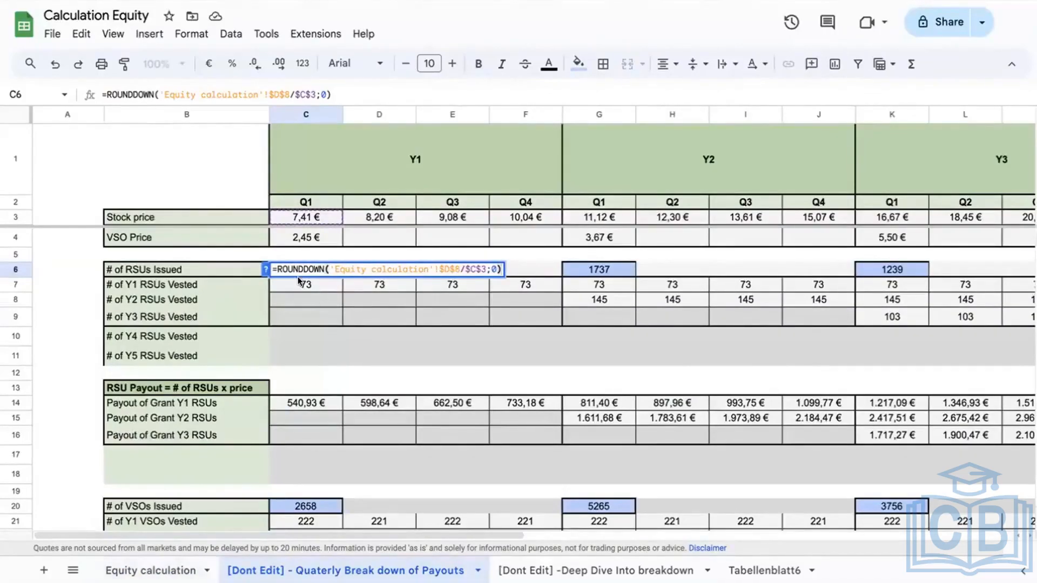
pyautogui.click(304, 256)
pyautogui.click(315, 349)
pyautogui.click(315, 270)
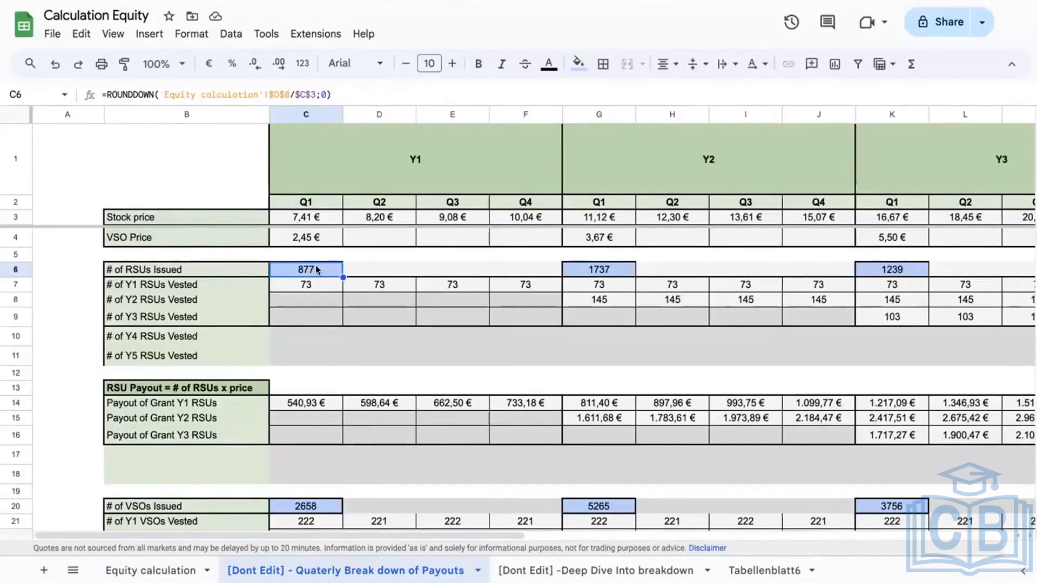
pyautogui.click(298, 285)
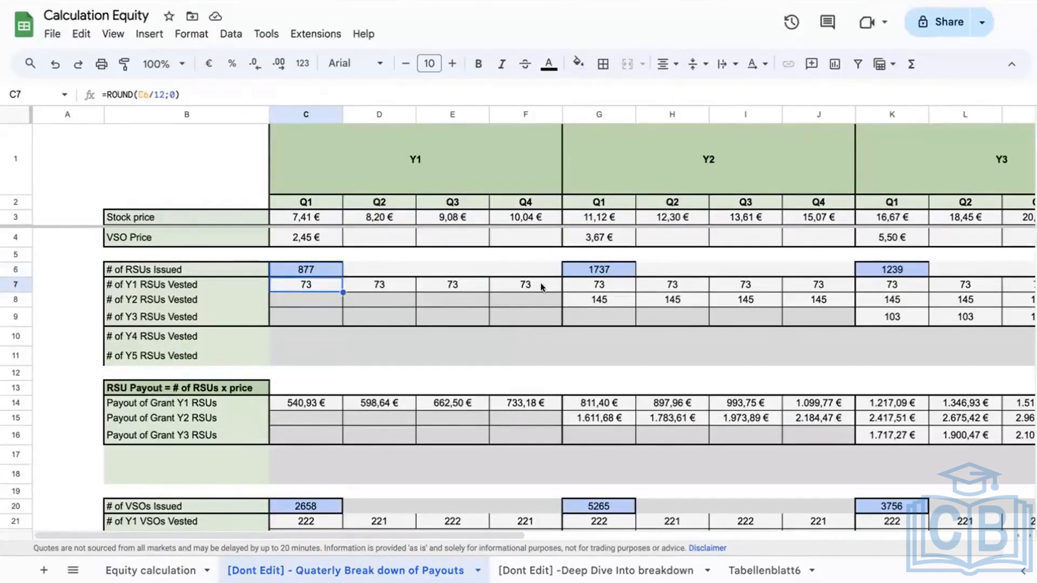
# - Compare the Y1 RSUs vested in Q1 through Q4 with the Y1 issued RSUs, then inspect the Q4 vesting formula
pyautogui.moveTo(540, 283); pyautogui.dragTo(443, 271)
pyautogui.moveTo(319, 282); pyautogui.dragTo(535, 289)
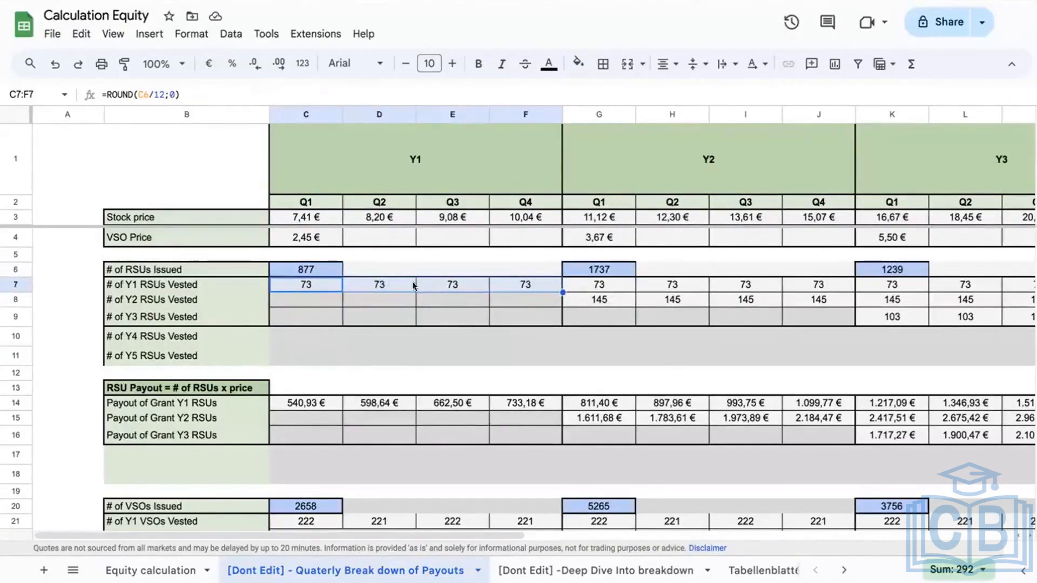
pyautogui.click(300, 269)
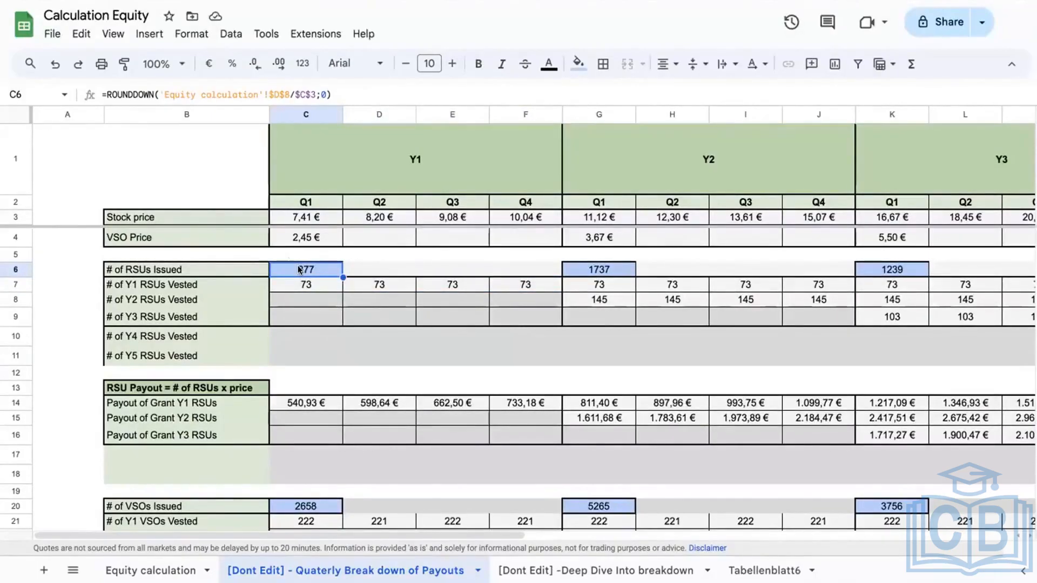
pyautogui.moveTo(303, 285); pyautogui.dragTo(528, 289)
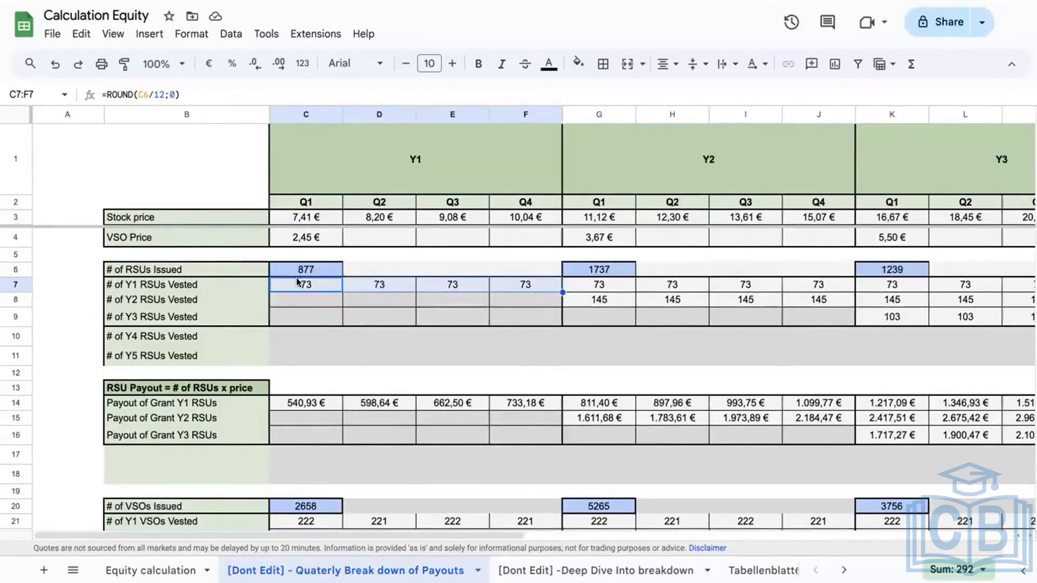
pyautogui.moveTo(295, 278); pyautogui.dragTo(522, 284)
pyautogui.click(526, 287)
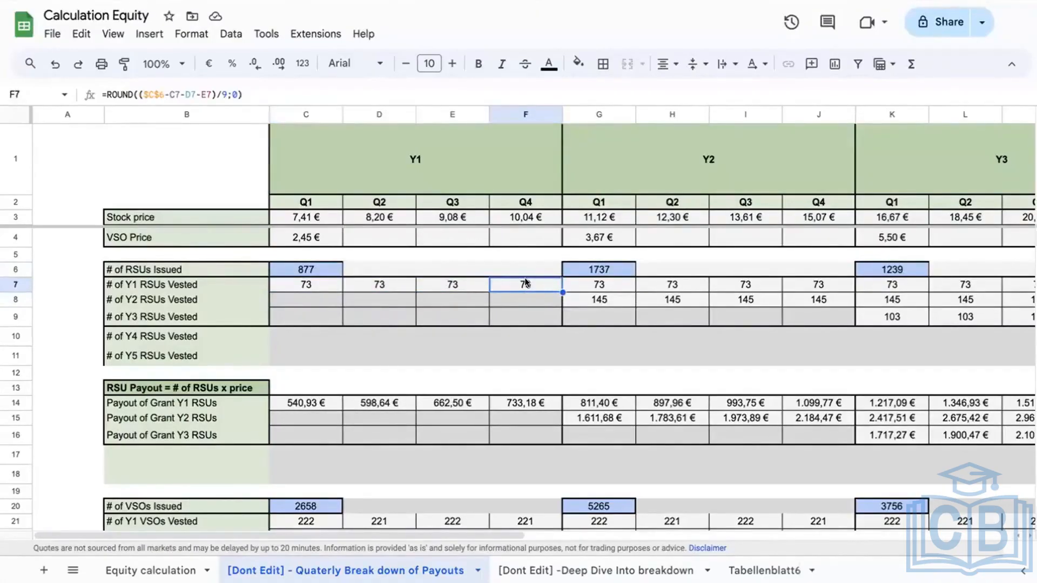
# - Examine the Y1 RSU grant payout formulas for Q1 through Q3, tracing the Q1 references to vested units and stock price
pyautogui.click(293, 402)
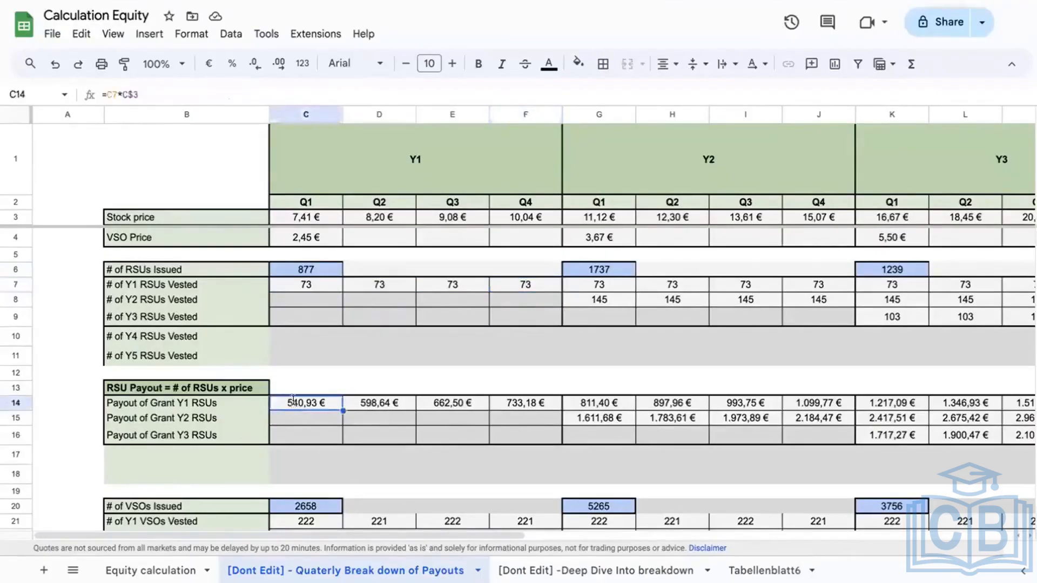
pyautogui.doubleClick(295, 402)
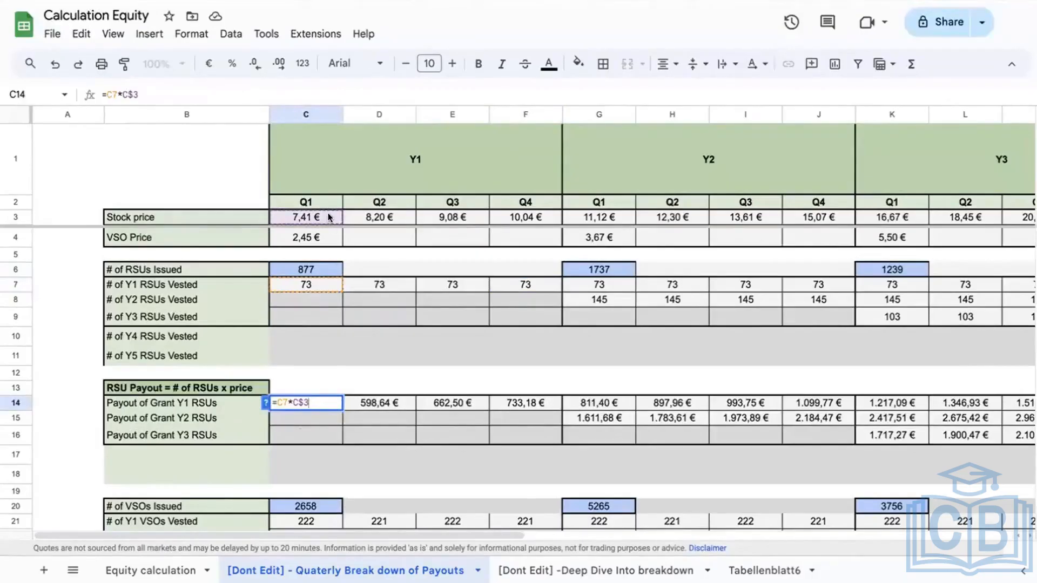
pyautogui.click(366, 409)
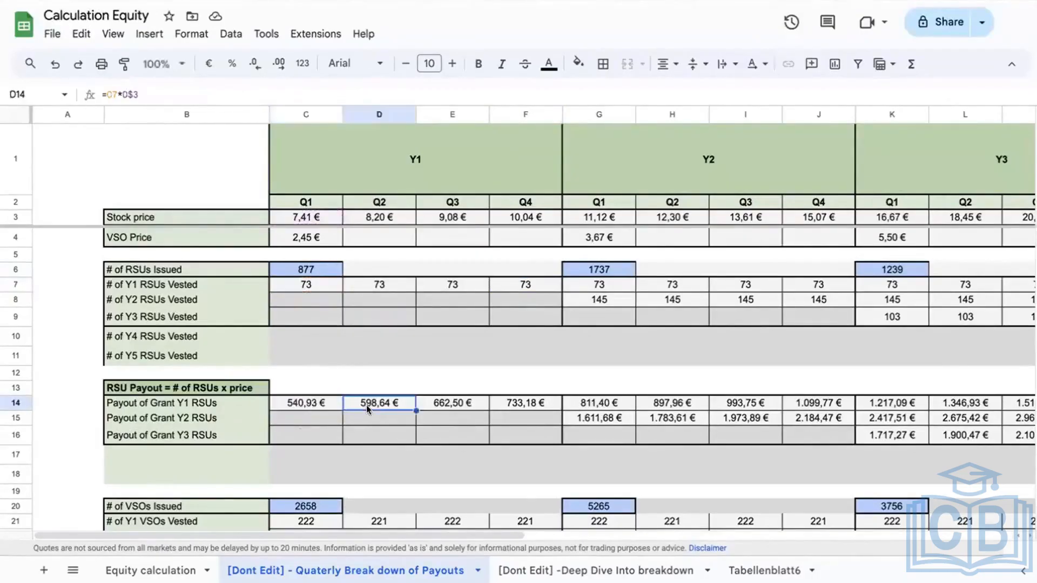
pyautogui.click(452, 404)
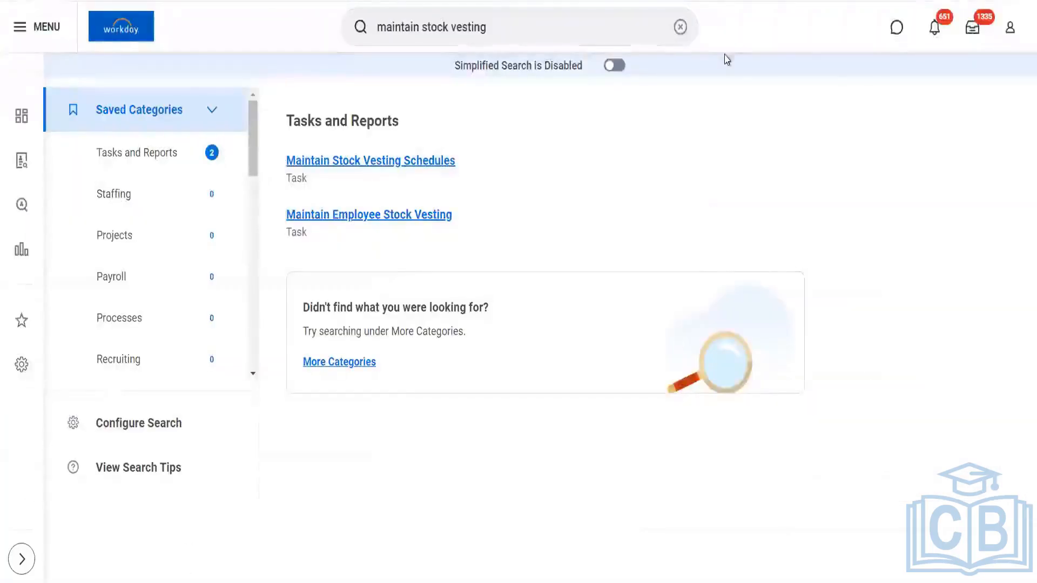
# - Switch to Workday, search for "view cus report", and open View Custom Report
pyautogui.click(680, 25)
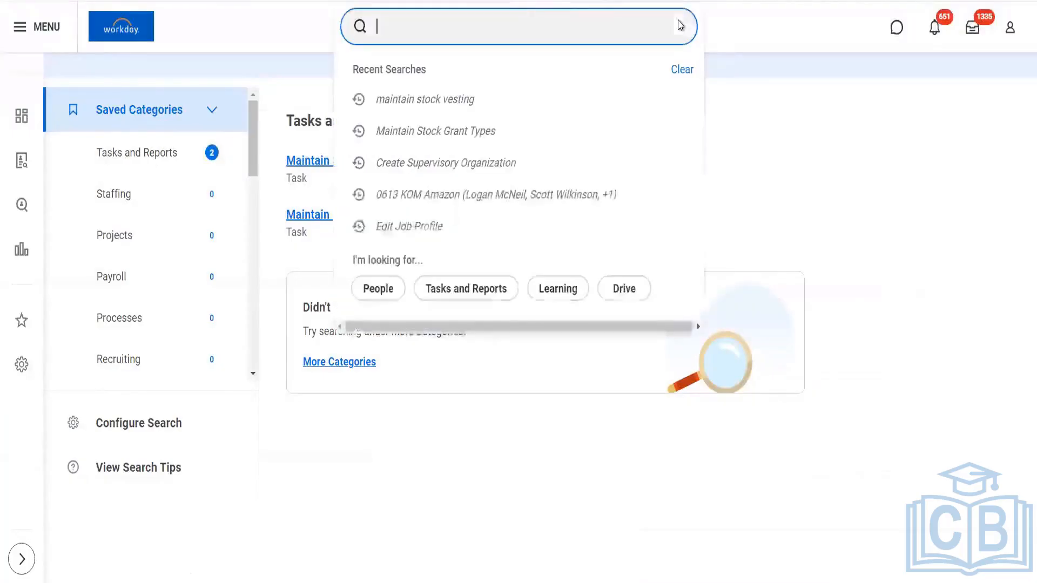
pyautogui.write('view cus ')
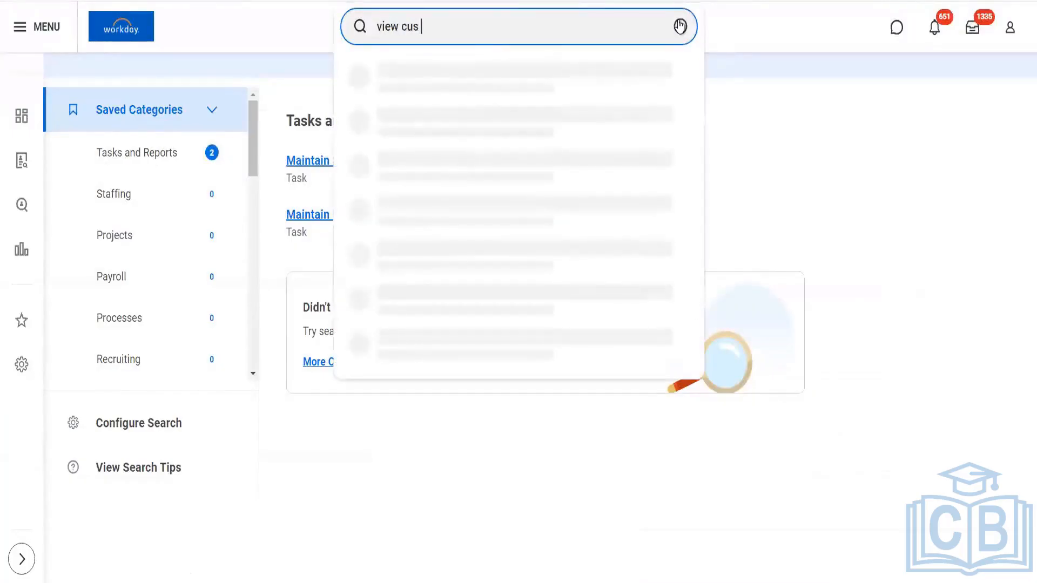
pyautogui.write('report')
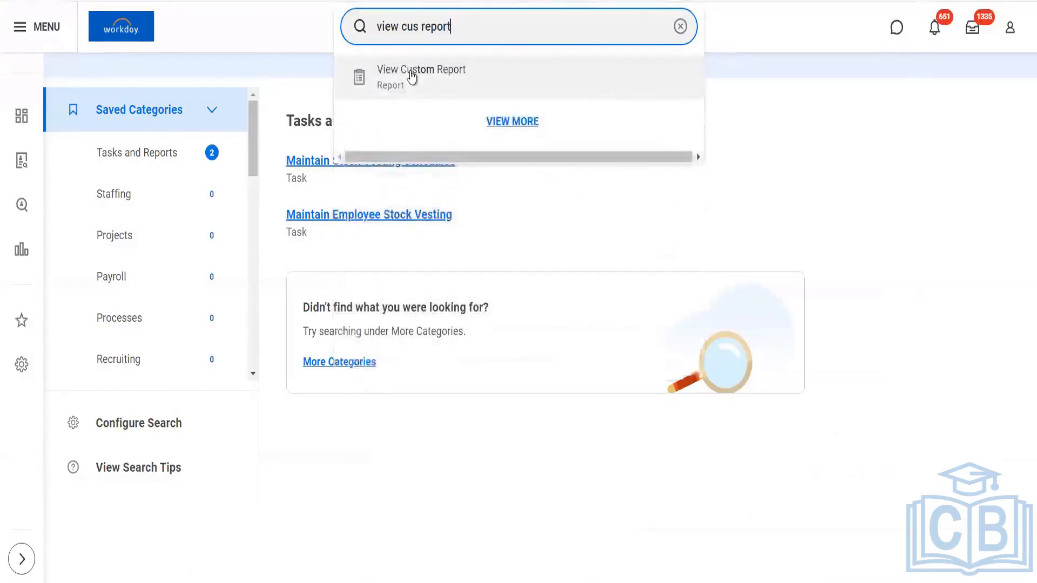
pyautogui.click(416, 76)
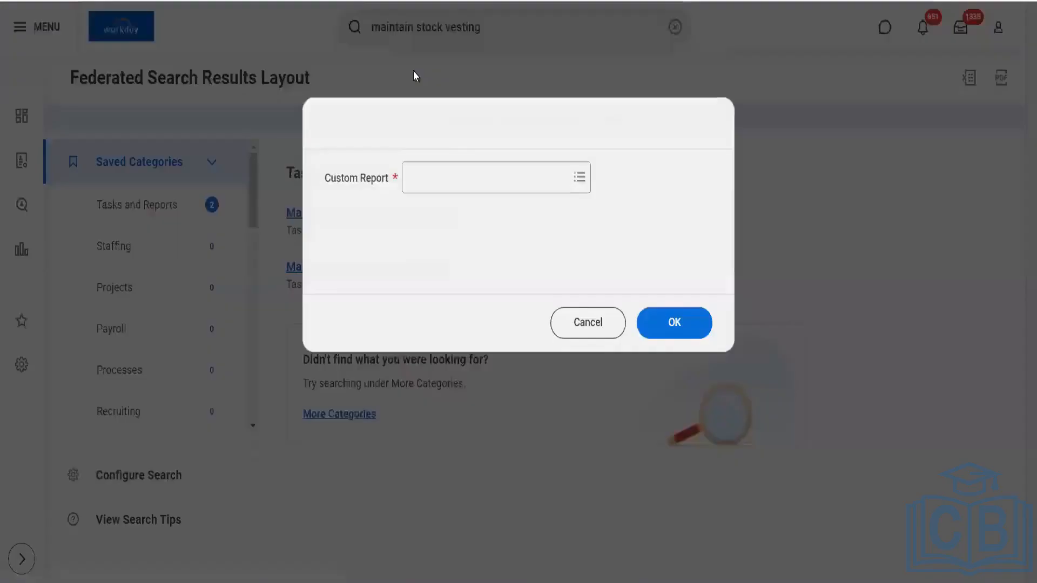
# - Search the custom reports for "stock" and look through the matching reports
pyautogui.click(425, 188)
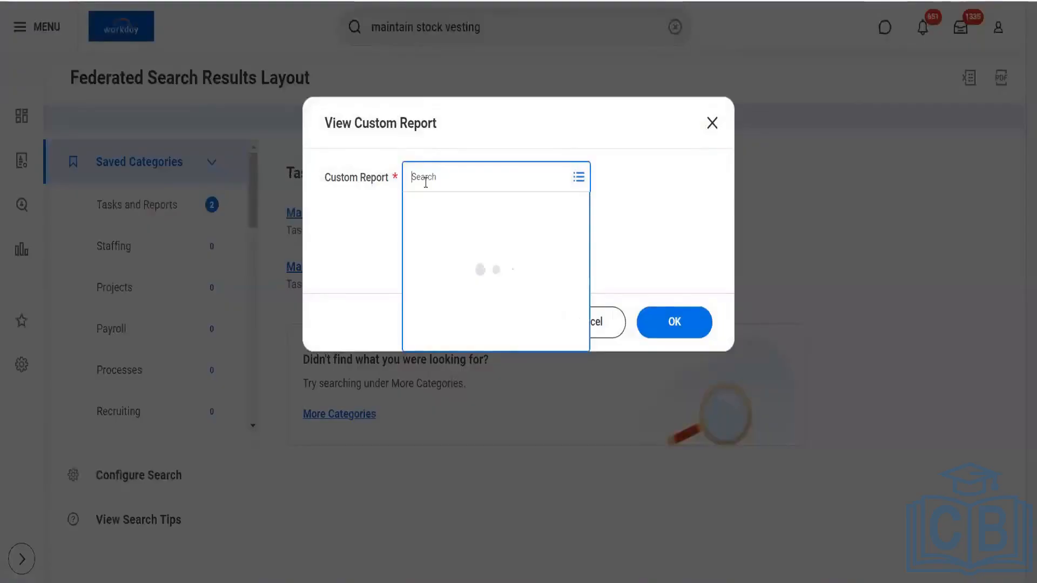
pyautogui.write('vesti')
pyautogui.press('BackSpace')
pyautogui.press('BackSpace')
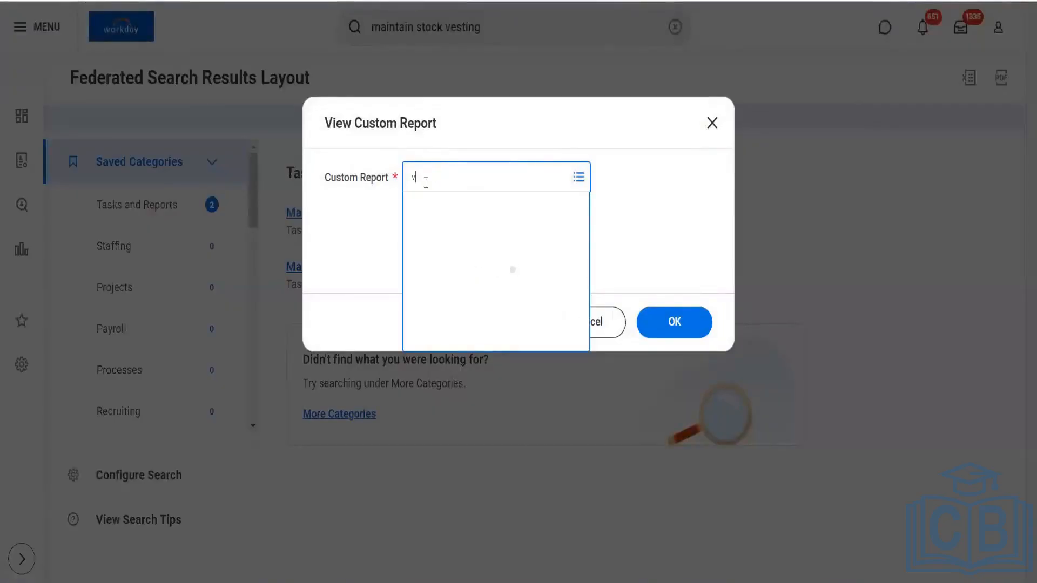
pyautogui.write('stock')
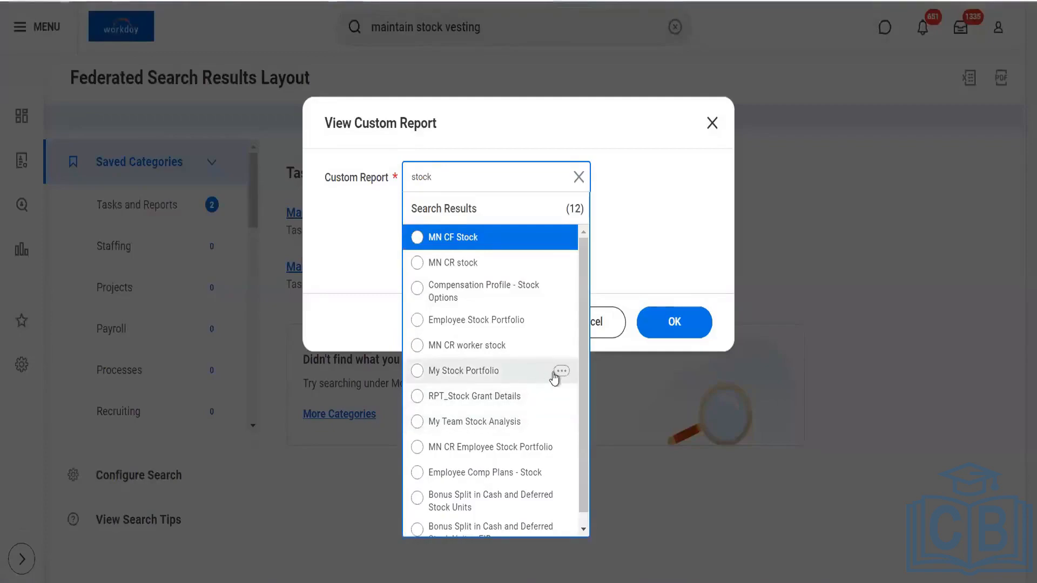
pyautogui.scroll(-1, 586, 374)
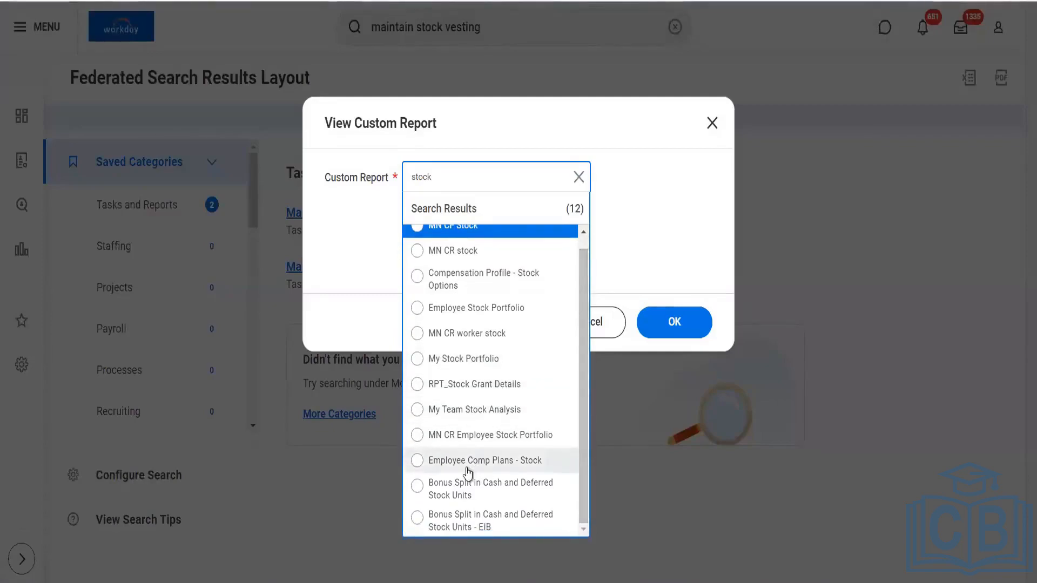
pyautogui.rightClick(469, 463)
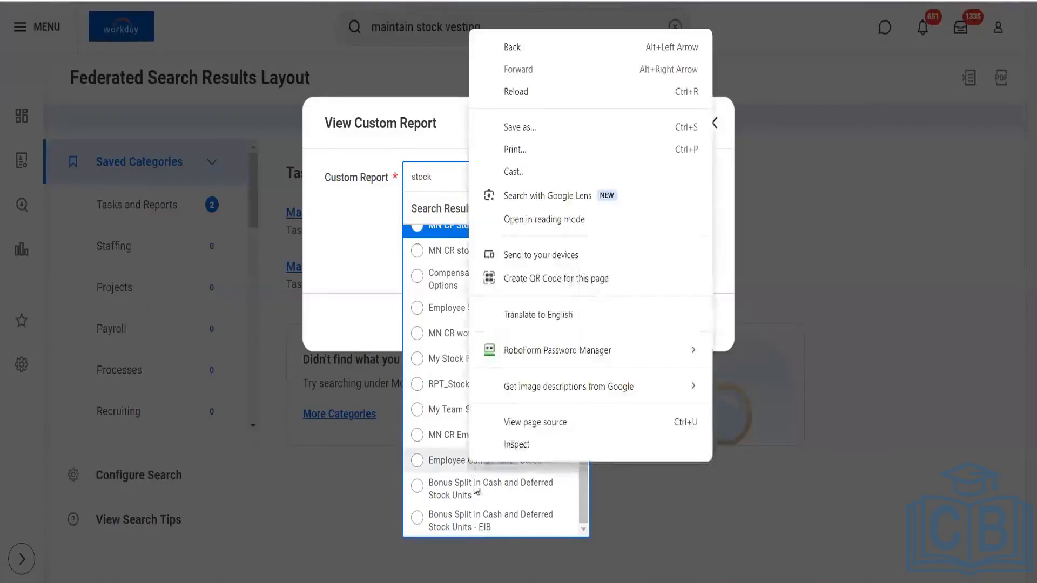
pyautogui.click(586, 505)
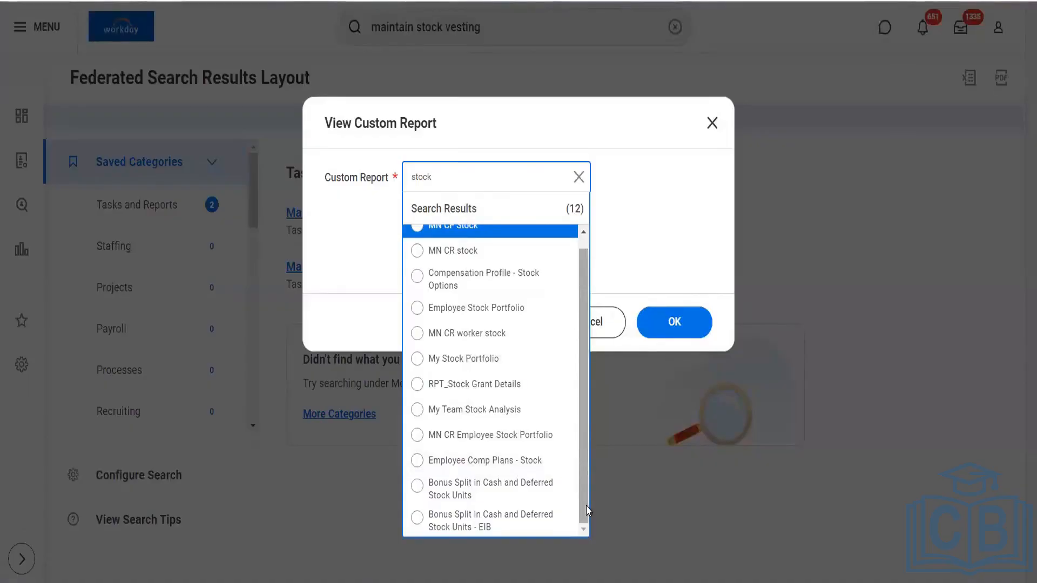
# - Try to open the Employee Stock Portfolio custom report, then cancel and discard the selection
pyautogui.click(503, 318)
pyautogui.click(671, 329)
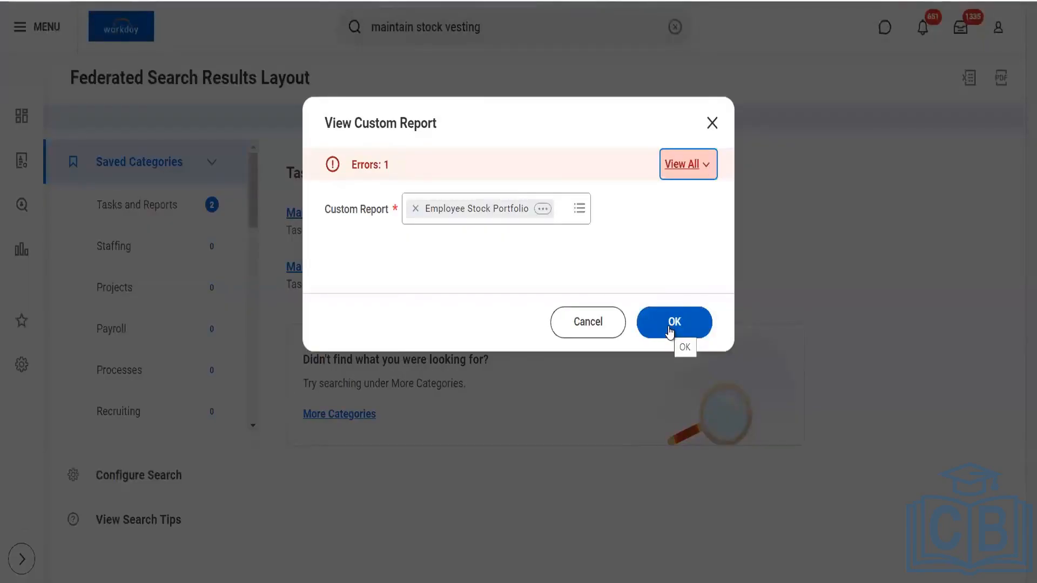
pyautogui.click(670, 330)
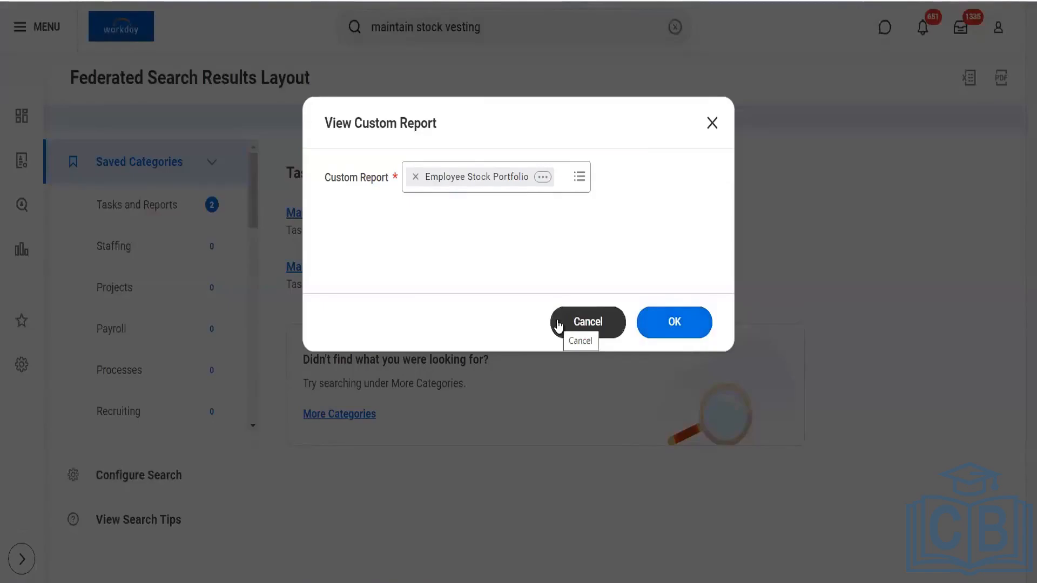
pyautogui.click(558, 324)
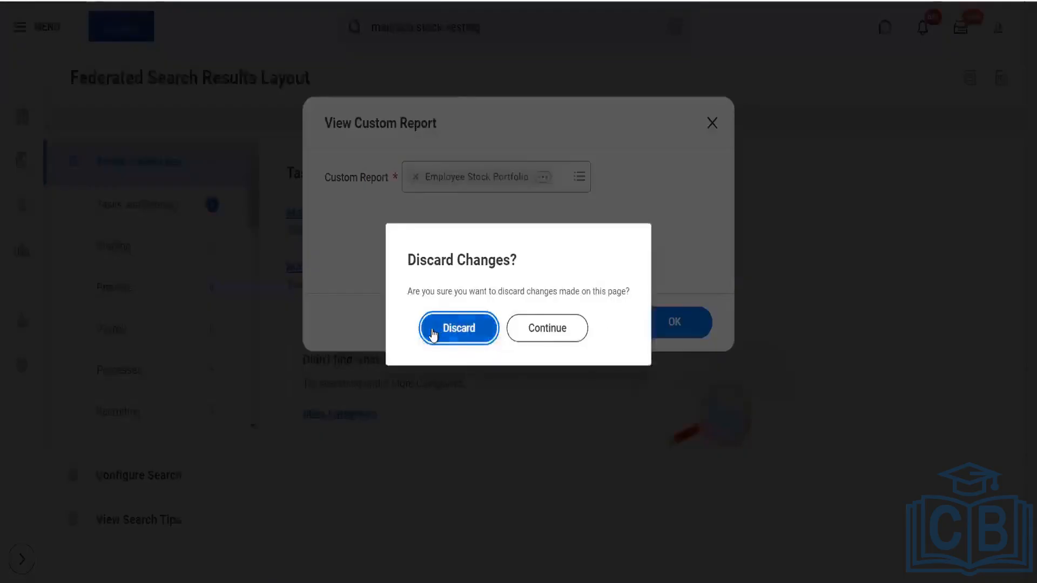
pyautogui.click(433, 333)
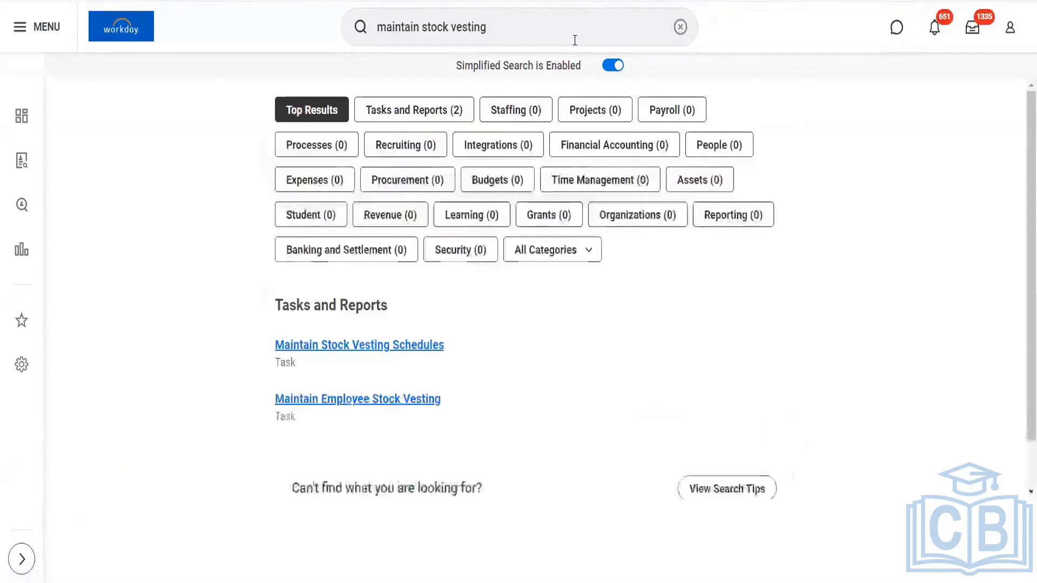
# - Reopen View Custom Report from the recent searches and search the custom reports for "stock"
pyautogui.click(681, 28)
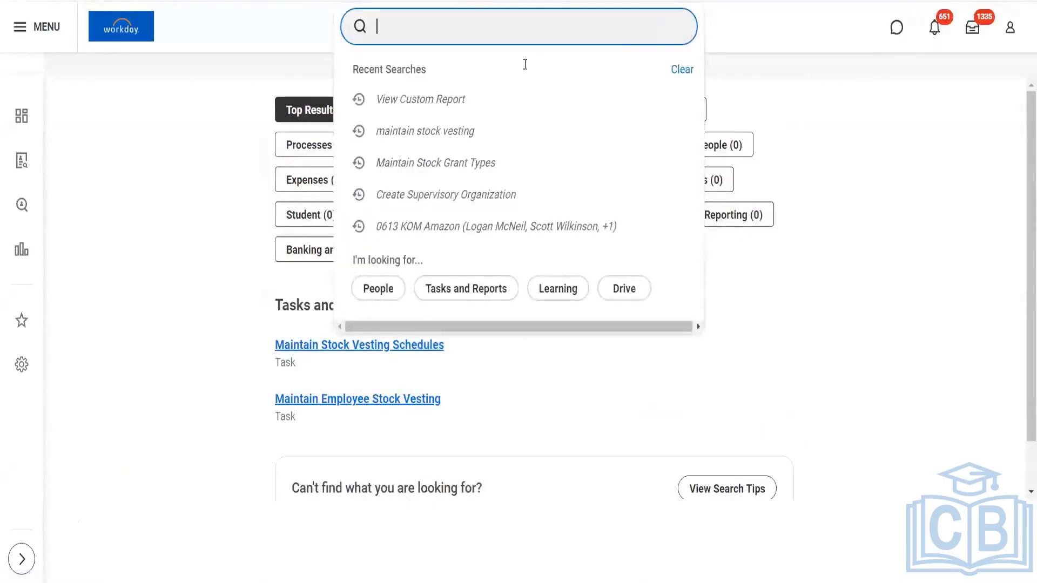
pyautogui.click(439, 102)
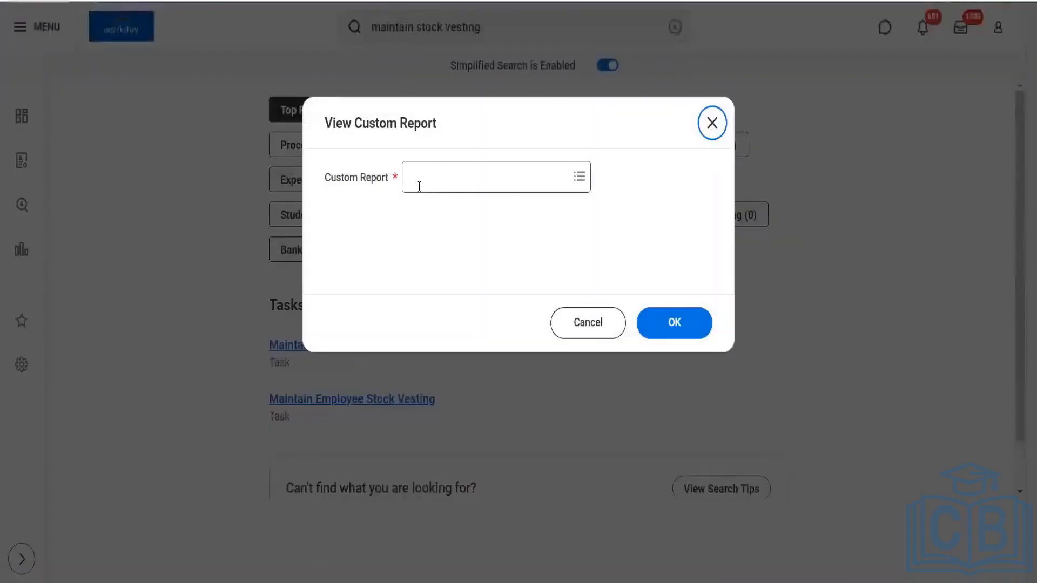
pyautogui.click(419, 186)
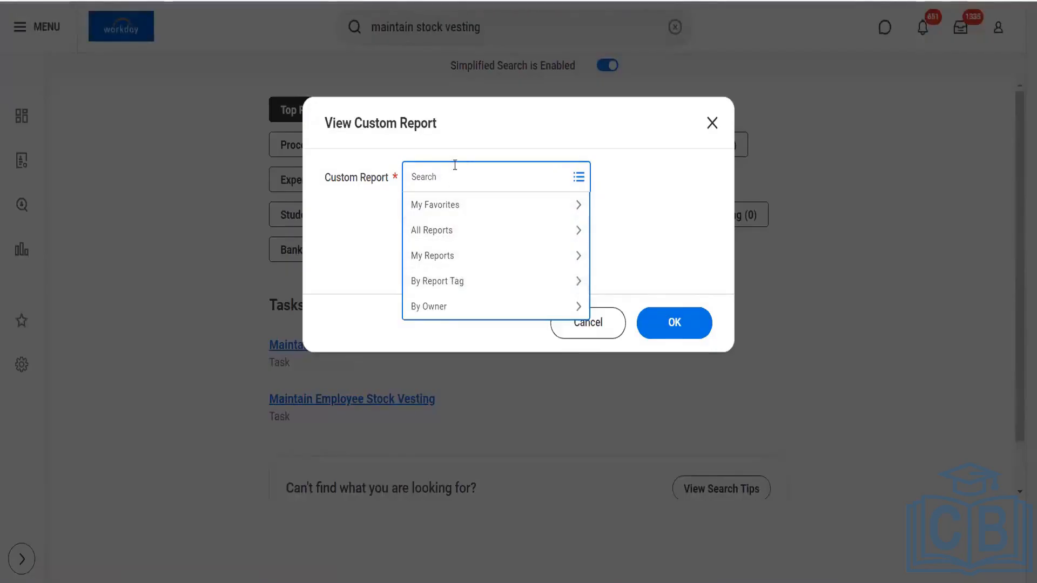
pyautogui.write('stock')
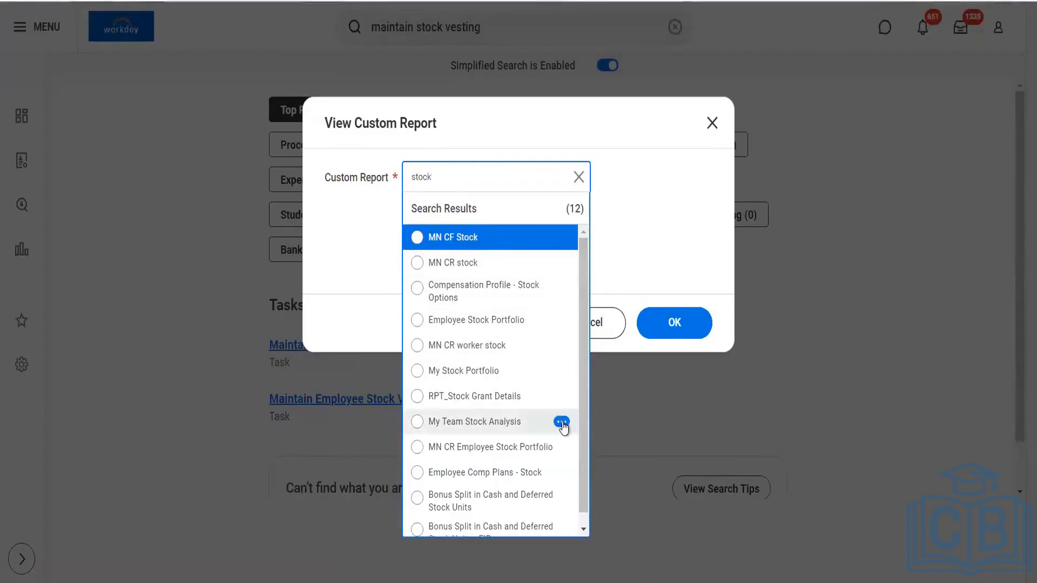
# - Open the My Team Stock Analysis report from its related details in a new tab
pyautogui.click(562, 424)
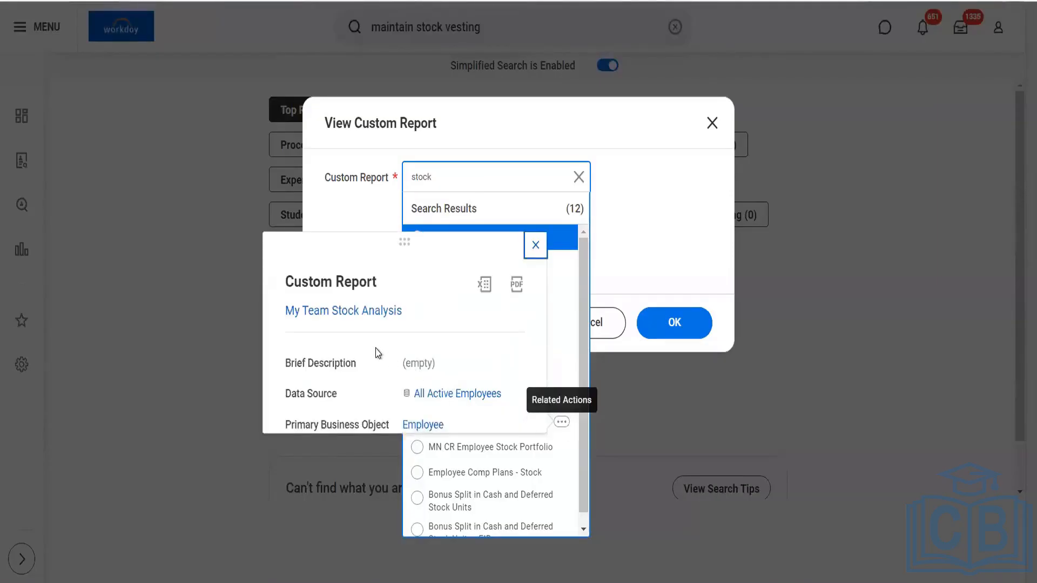
pyautogui.rightClick(353, 313)
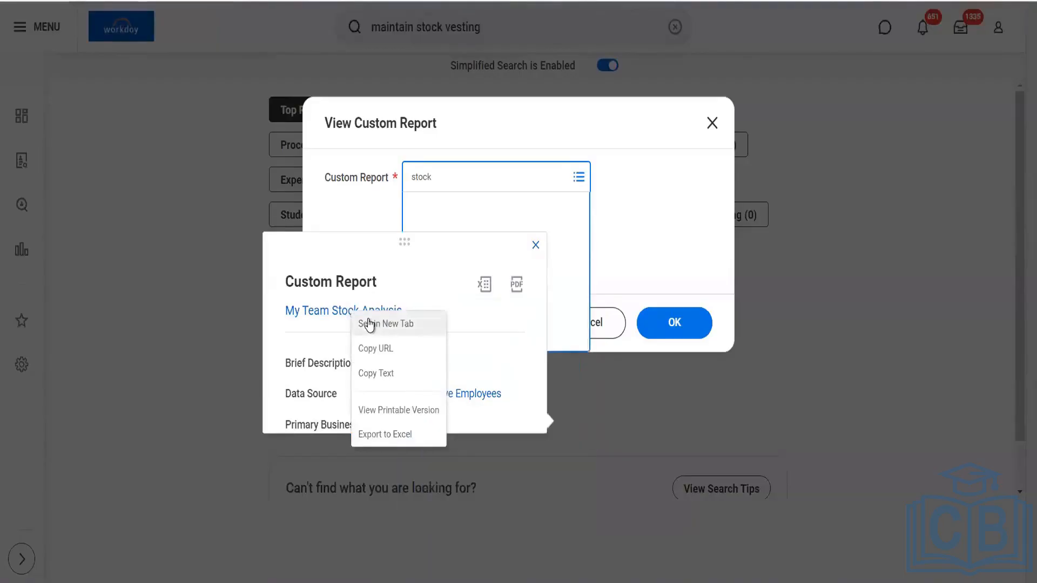
pyautogui.click(370, 323)
# - Search the custom reports for "stock" again and open Employee Comp Plans - Stock
pyautogui.click(448, 183)
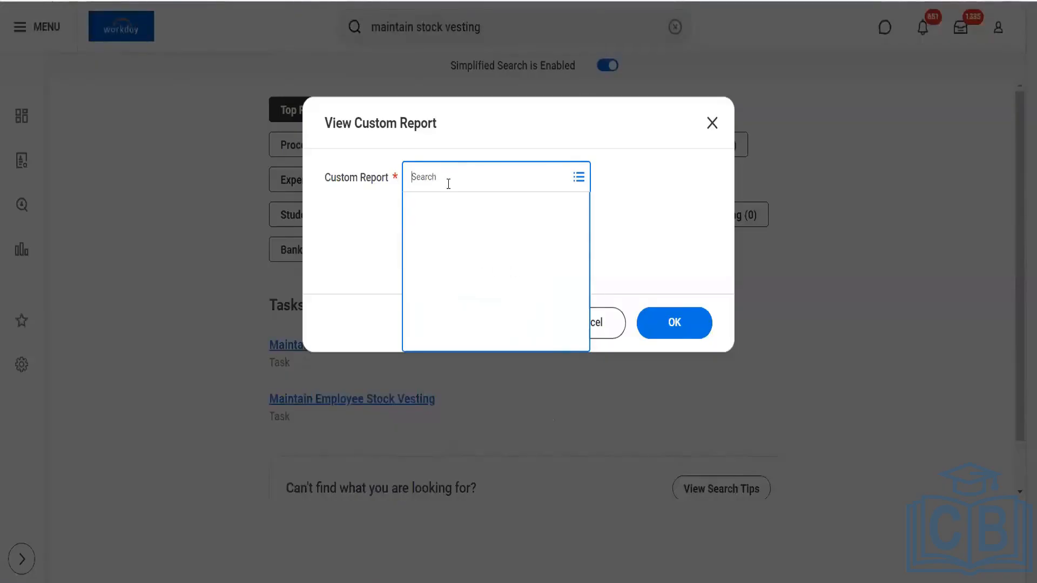
pyautogui.write('stock')
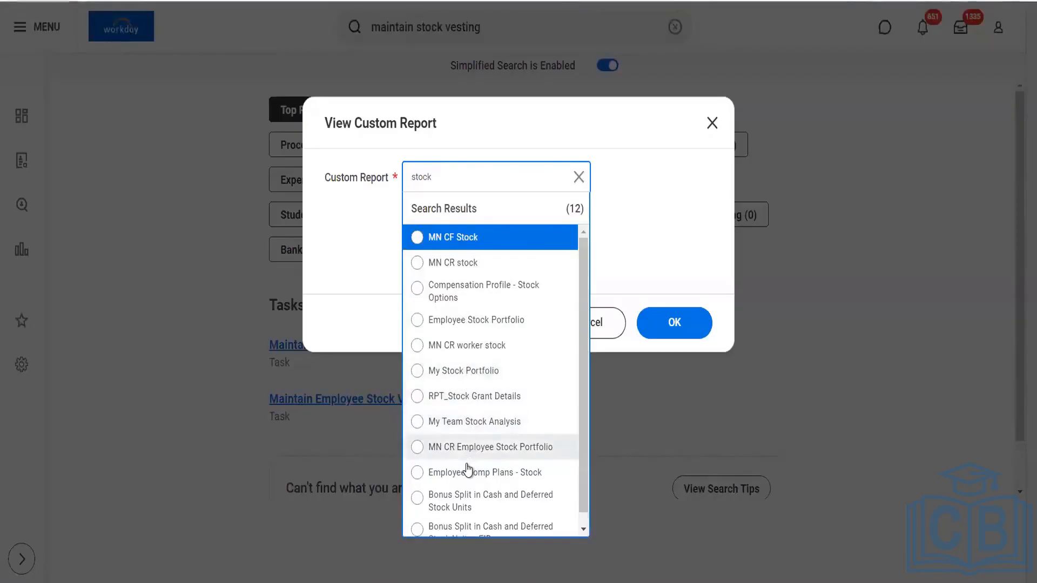
pyautogui.click(505, 472)
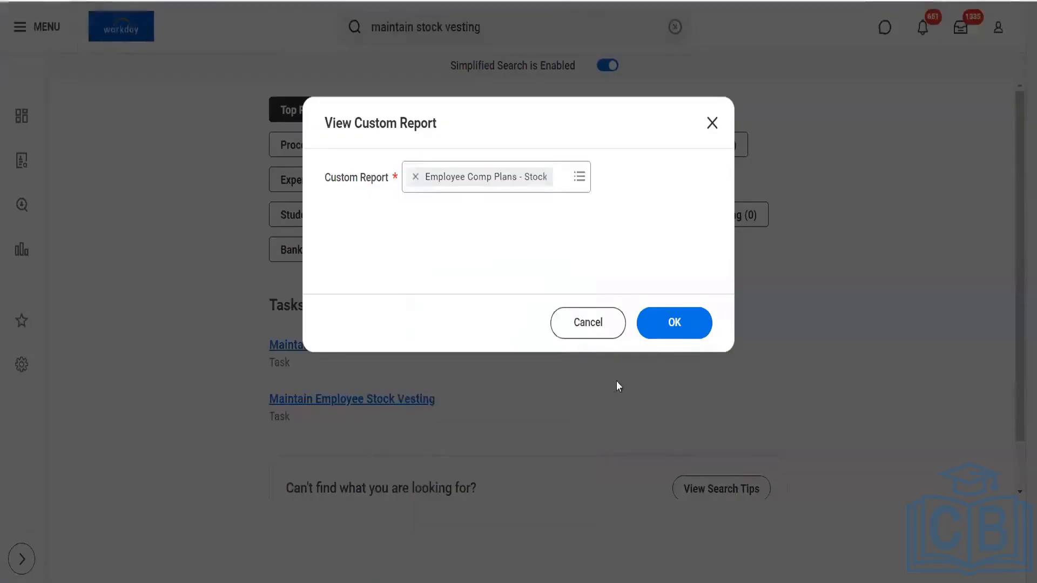
pyautogui.click(661, 338)
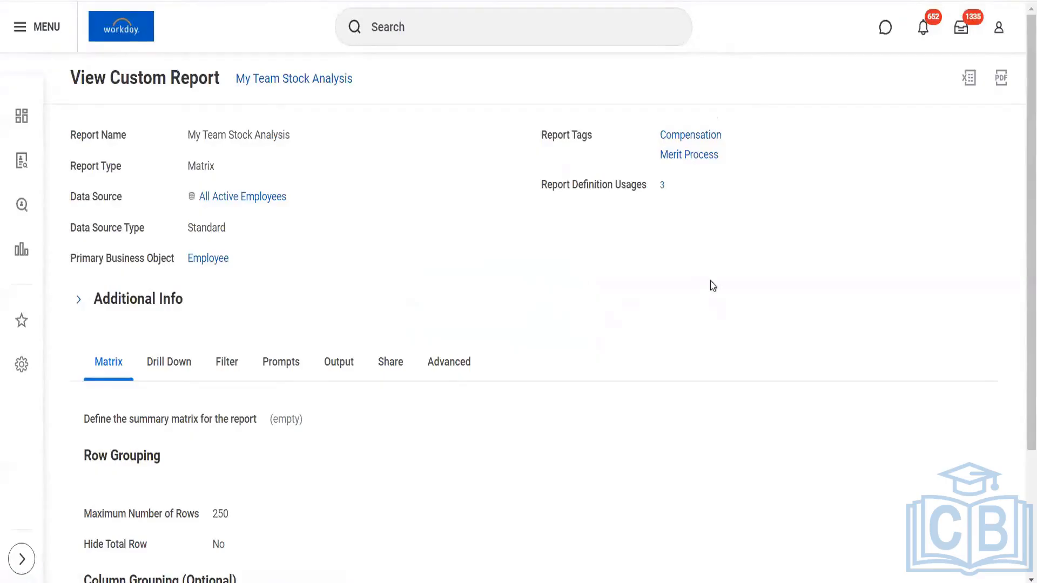
# - Look through the My Team Stock Analysis report definition and run the report
pyautogui.scroll(-1, 1018, 242)
pyautogui.scroll(-3, 1019, 241)
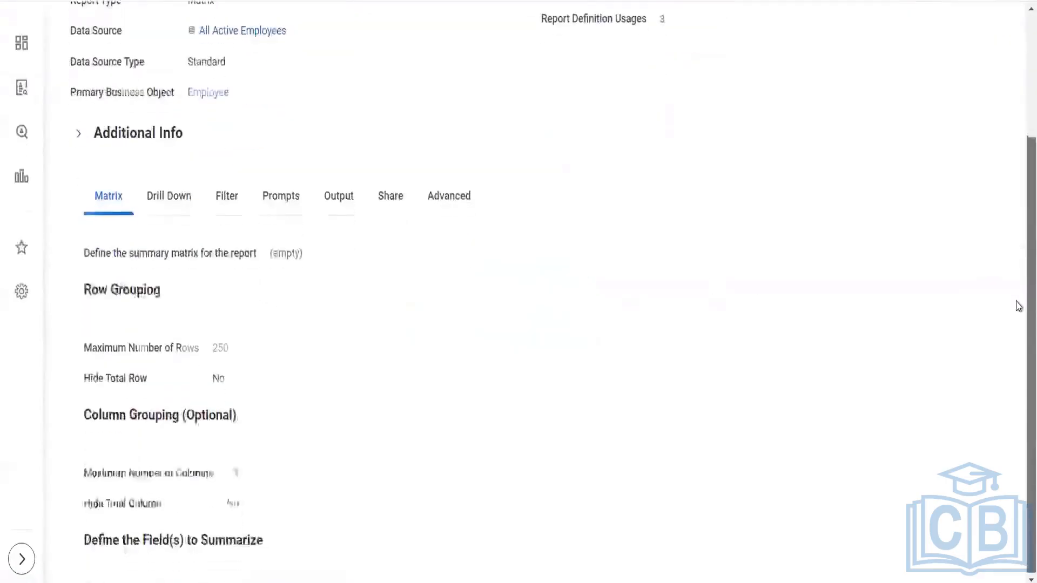
pyautogui.scroll(5, 1018, 303)
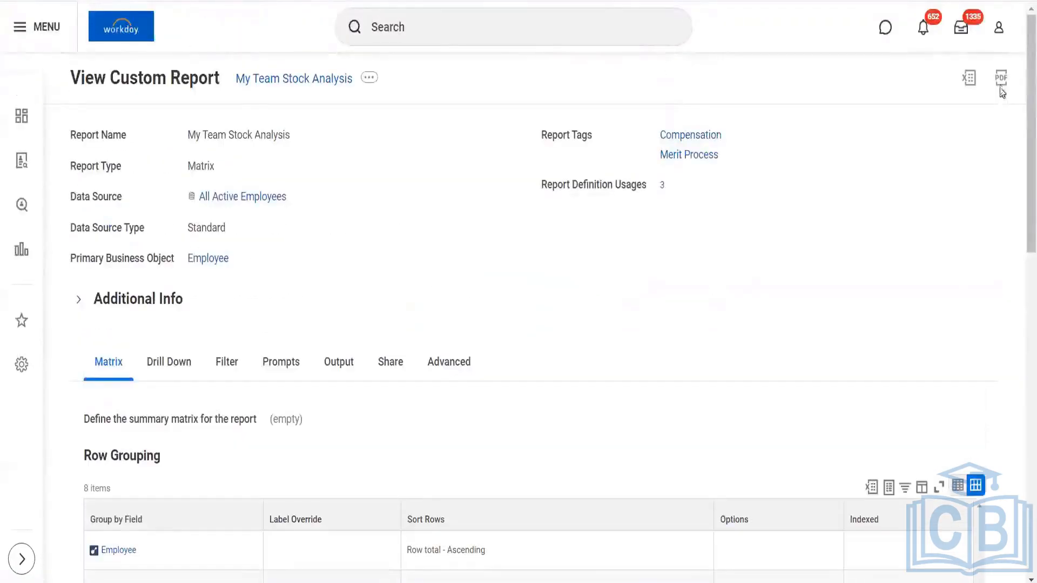
pyautogui.click(371, 79)
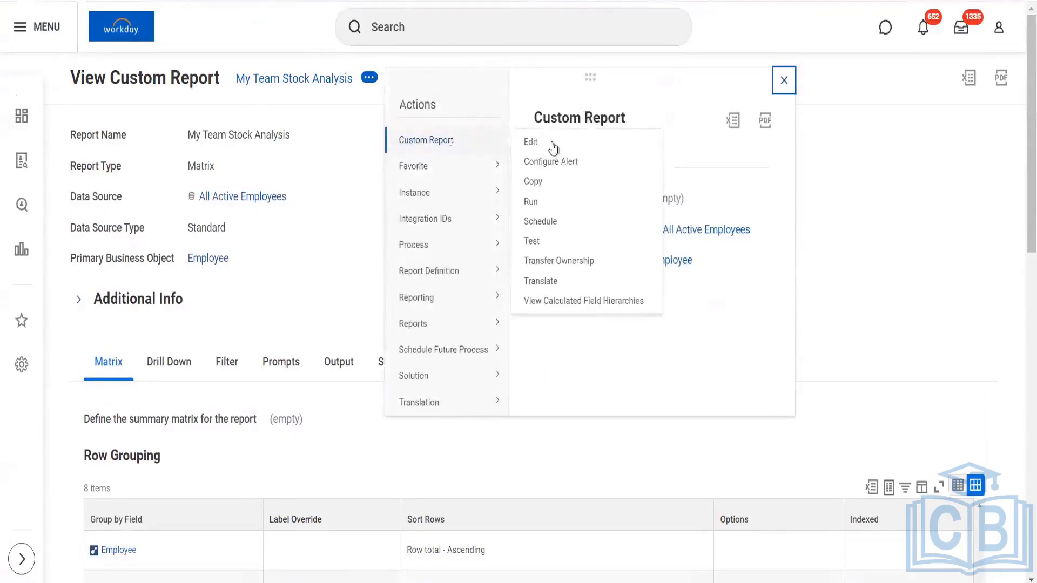
pyautogui.click(532, 205)
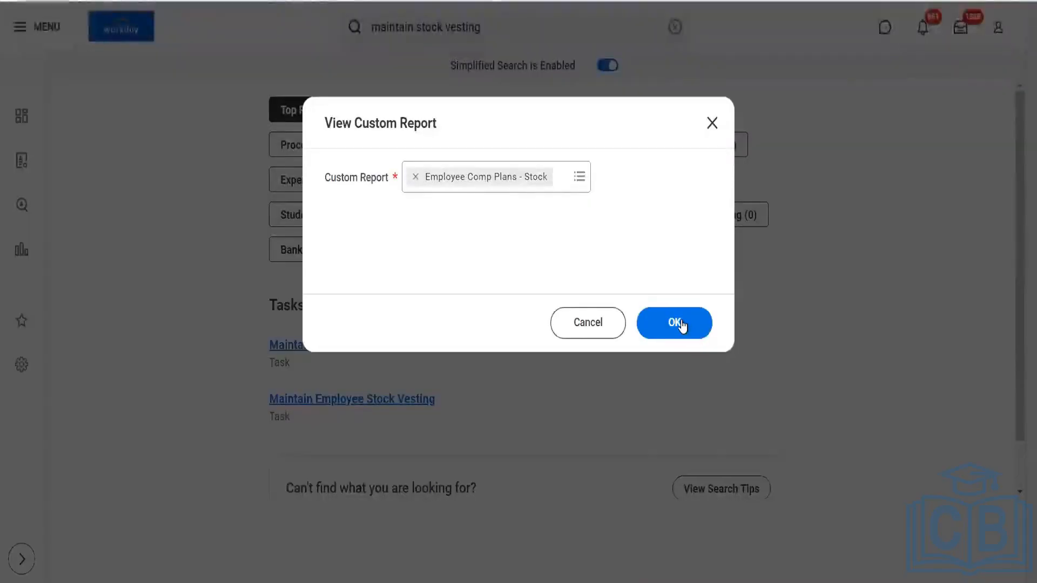
# - Open the Employee Comp Plans - Stock report definition and examine its columns
pyautogui.click(681, 322)
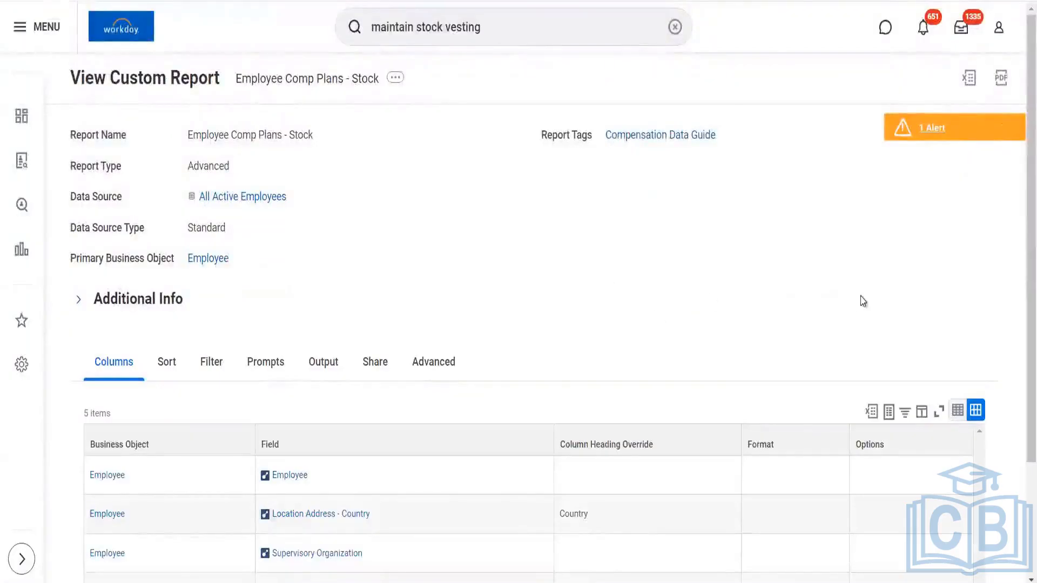
pyautogui.scroll(-3, 1018, 248)
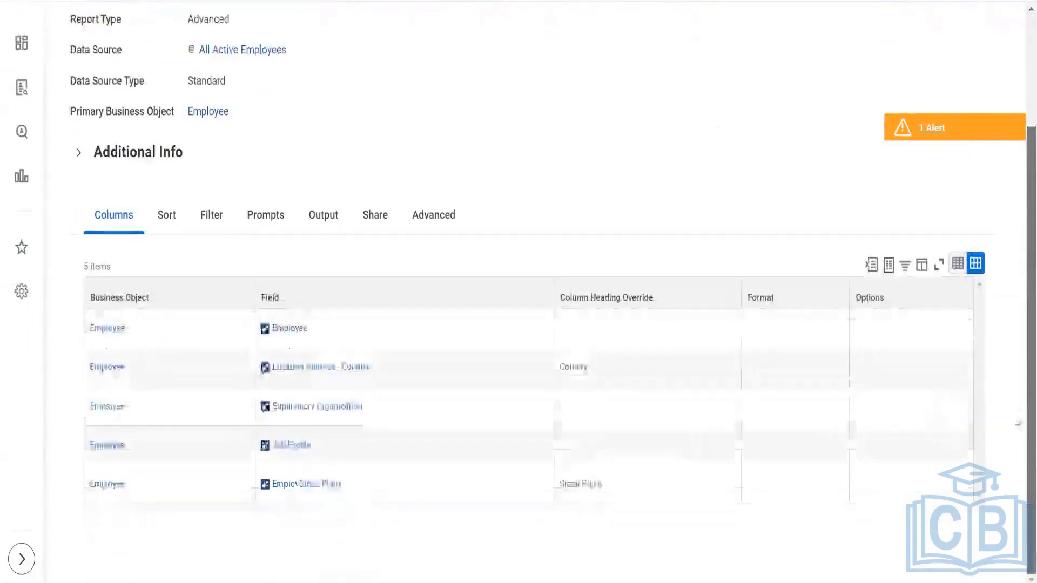
pyautogui.scroll(3, 1017, 423)
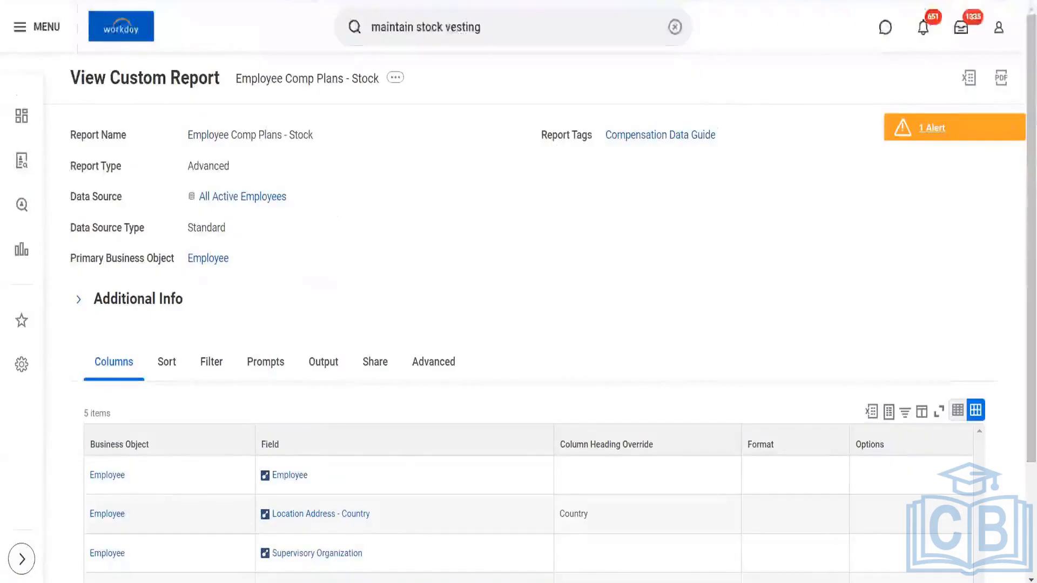
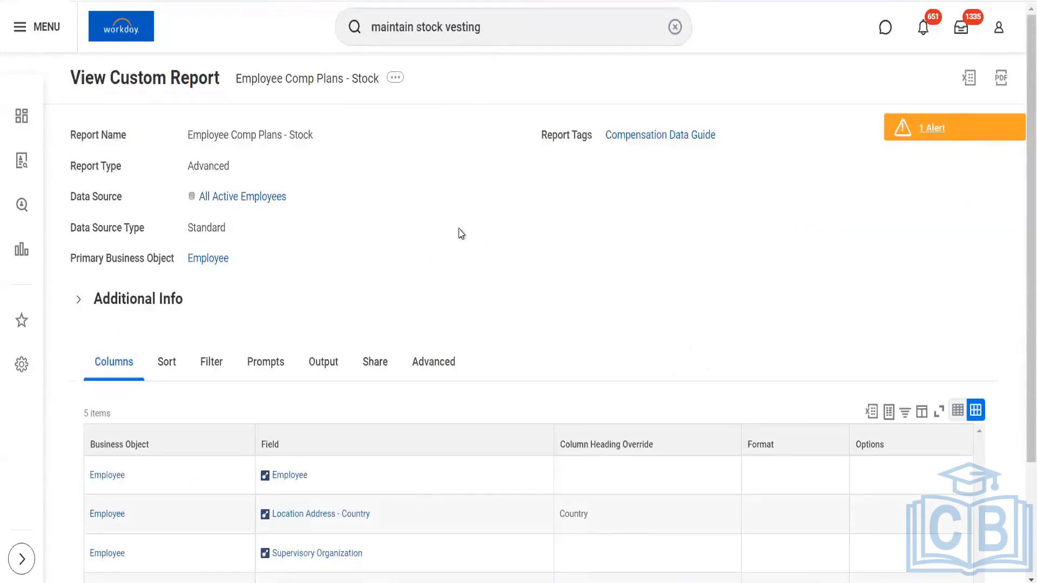
# - Clear the "maintain stock vesting" search and reopen View Custom Report from the recent searches
pyautogui.click(675, 27)
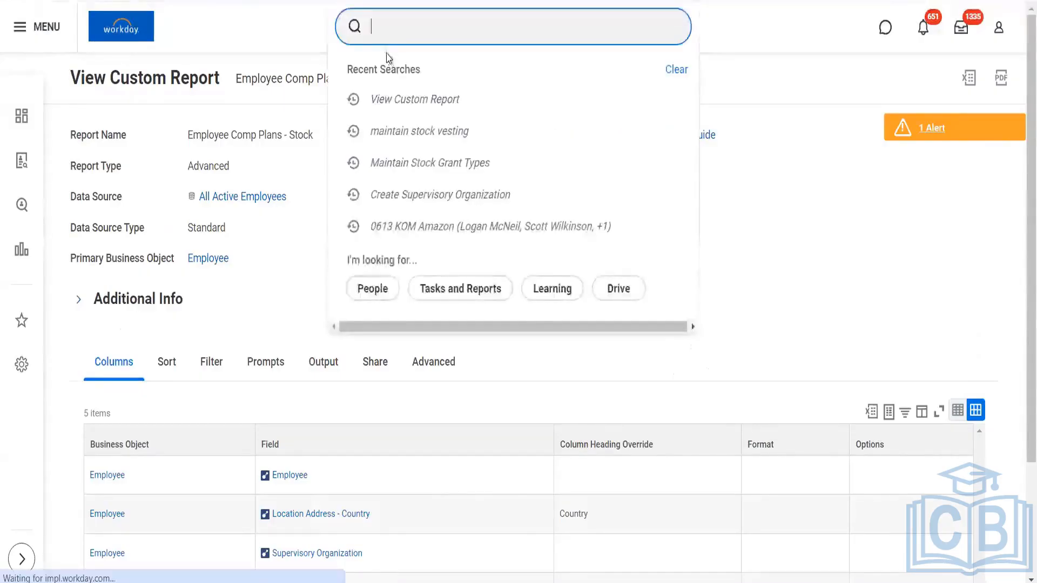
pyautogui.click(408, 99)
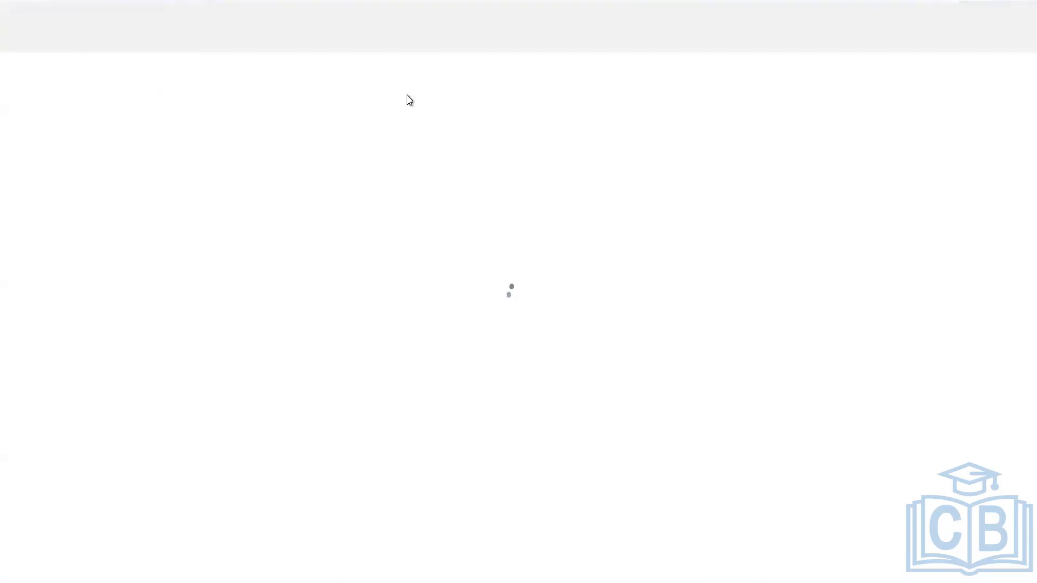
pyautogui.click(412, 27)
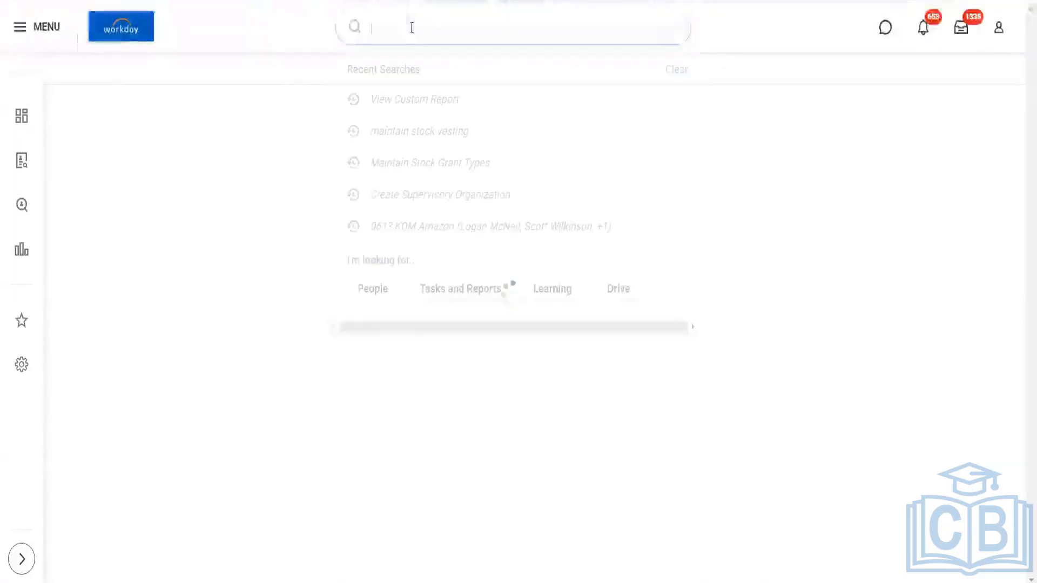
pyautogui.click(421, 101)
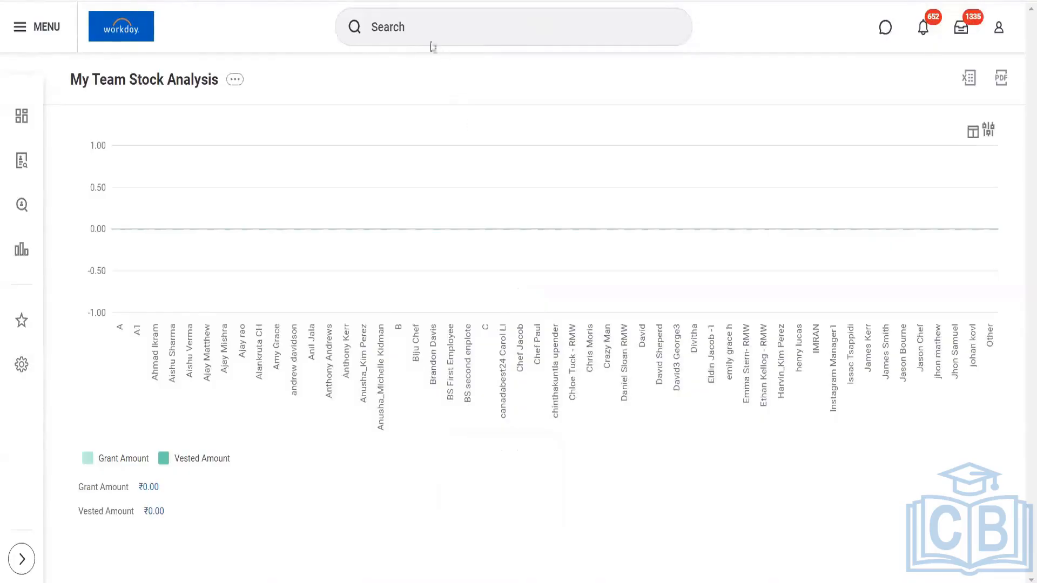
# - From the My Team Stock Analysis page, search for "create custom report" and open the Create Custom Report task
pyautogui.click(414, 27)
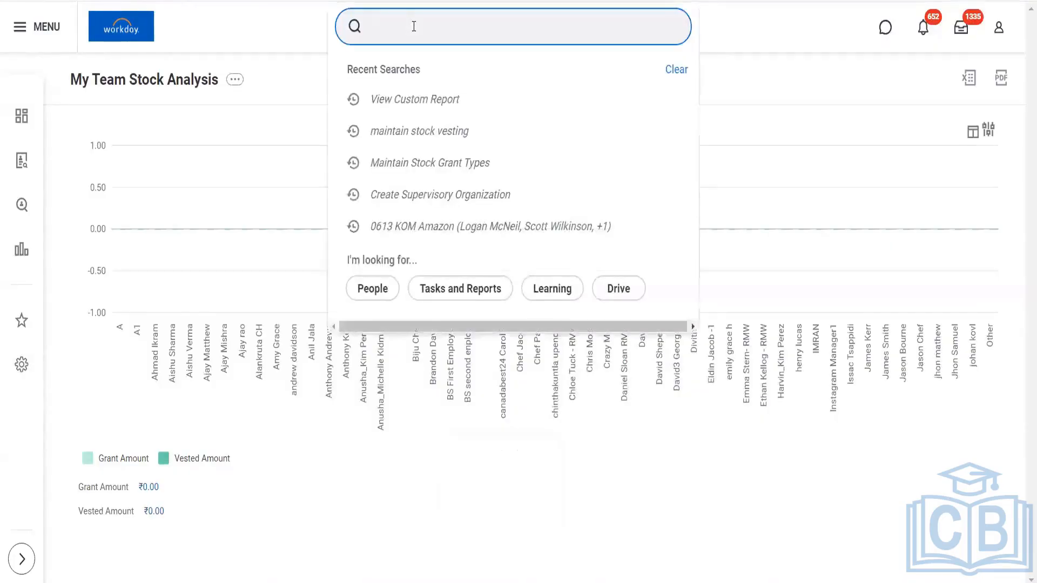
pyautogui.write('create')
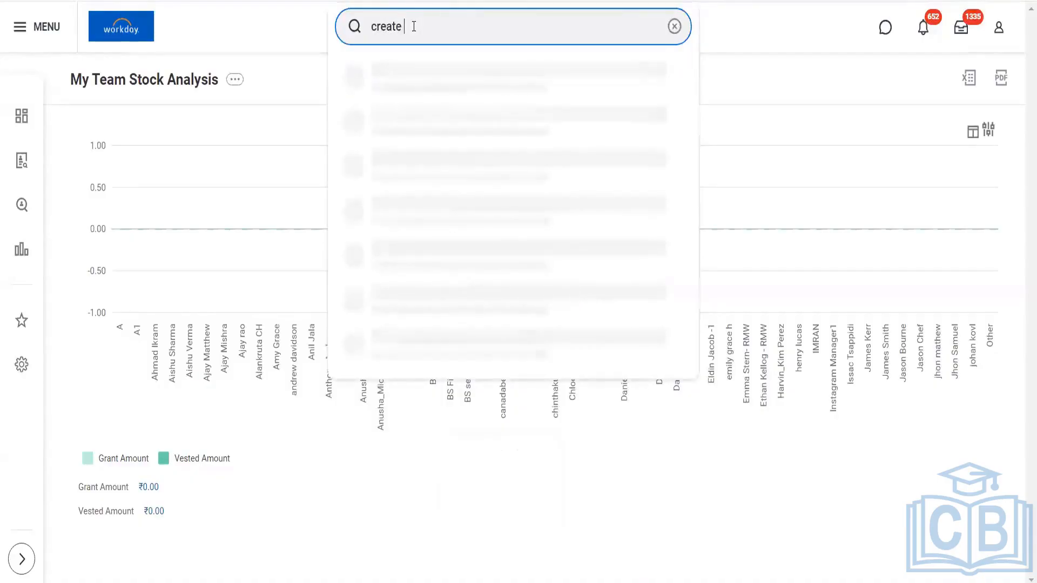
pyautogui.write(' custom report')
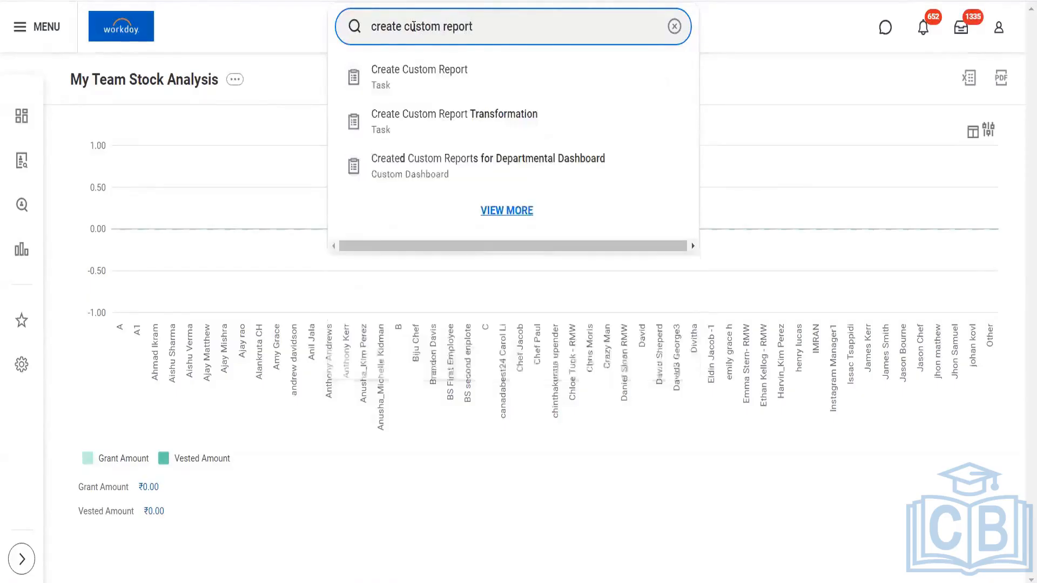
pyautogui.click(424, 75)
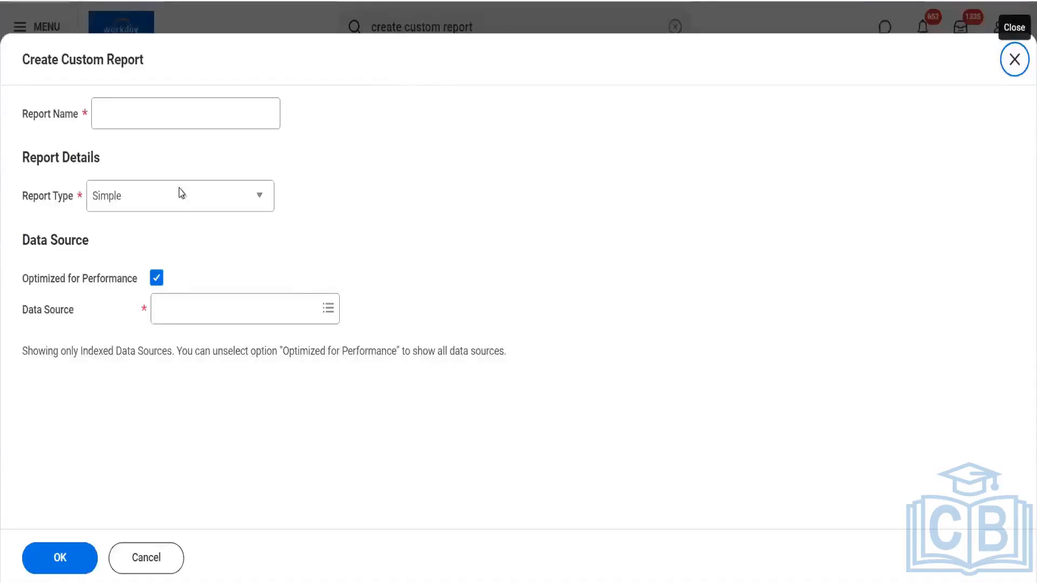
# - Turn off Optimized for Performance, name the report with a first name plus "Test Report", and set its type to Advanced
pyautogui.click(160, 288)
pyautogui.click(149, 114)
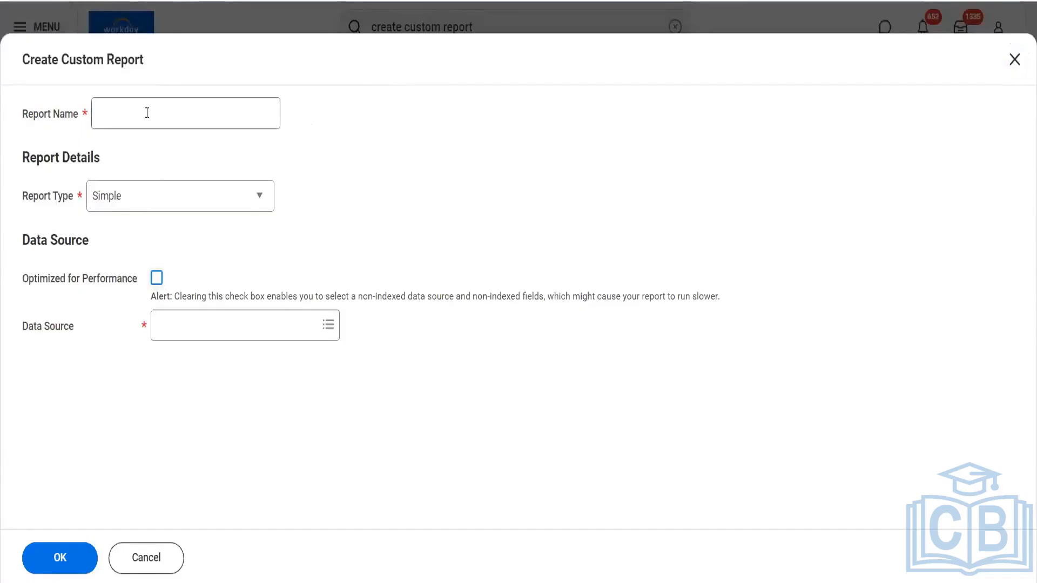
pyautogui.write('Raj')
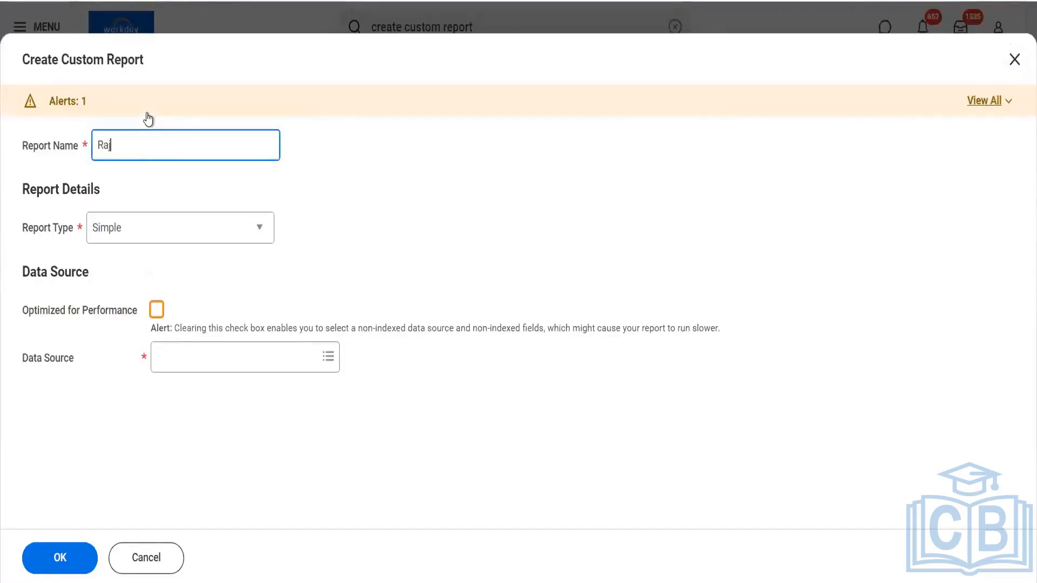
pyautogui.write(' Test Report')
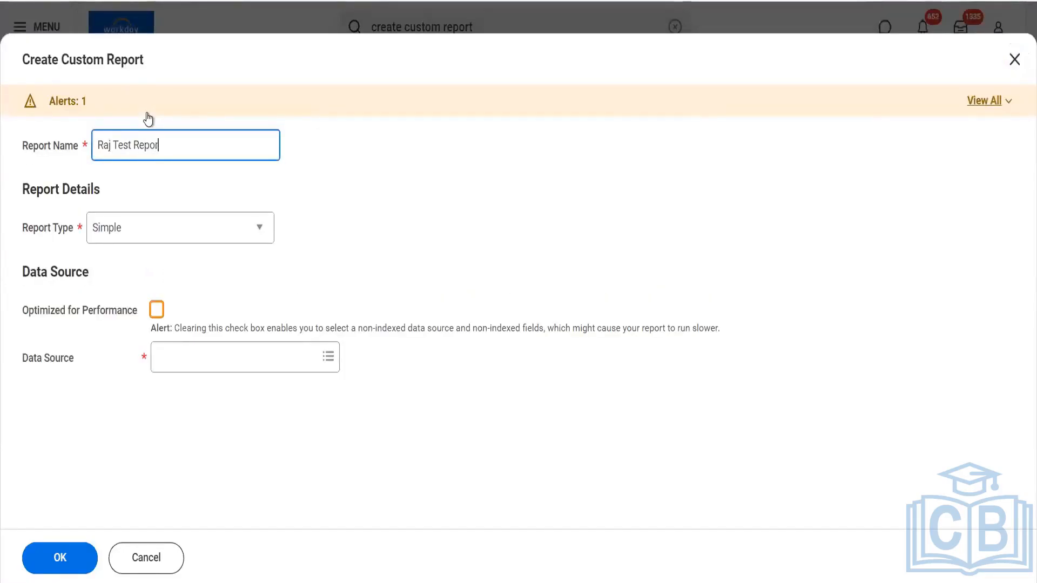
pyautogui.click(139, 236)
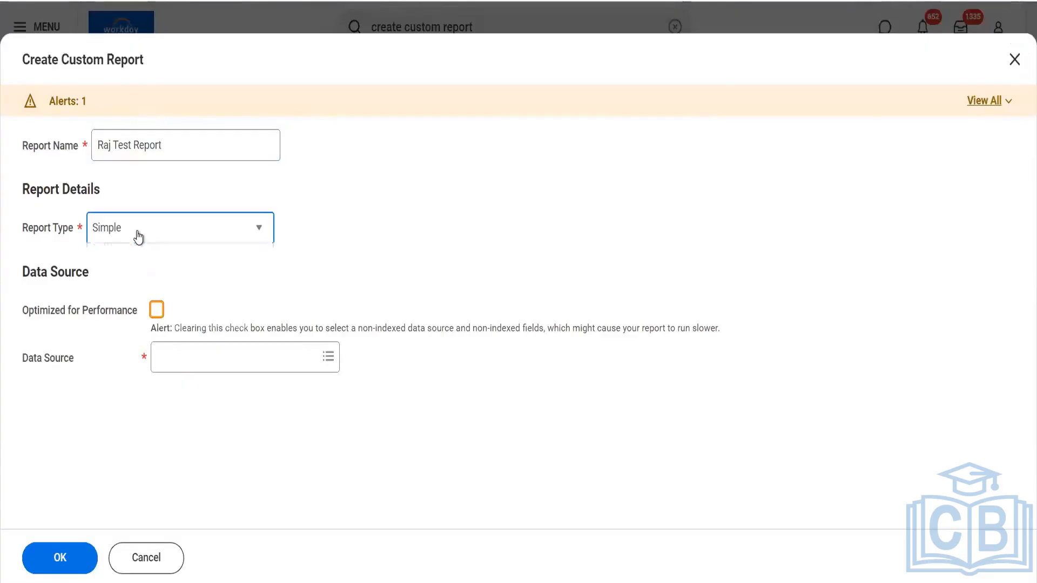
pyautogui.click(137, 280)
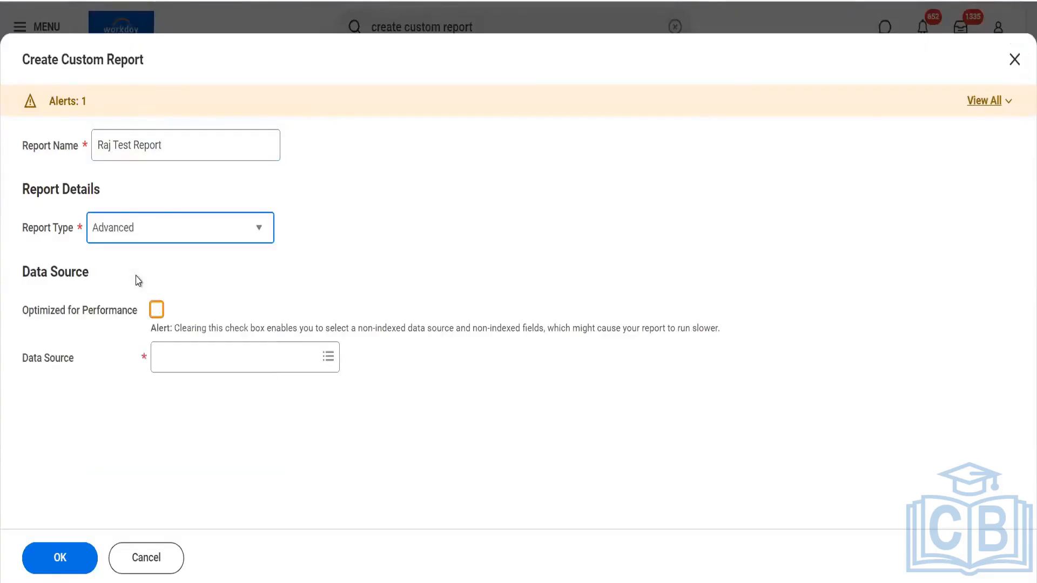
pyautogui.click(157, 308)
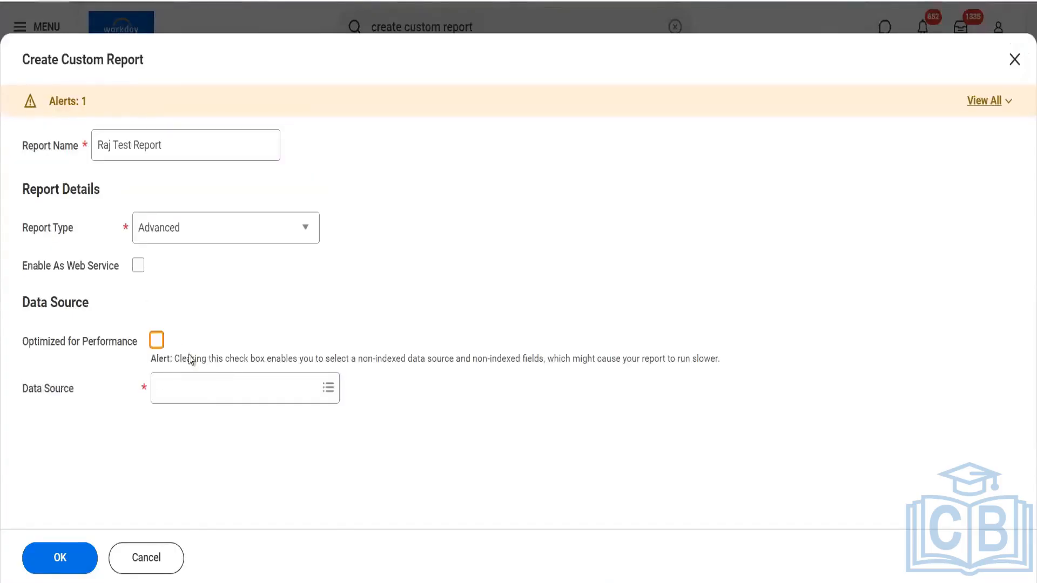
# - Search the data sources for "HCM", choose Workers for HCM Reporting, and create the report
pyautogui.click(194, 389)
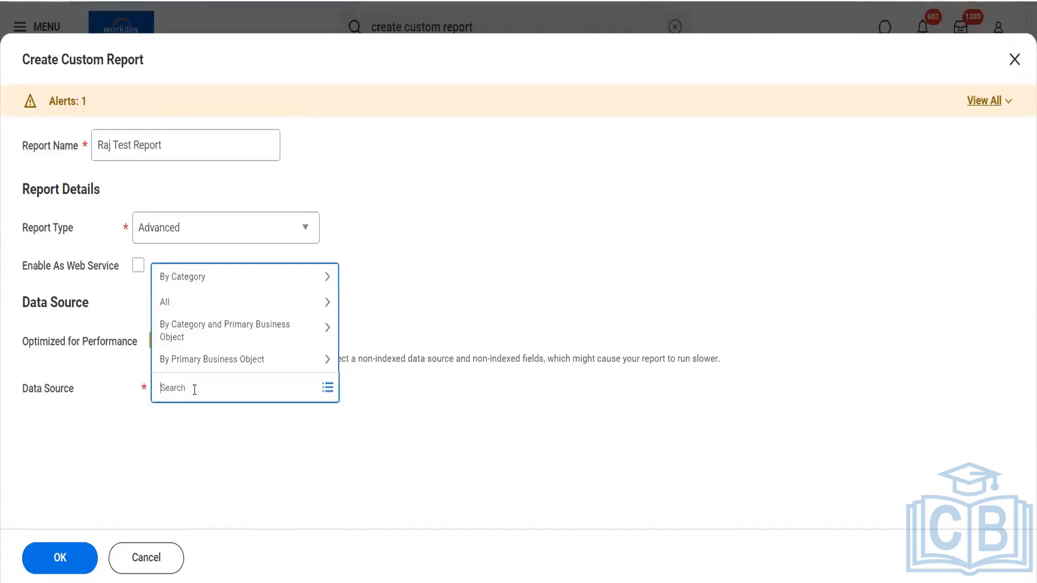
pyautogui.write('HCM')
pyautogui.press('Return')
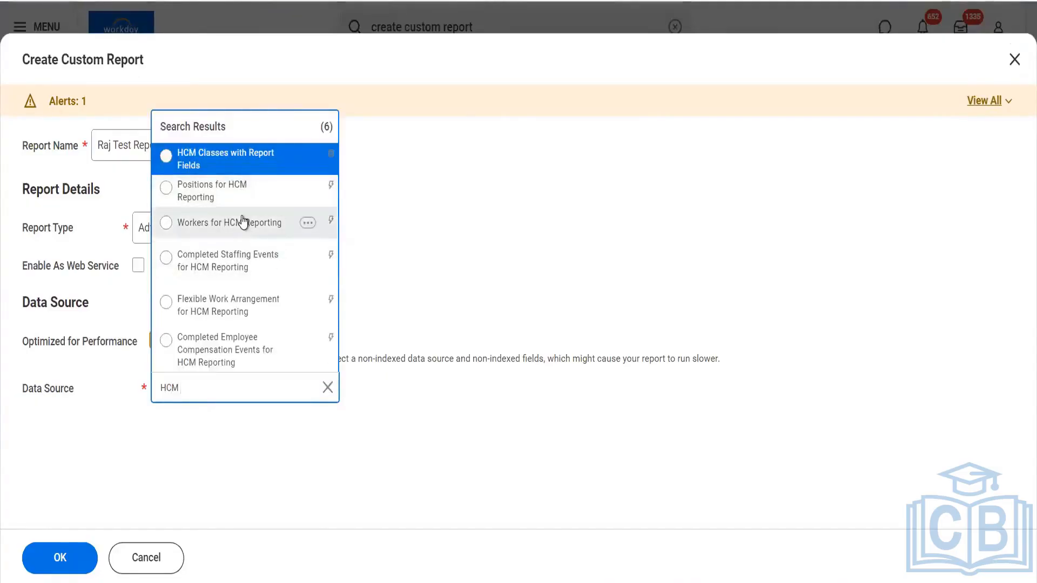
pyautogui.click(242, 221)
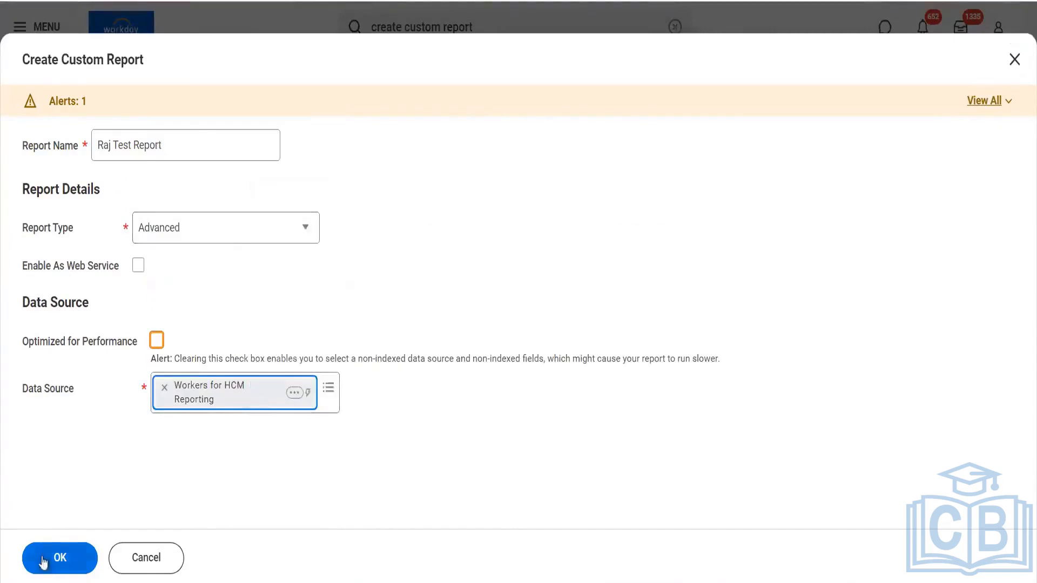
pyautogui.click(52, 571)
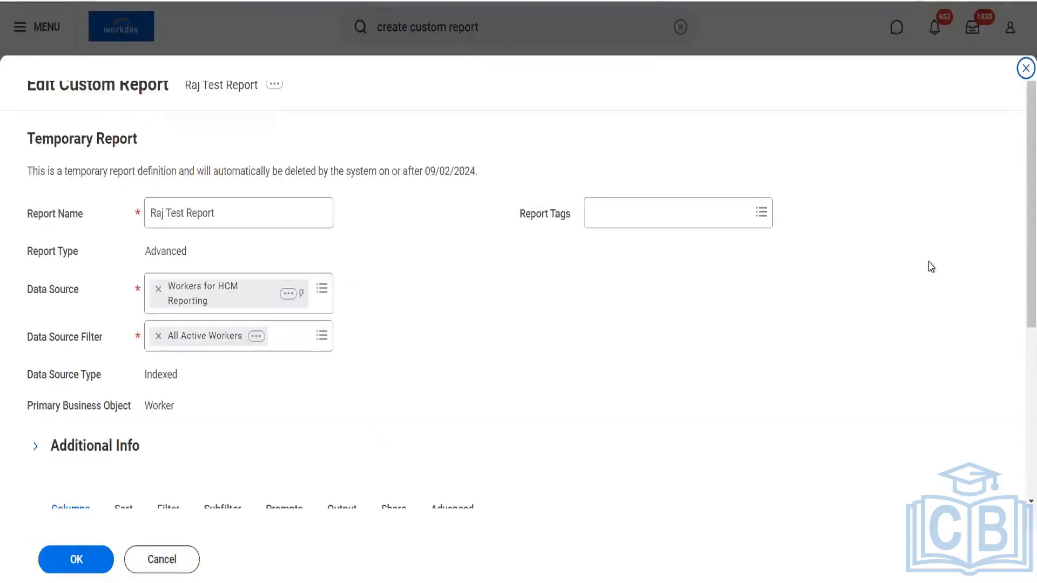
# - Search for "worker" in the first column row and choose the self-referencing Worker instance as its field
pyautogui.moveTo(1018, 262); pyautogui.dragTo(1018, 335)
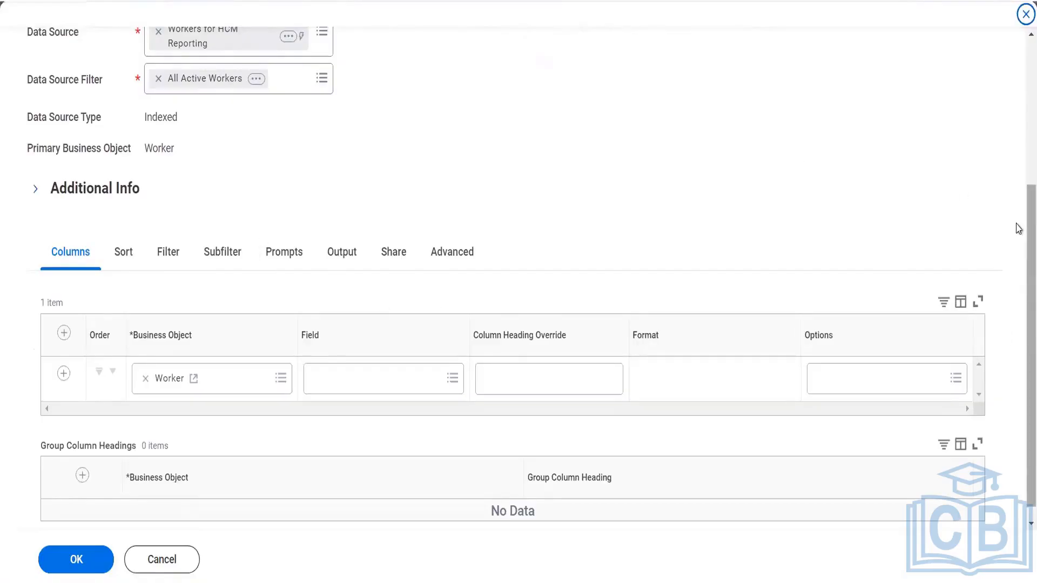
pyautogui.scroll(4, 1018, 219)
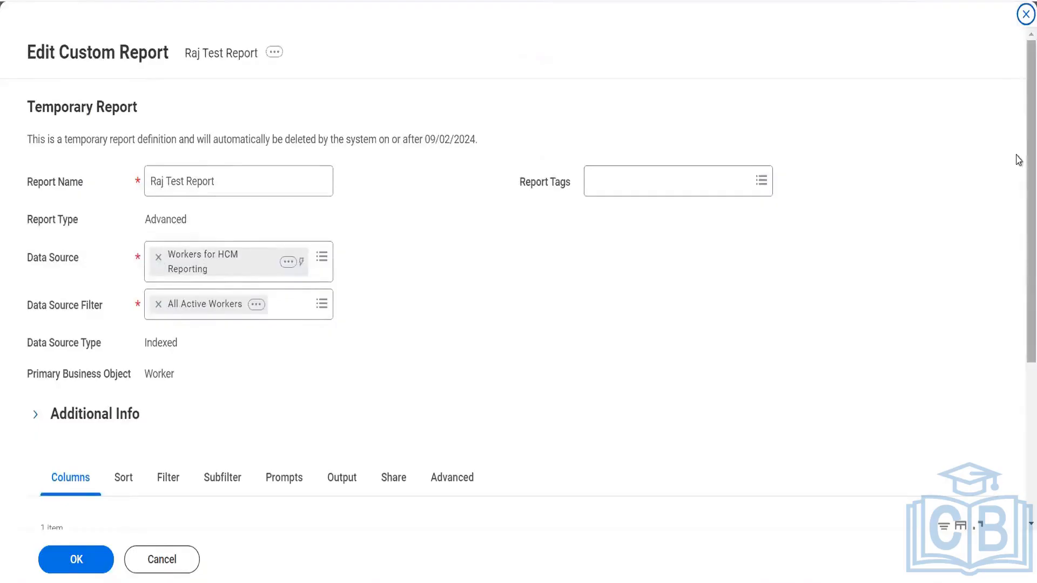
pyautogui.scroll(-1, 1019, 181)
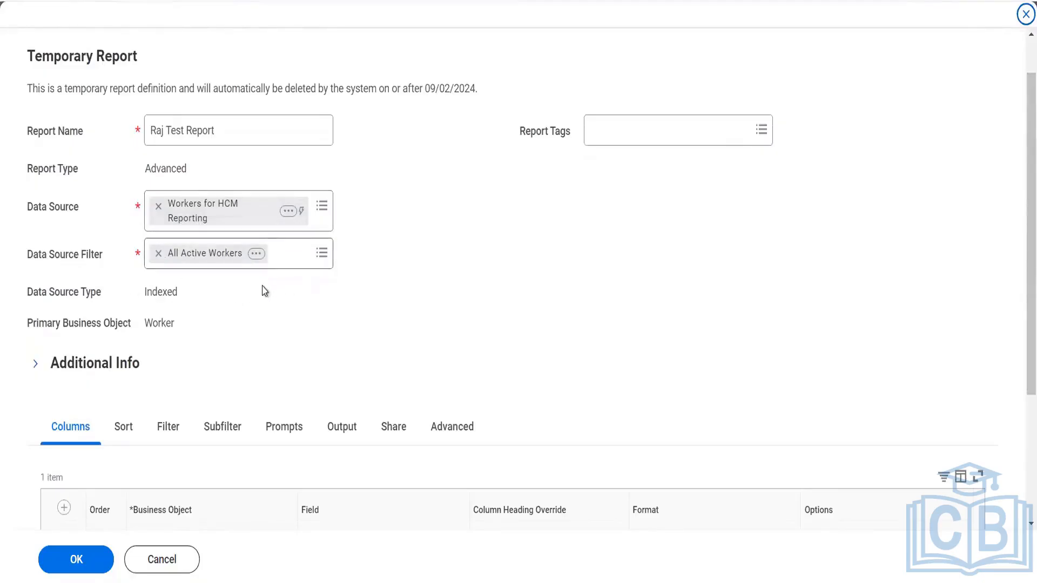
pyautogui.scroll(-4, 772, 324)
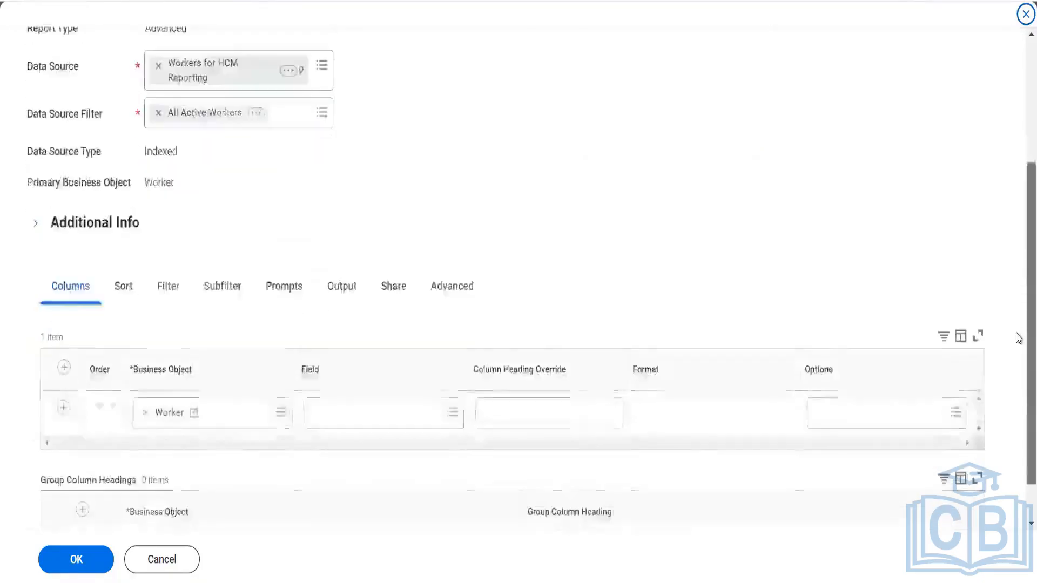
pyautogui.click(388, 363)
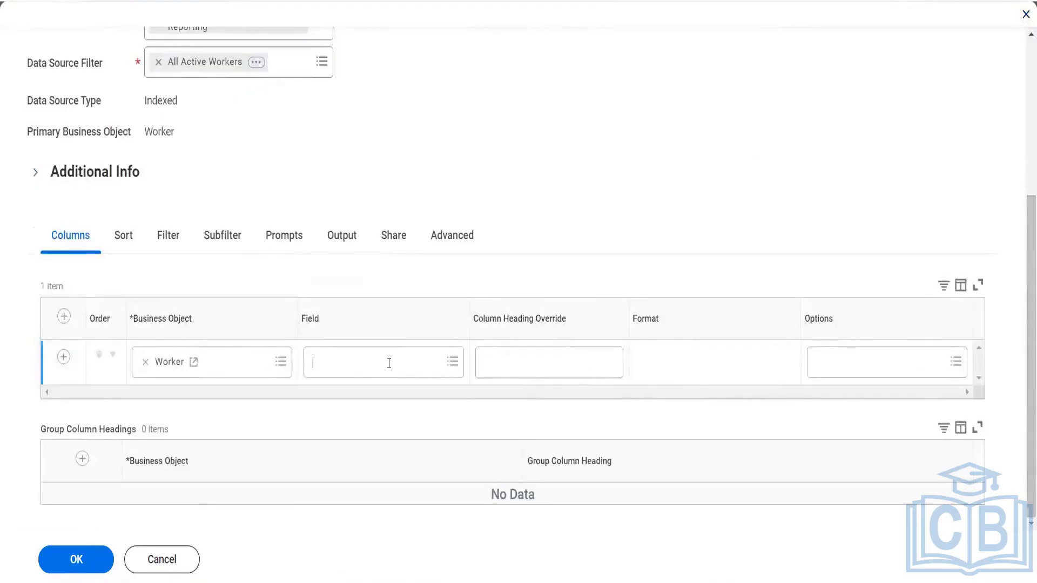
pyautogui.write('worker')
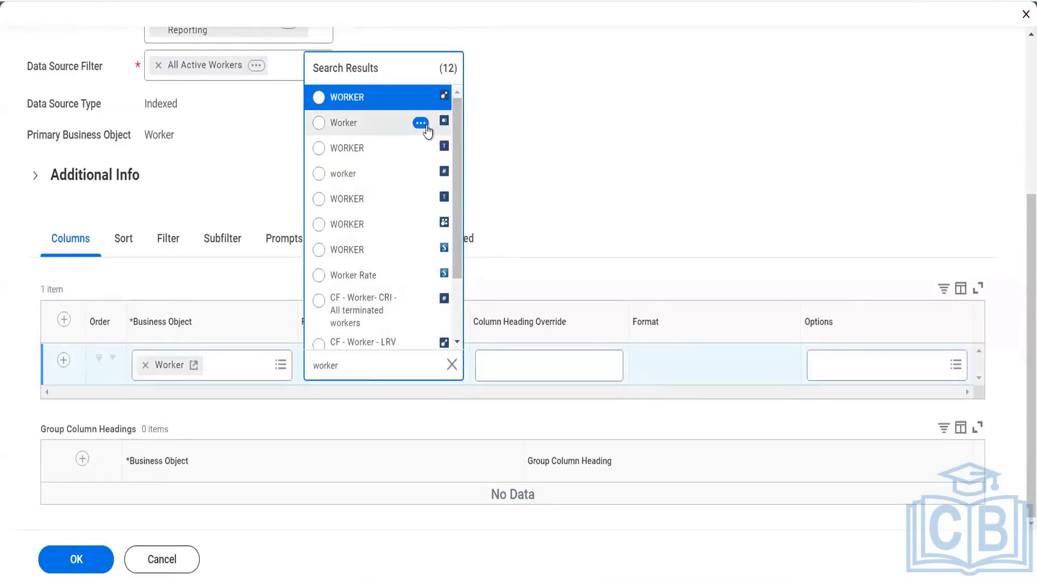
pyautogui.click(421, 124)
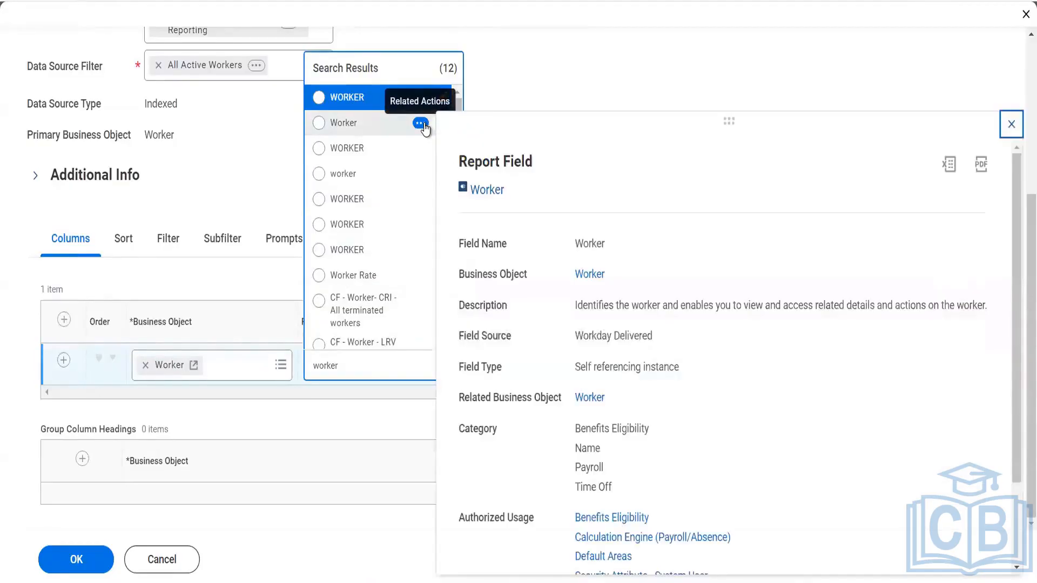
pyautogui.click(392, 123)
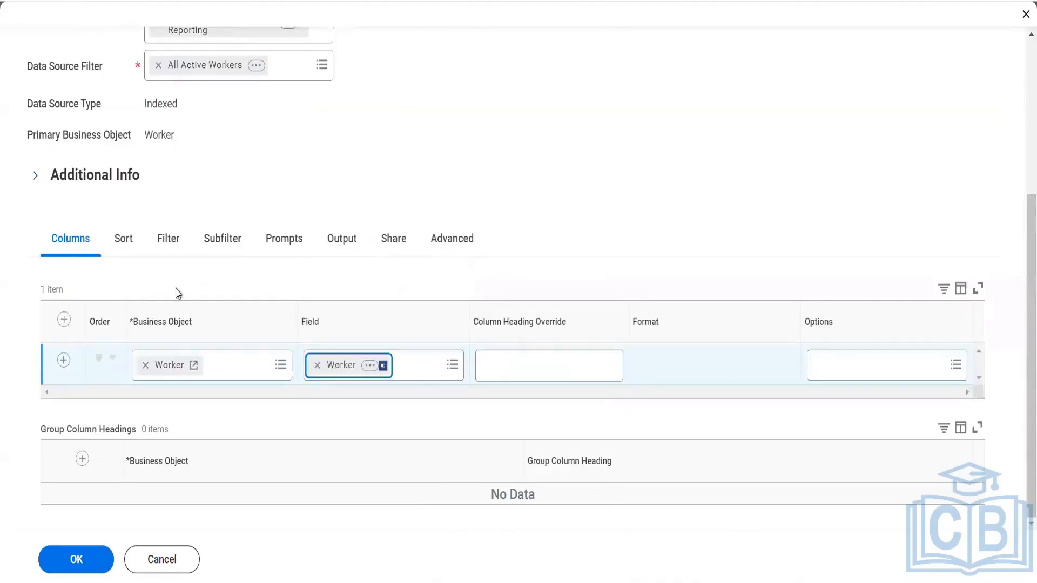
# - Add a second Worker column, search its fields for "stock", and choose Total Stock Amount Granted
pyautogui.click(63, 362)
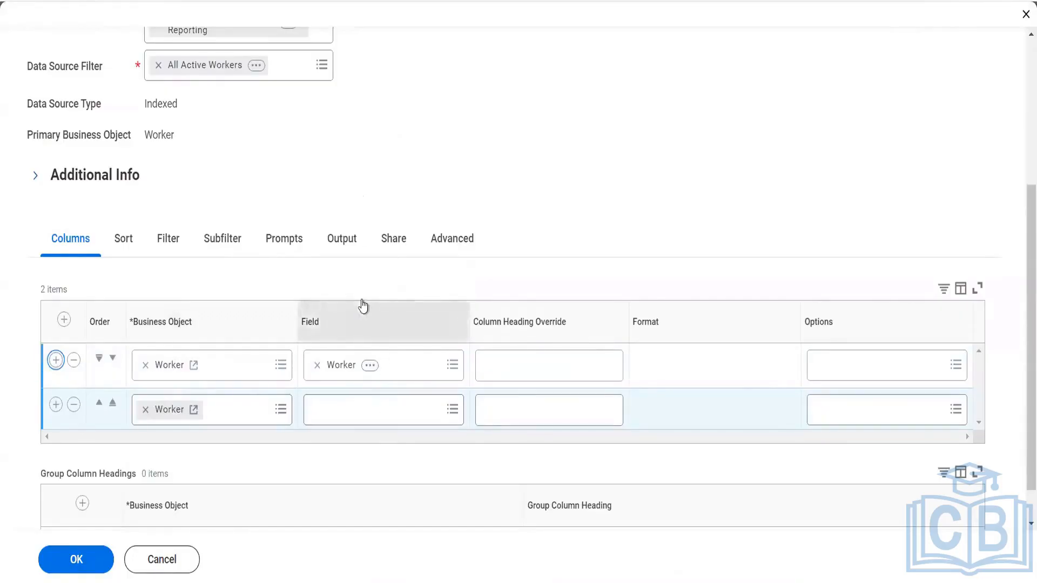
pyautogui.click(380, 412)
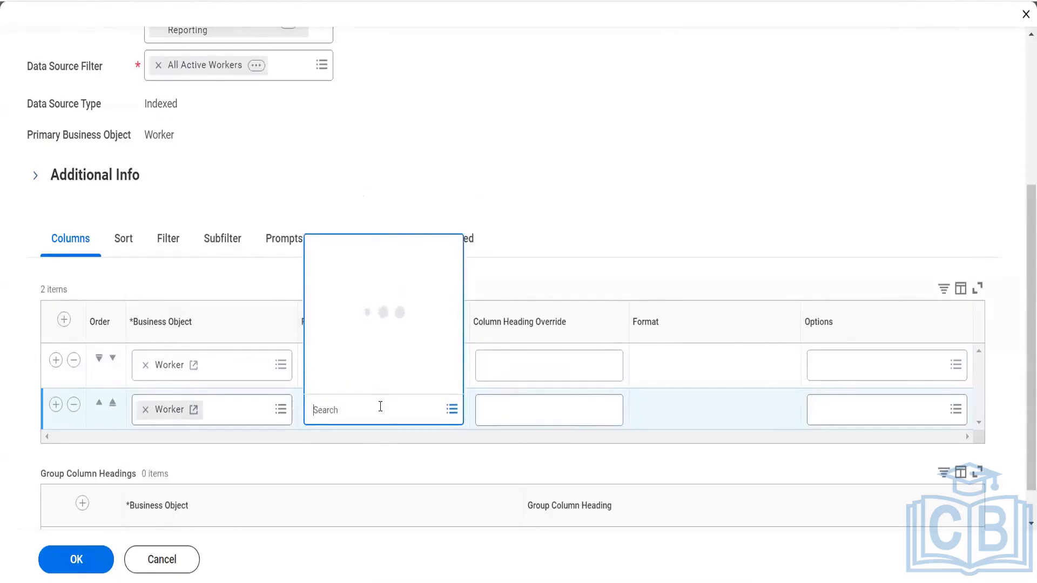
pyautogui.write('stock')
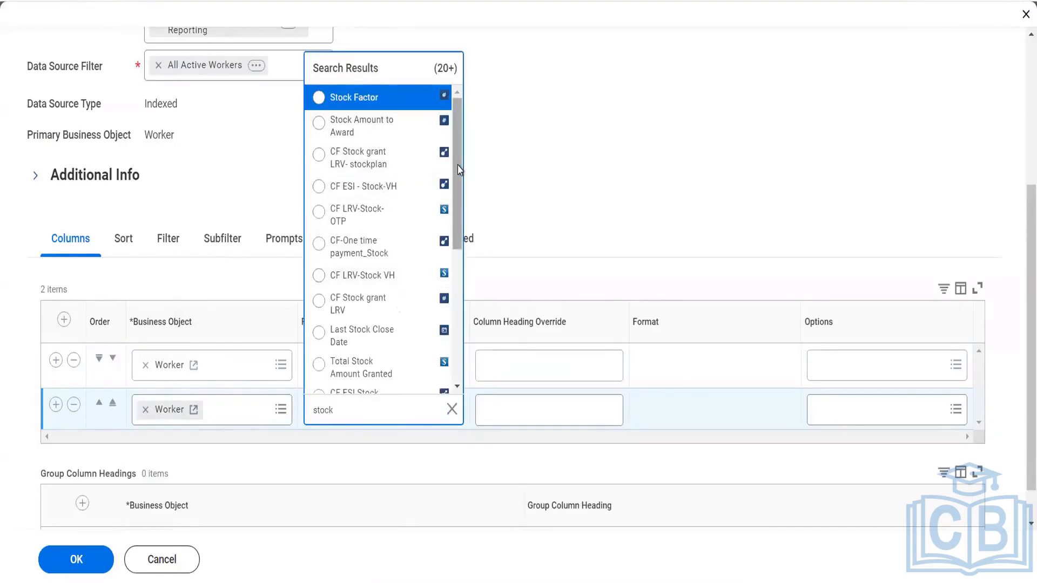
pyautogui.moveTo(459, 170); pyautogui.dragTo(455, 219)
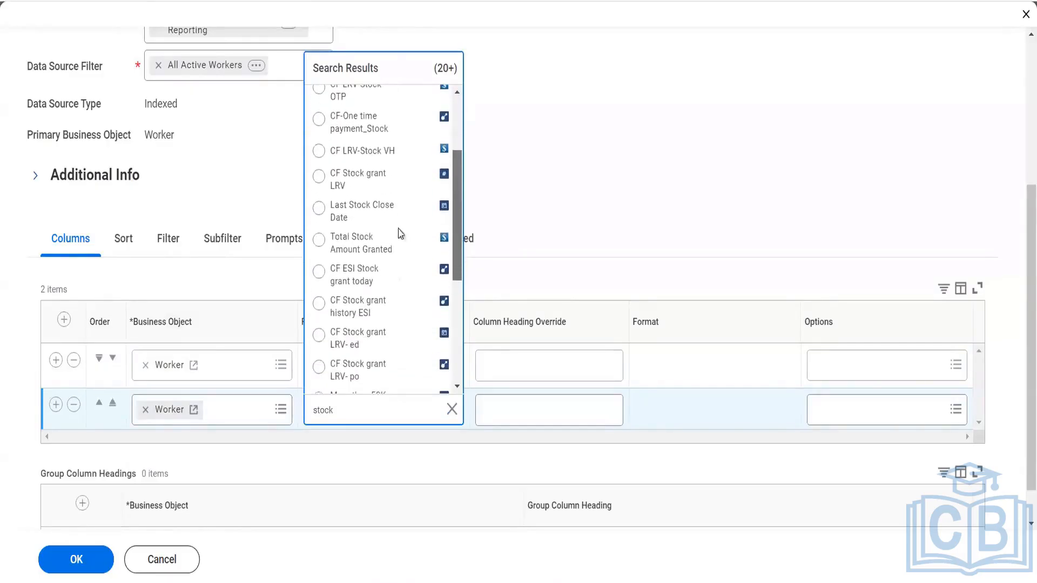
pyautogui.click(347, 242)
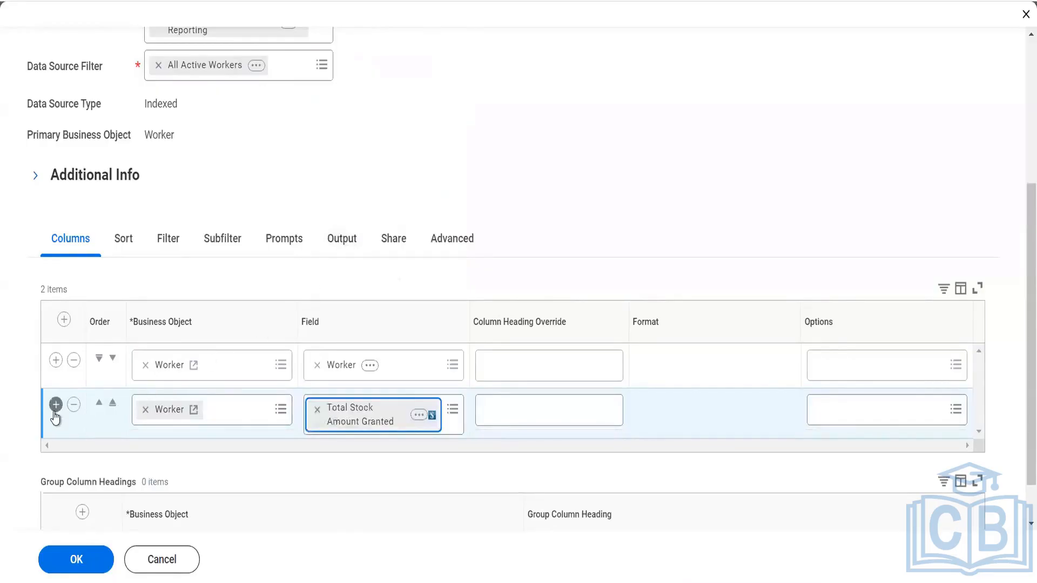
# - In a third Worker column, search the fields for "stock vested" and choose Total Number of Stock Options Vested
pyautogui.click(349, 453)
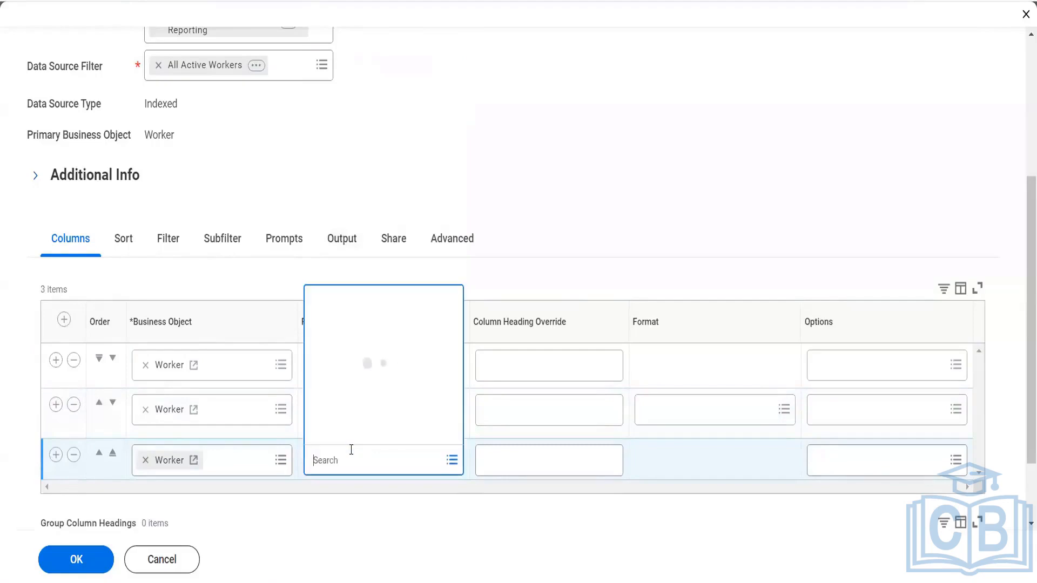
pyautogui.write('stock veste')
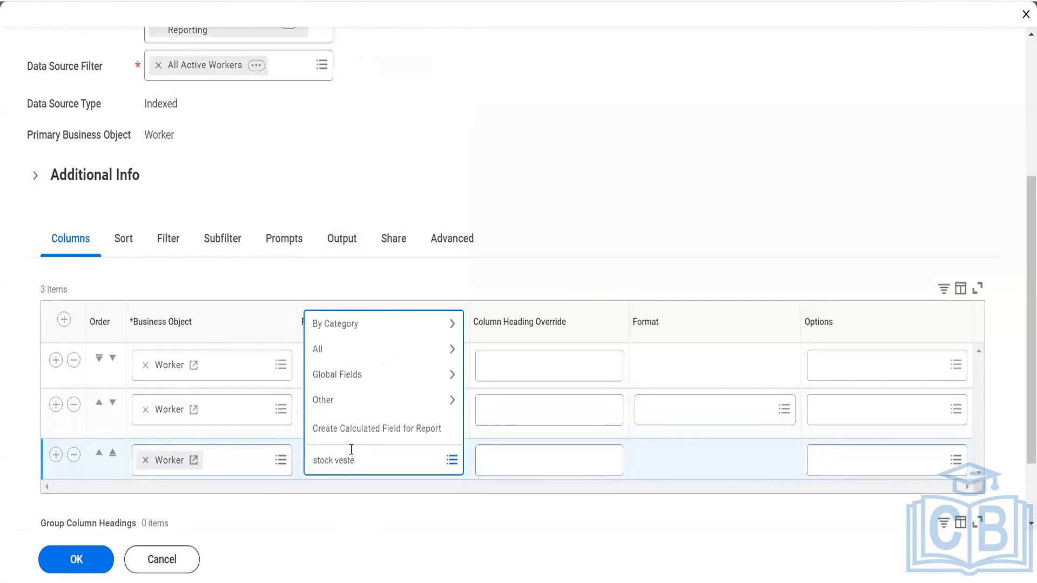
pyautogui.write('d')
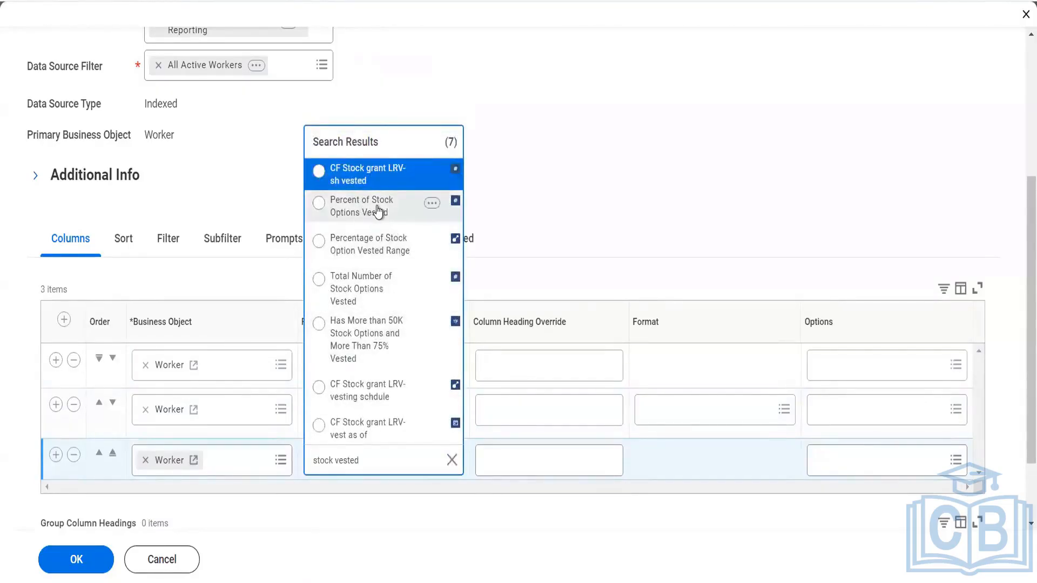
pyautogui.click(399, 296)
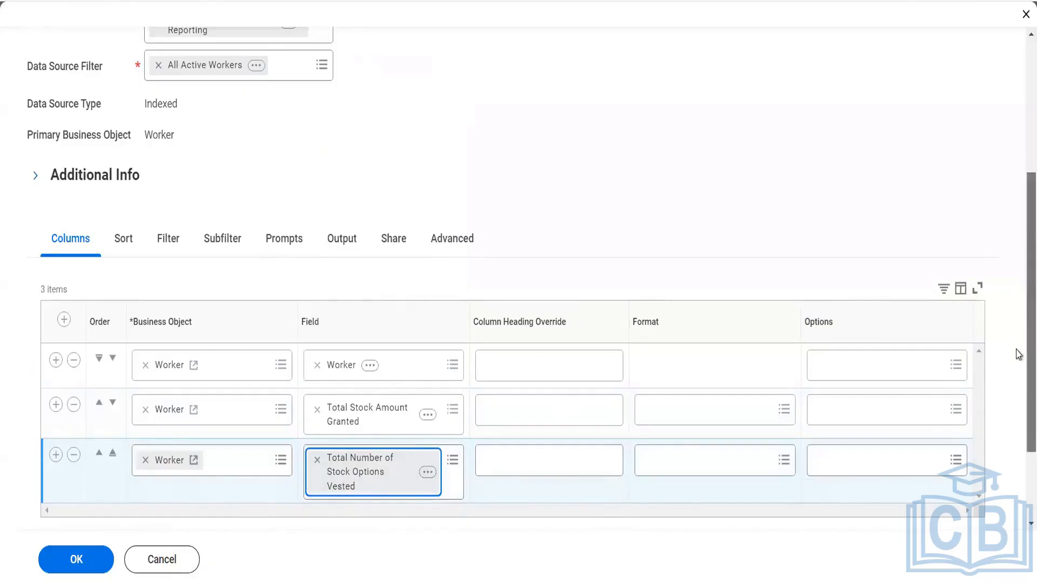
# - Add a fourth Worker column and open Create Calculated Field for Report for its field
pyautogui.scroll(-2, 1017, 355)
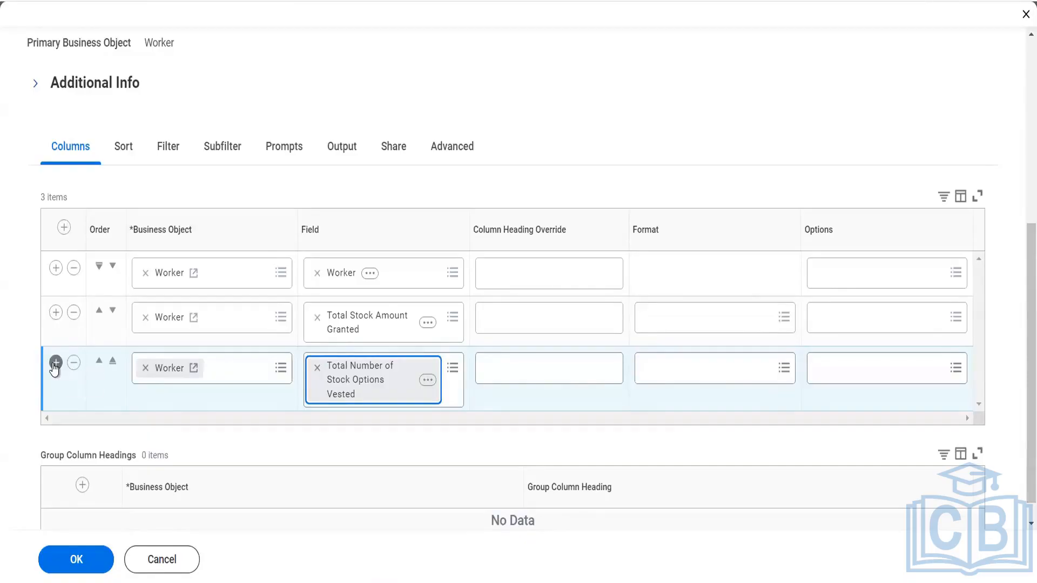
pyautogui.click(55, 362)
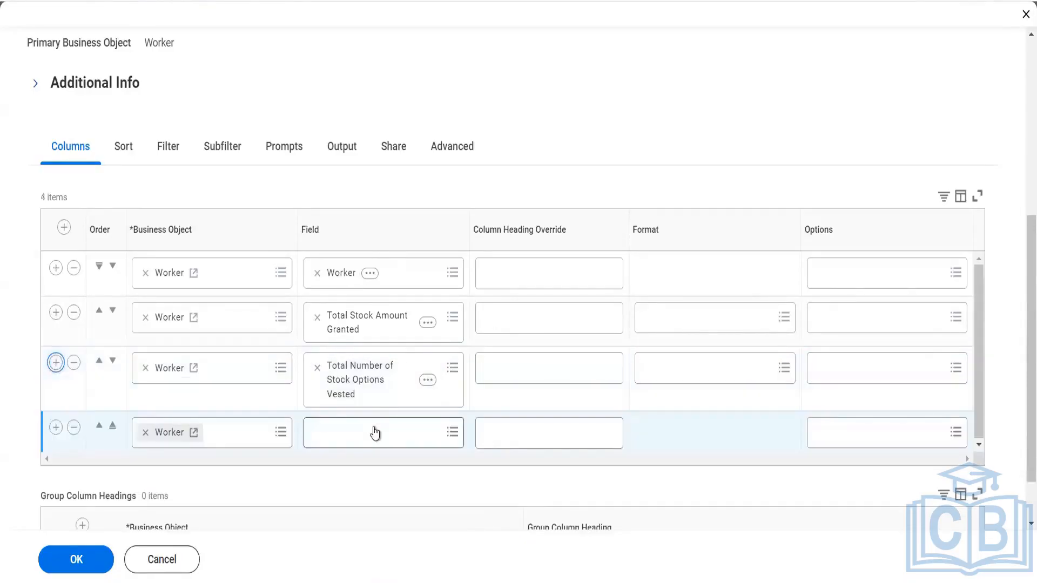
pyautogui.click(375, 432)
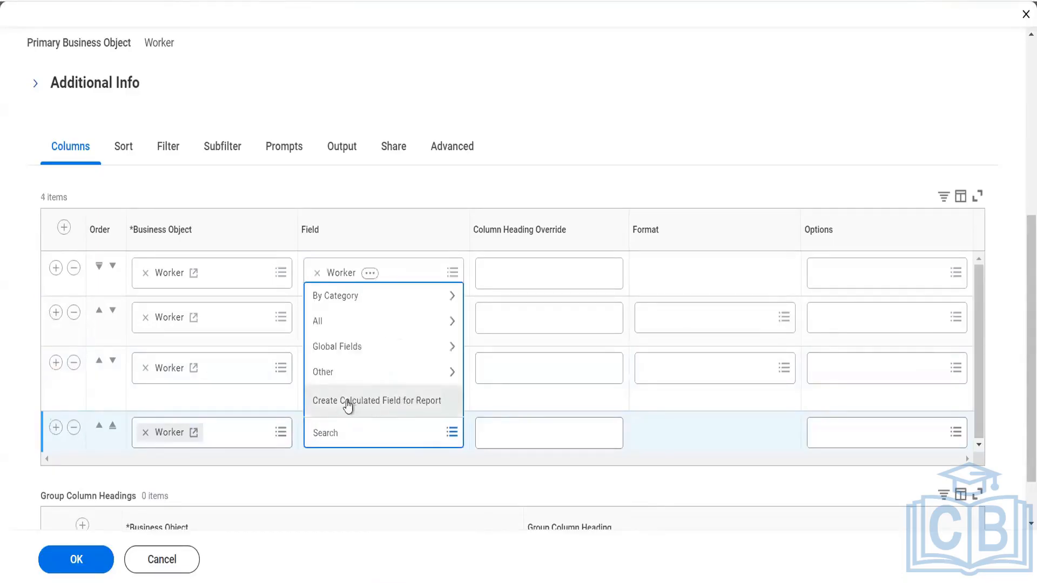
pyautogui.click(420, 412)
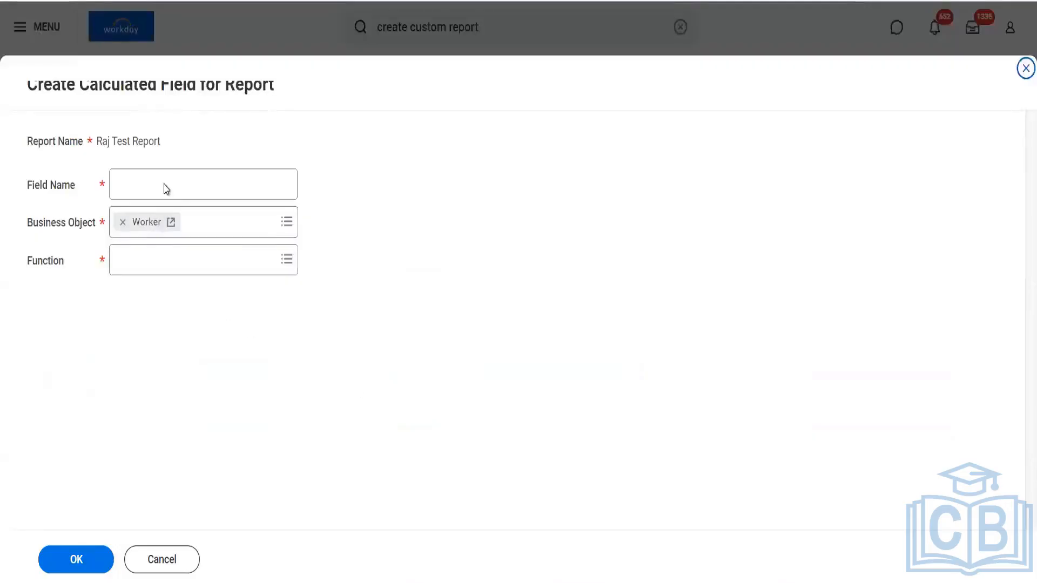
# - Look through the calculated field functions, choose Arithmetic Calculation, and discard the calculated field to return to the report definition
pyautogui.click(166, 189)
pyautogui.click(162, 260)
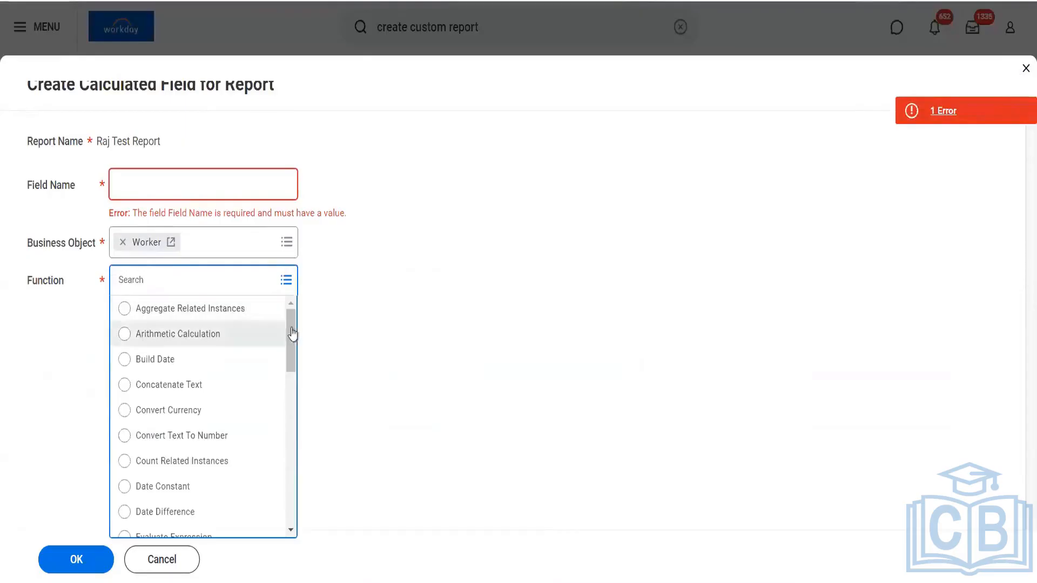
pyautogui.moveTo(294, 336); pyautogui.dragTo(293, 549)
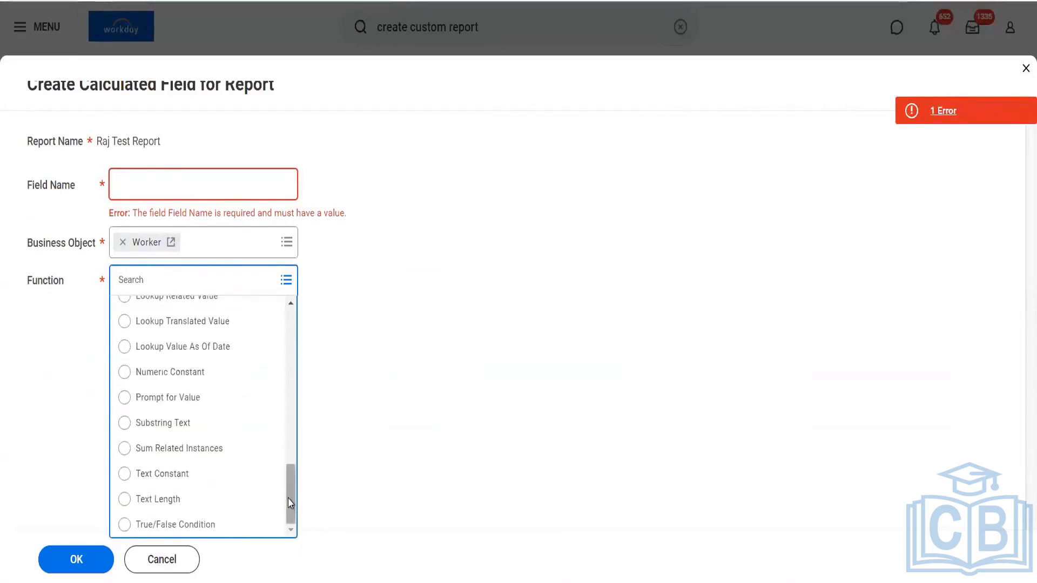
pyautogui.moveTo(290, 503); pyautogui.dragTo(269, 273)
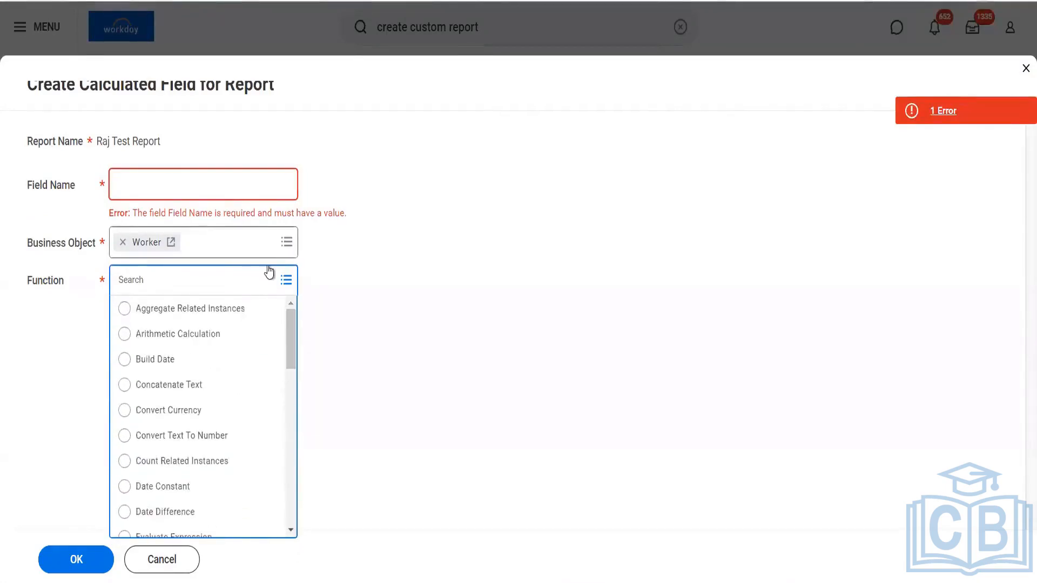
pyautogui.click(190, 335)
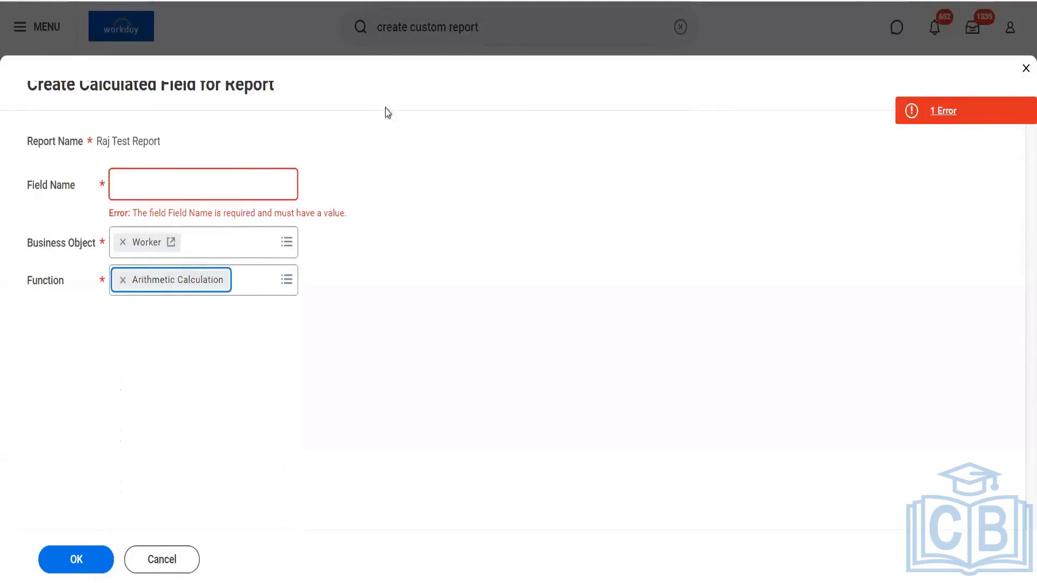
pyautogui.click(162, 561)
pyautogui.click(474, 327)
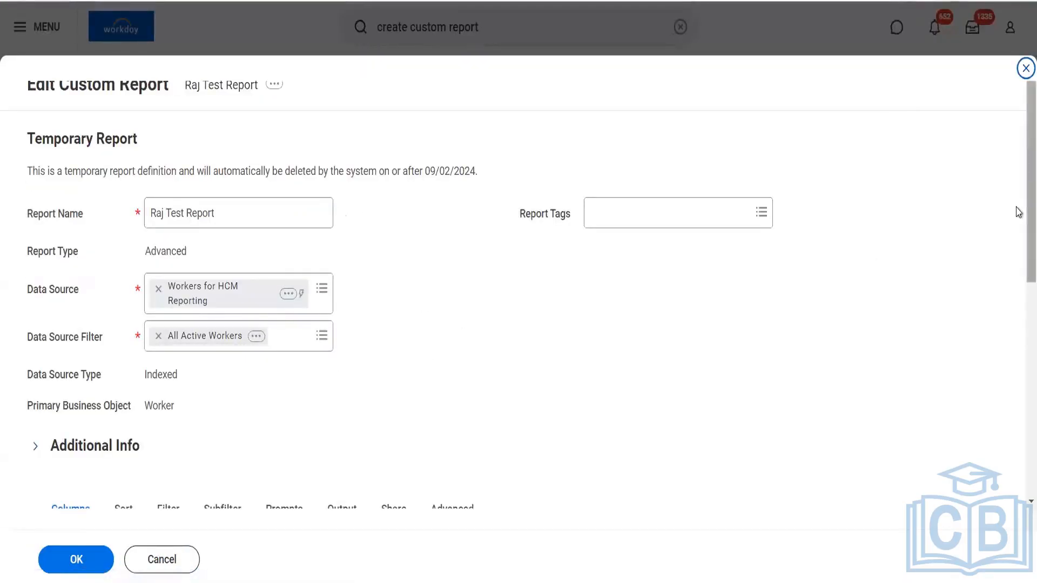
pyautogui.scroll(-5, 1018, 254)
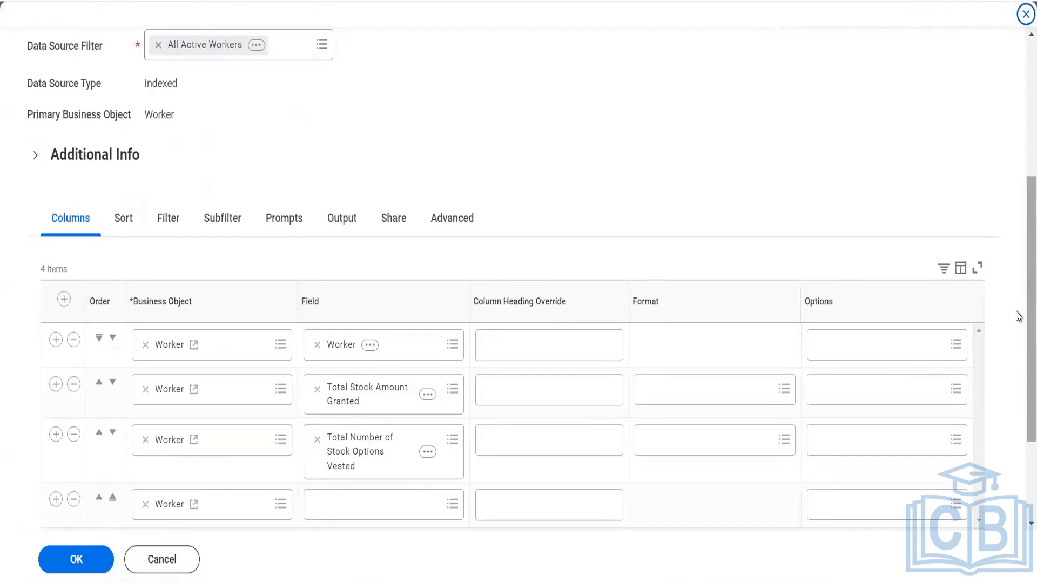
pyautogui.scroll(-2, 1018, 346)
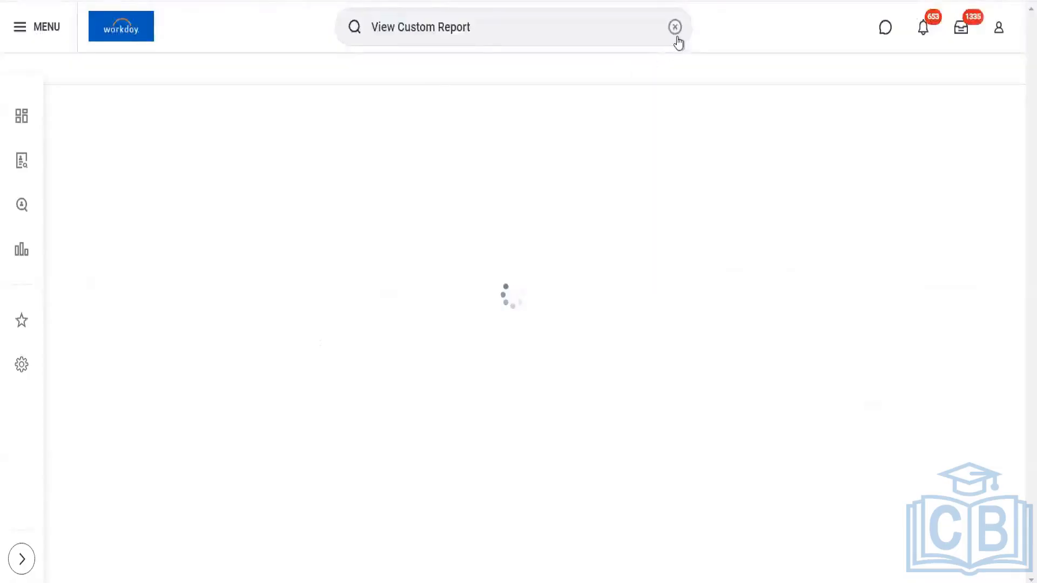
# - Rerun the recent search for View Custom Report
pyautogui.click(676, 29)
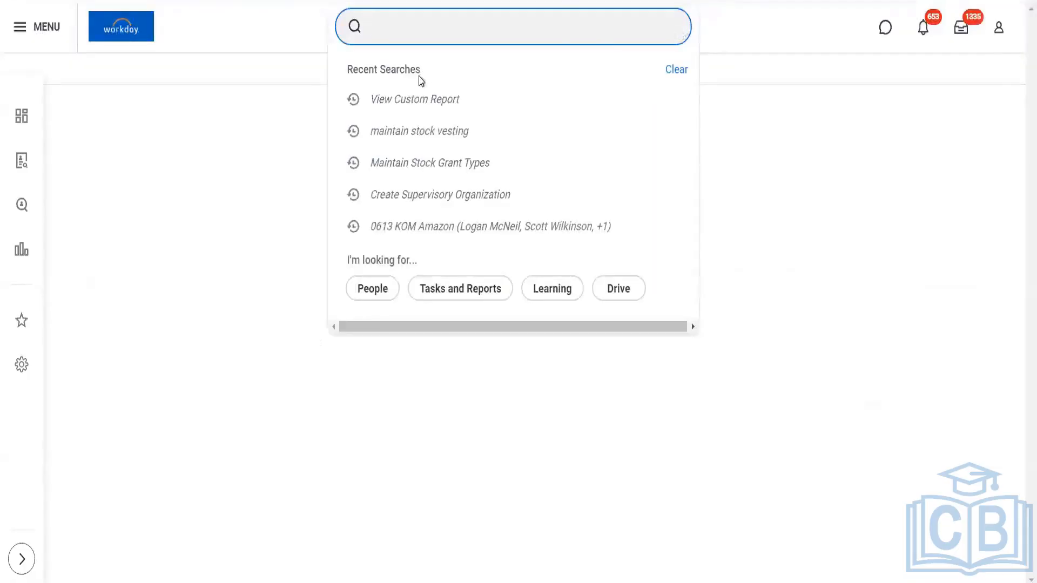
pyautogui.click(405, 98)
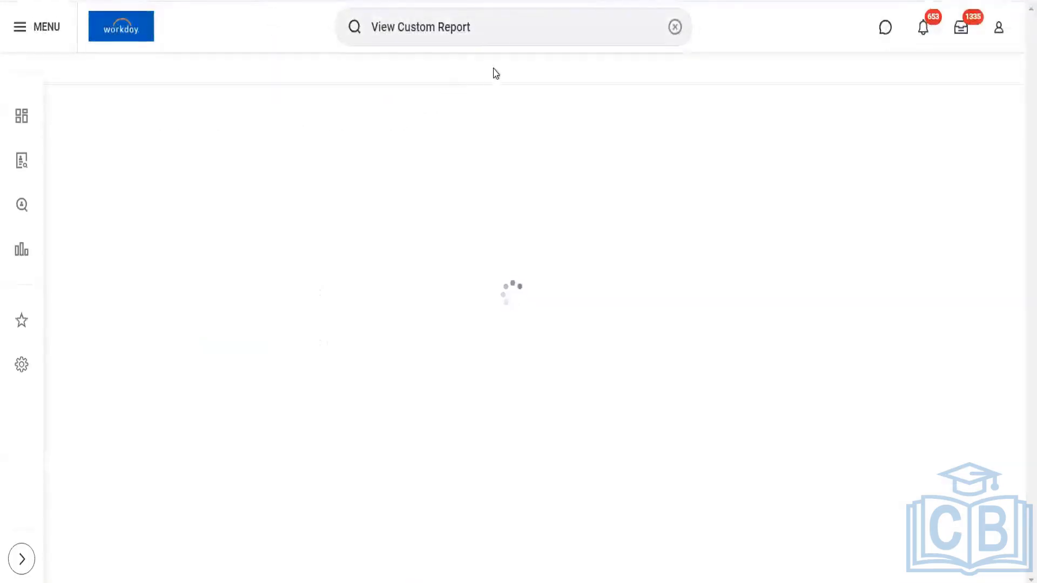
# - Search for "create cus report" and open the Create Custom Report task
pyautogui.click(674, 26)
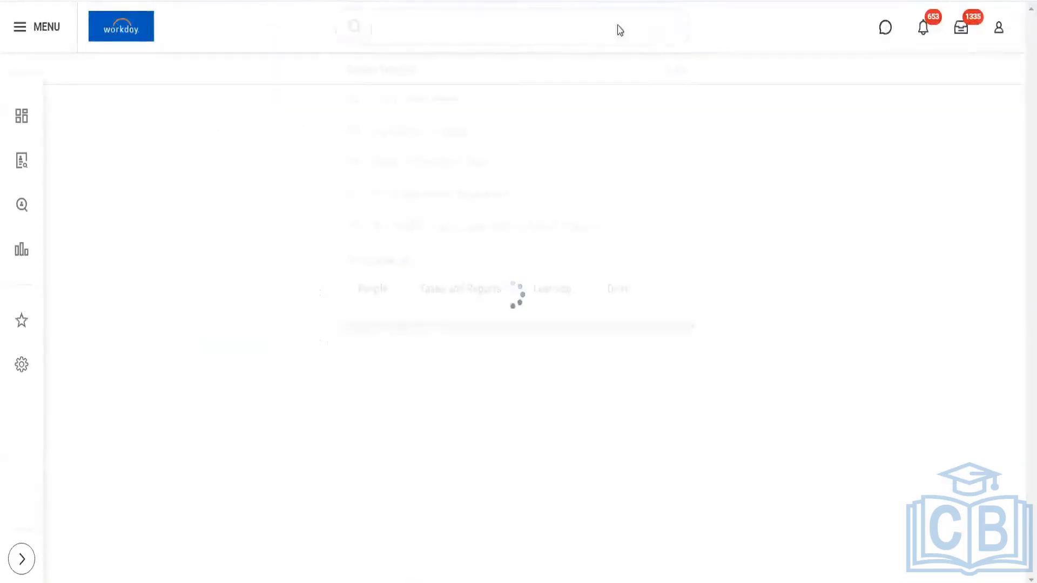
pyautogui.write('create ')
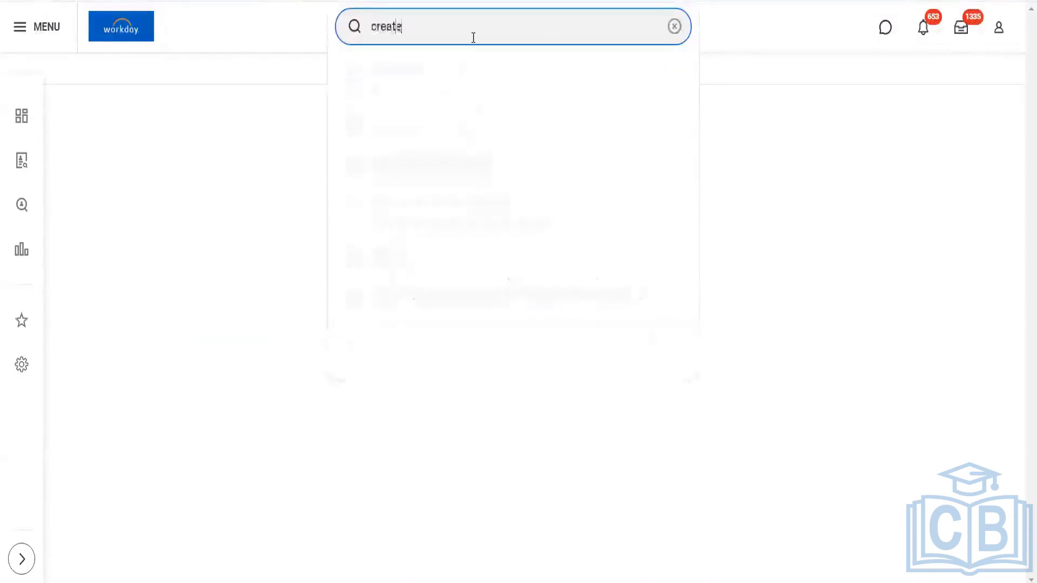
pyautogui.write('cus')
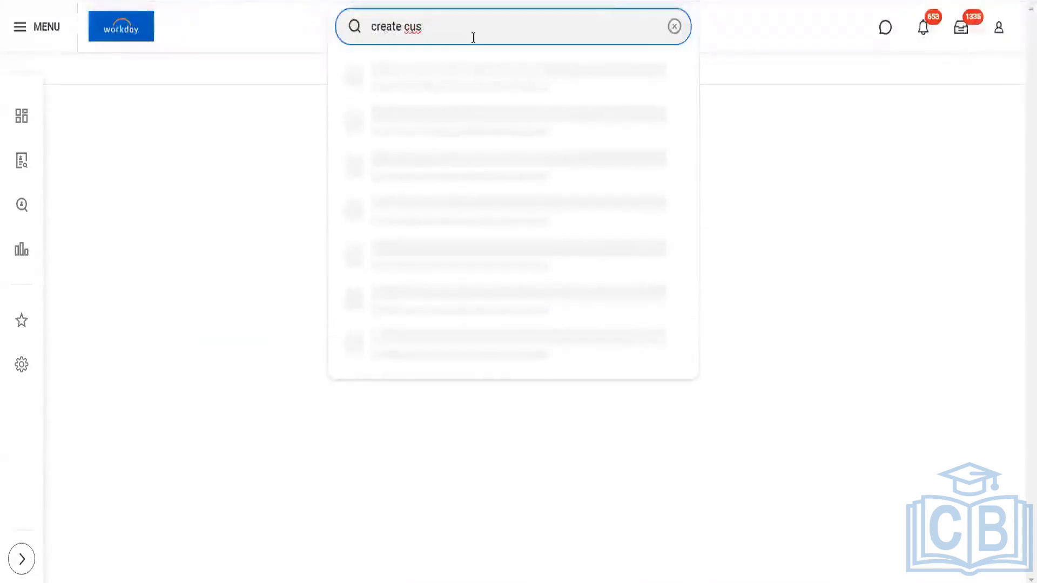
pyautogui.write(' re')
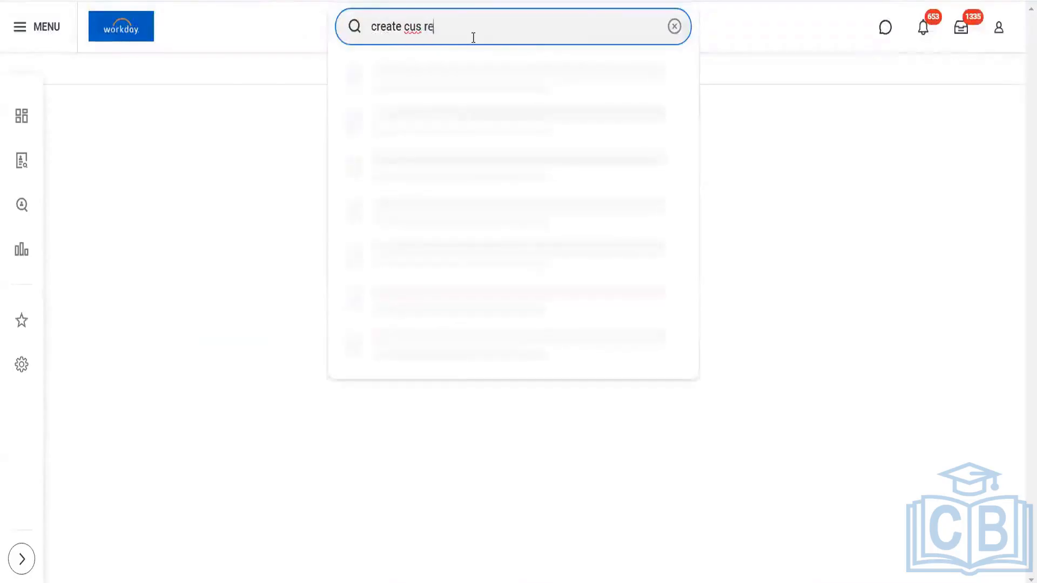
pyautogui.write('port')
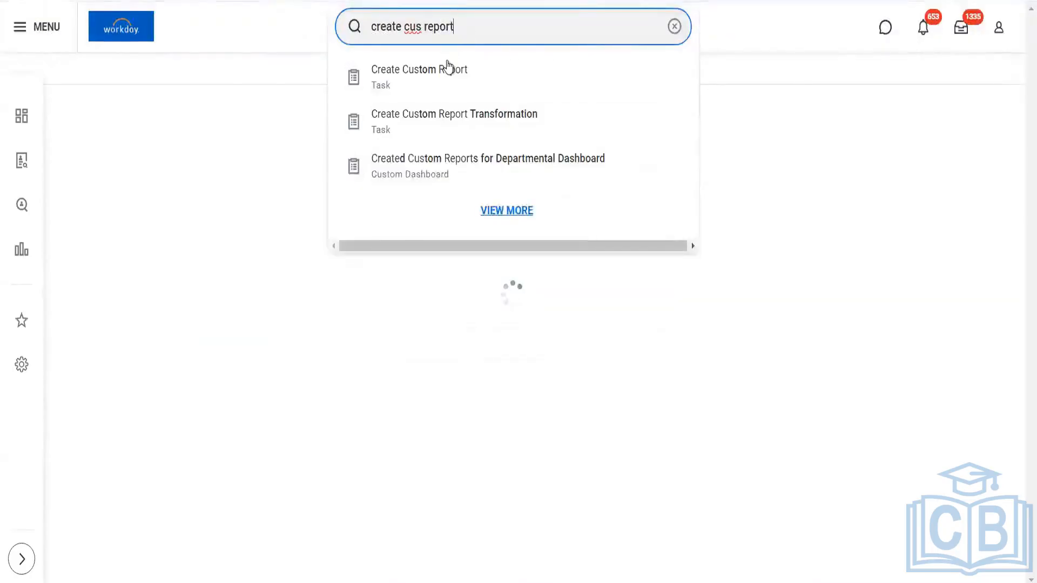
pyautogui.click(448, 67)
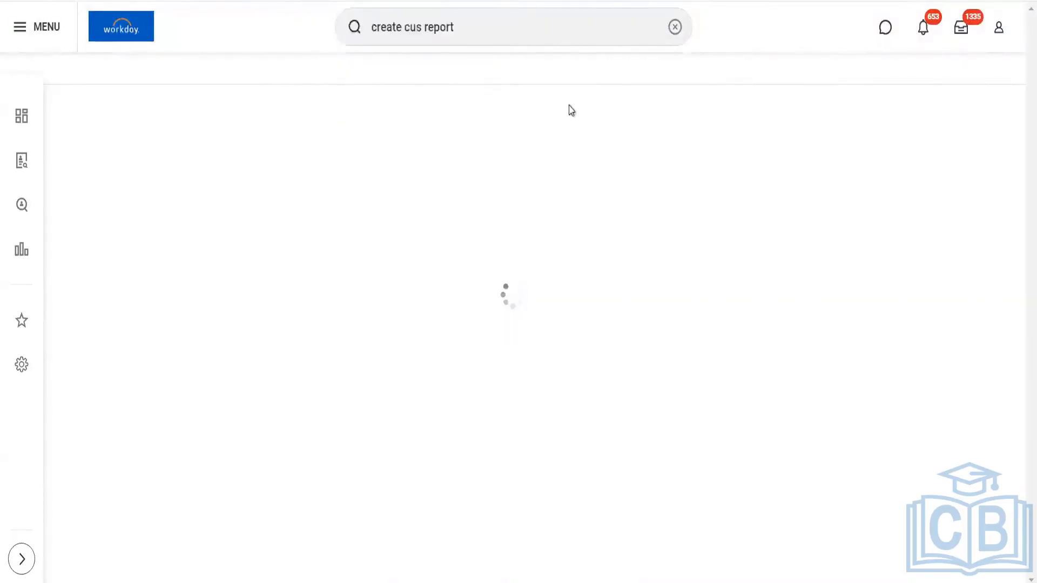
pyautogui.click(474, 33)
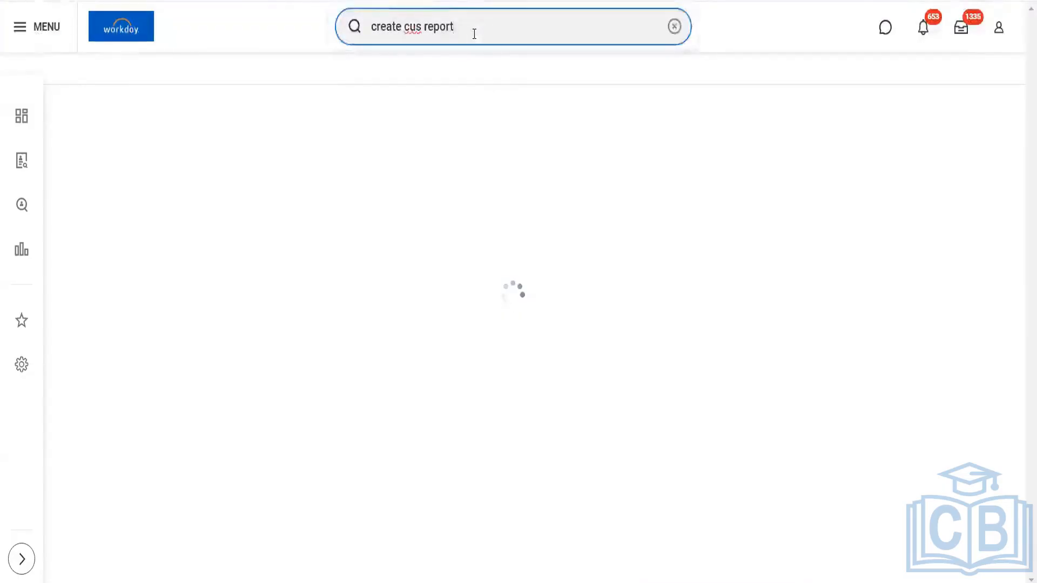
pyautogui.press('Return')
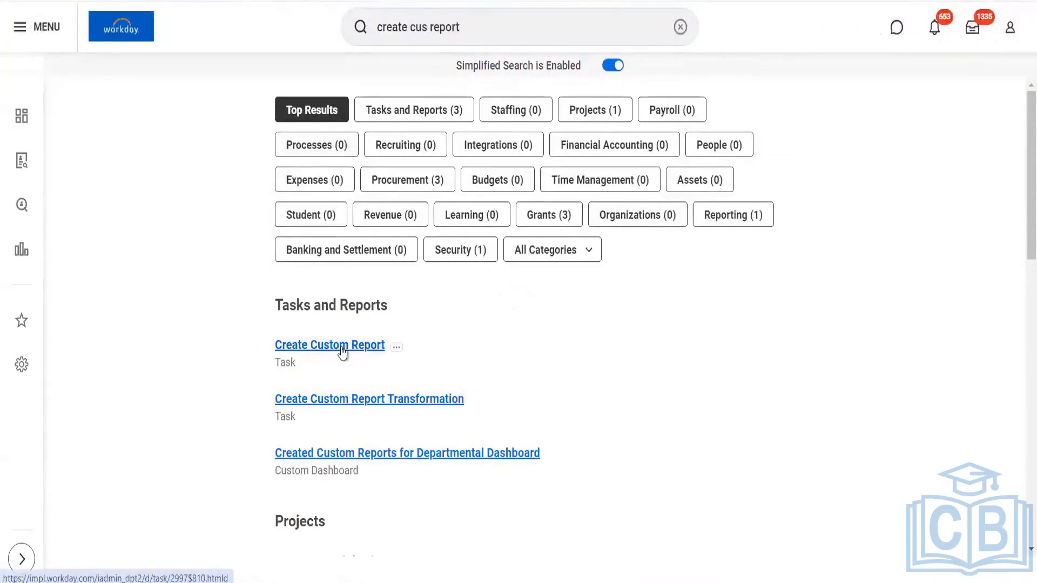
pyautogui.click(341, 345)
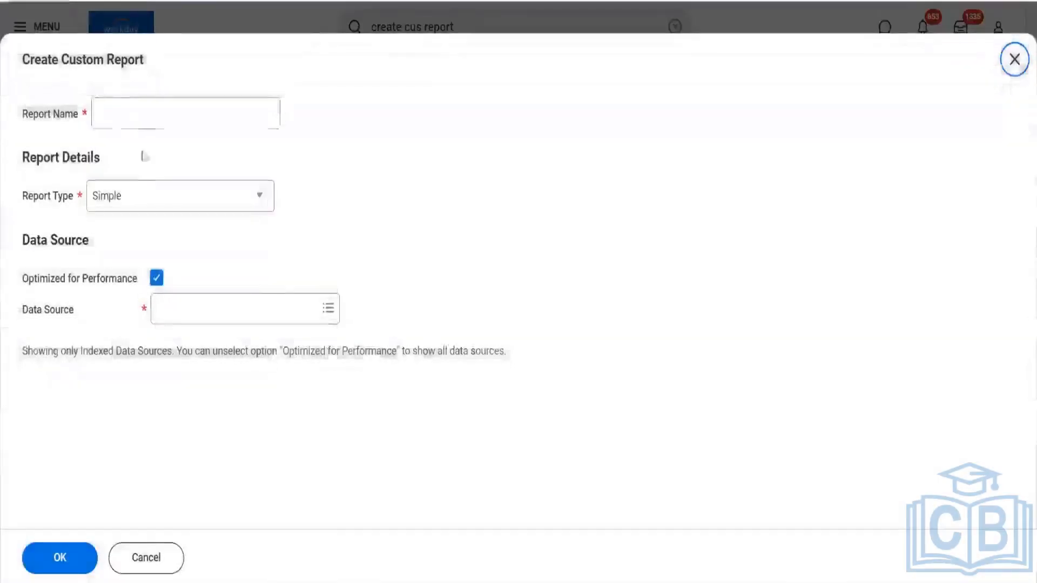
# - Look through the report types, set the new report's type to Composite, and cancel the report, discarding the changes
pyautogui.click(144, 203)
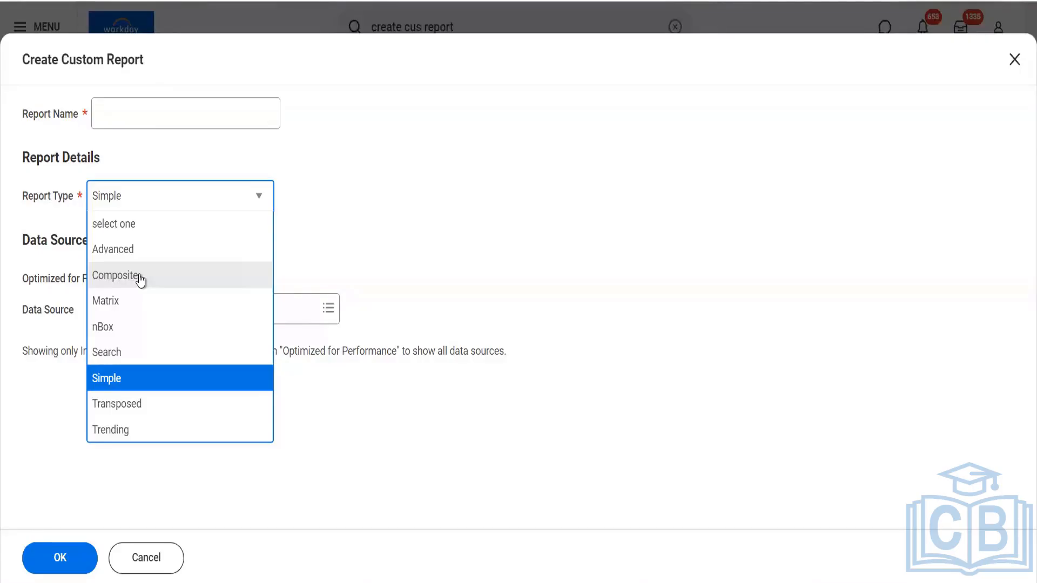
pyautogui.click(140, 280)
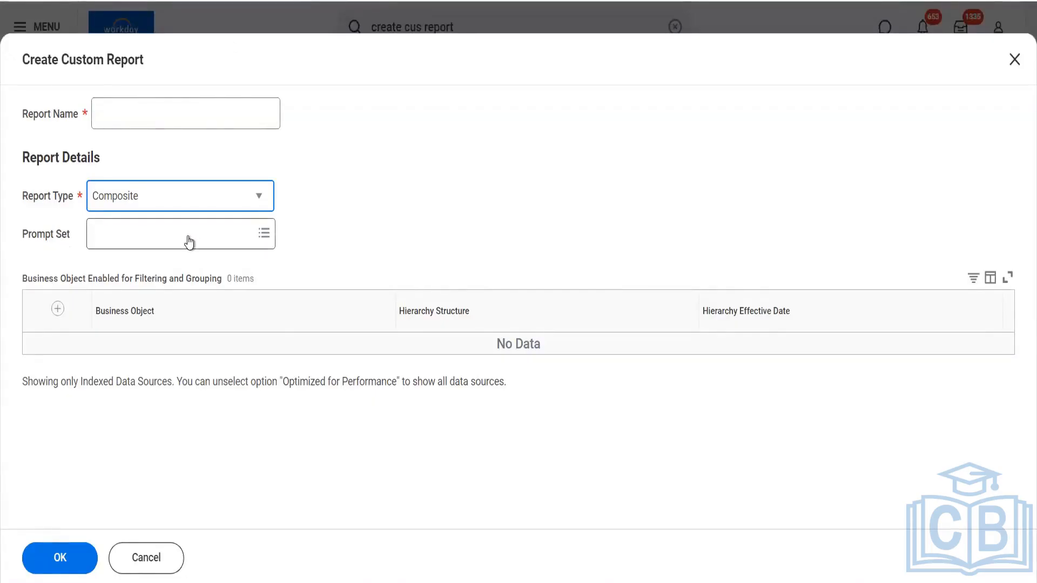
pyautogui.click(151, 560)
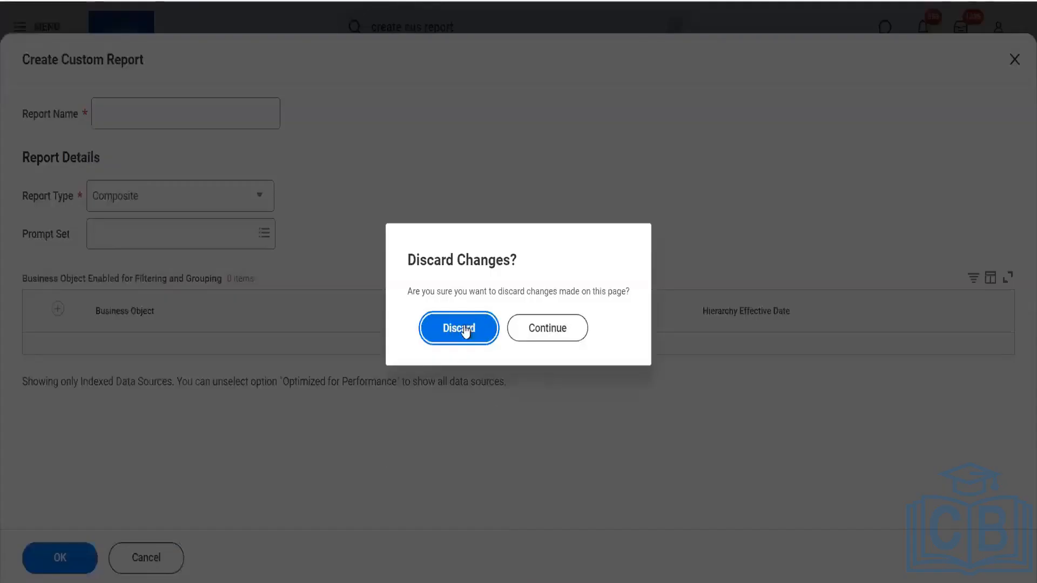
pyautogui.click(459, 329)
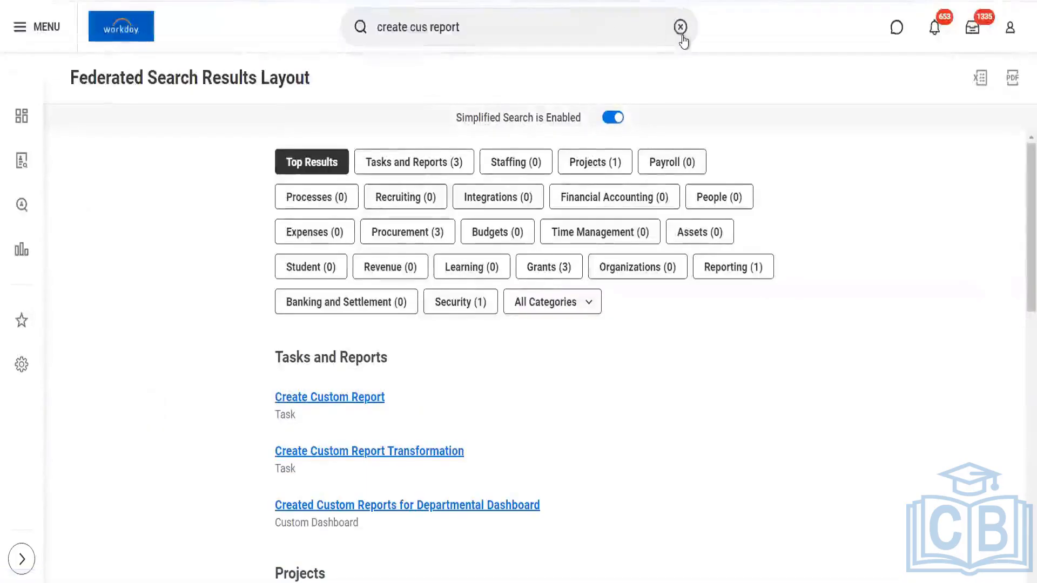
# - Open the View Custom Report task from the recent searches and bring up its report choices
pyautogui.click(453, 30)
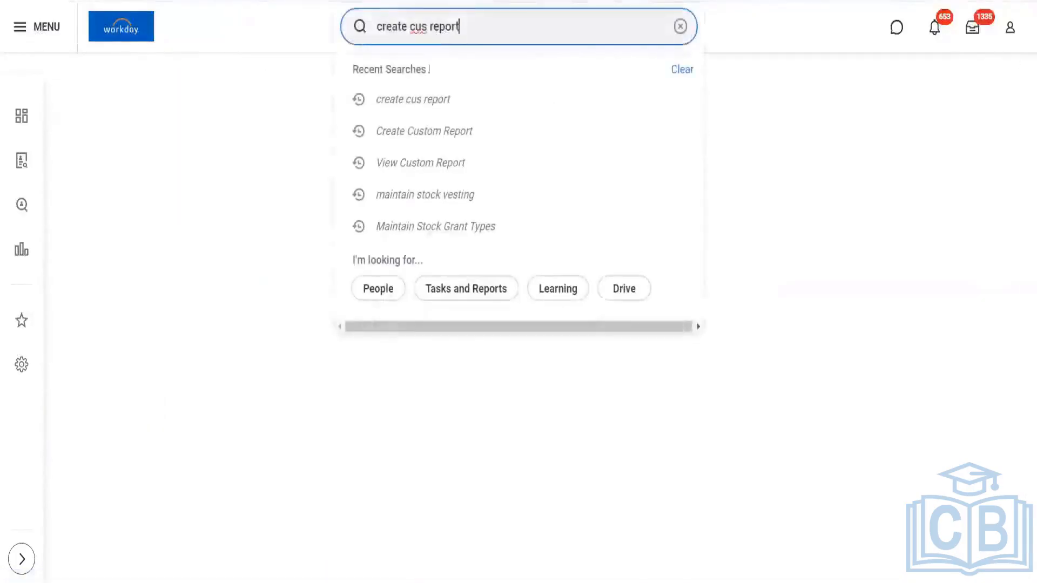
pyautogui.click(409, 164)
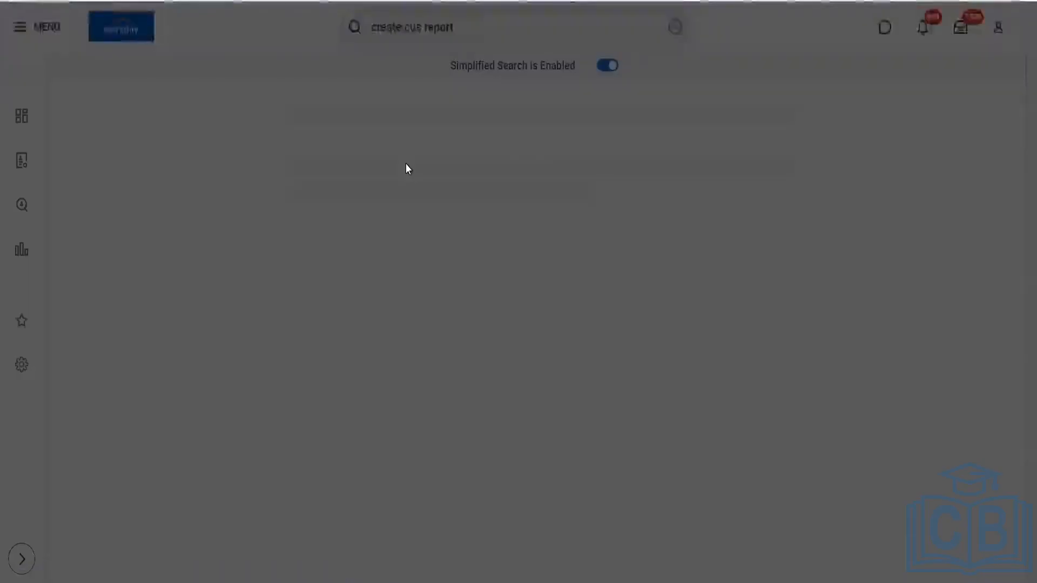
pyautogui.click(424, 178)
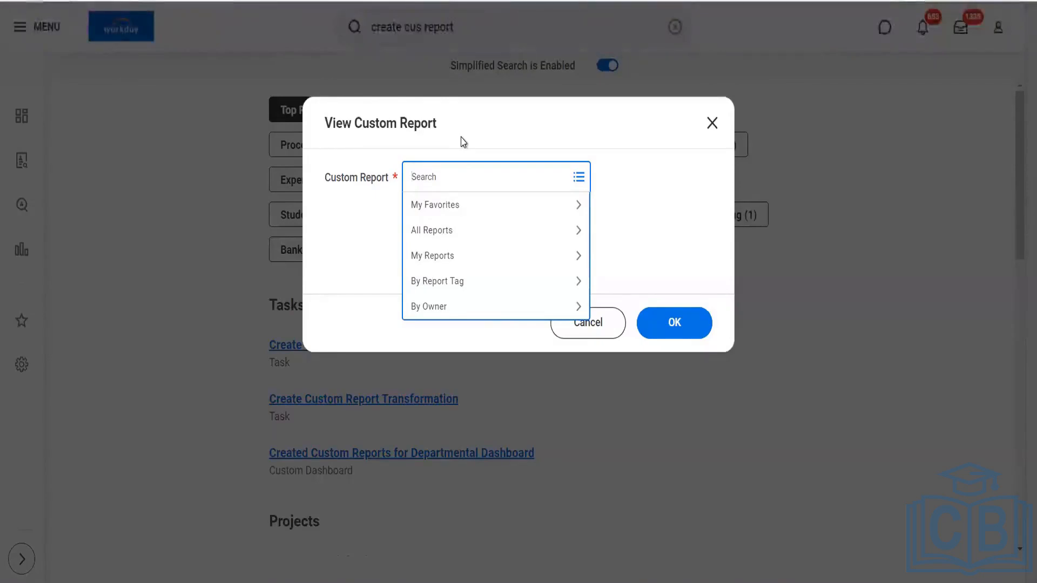
# - Look through the custom report categories All Reports, My Favorites and By Report Tag
pyautogui.click(456, 232)
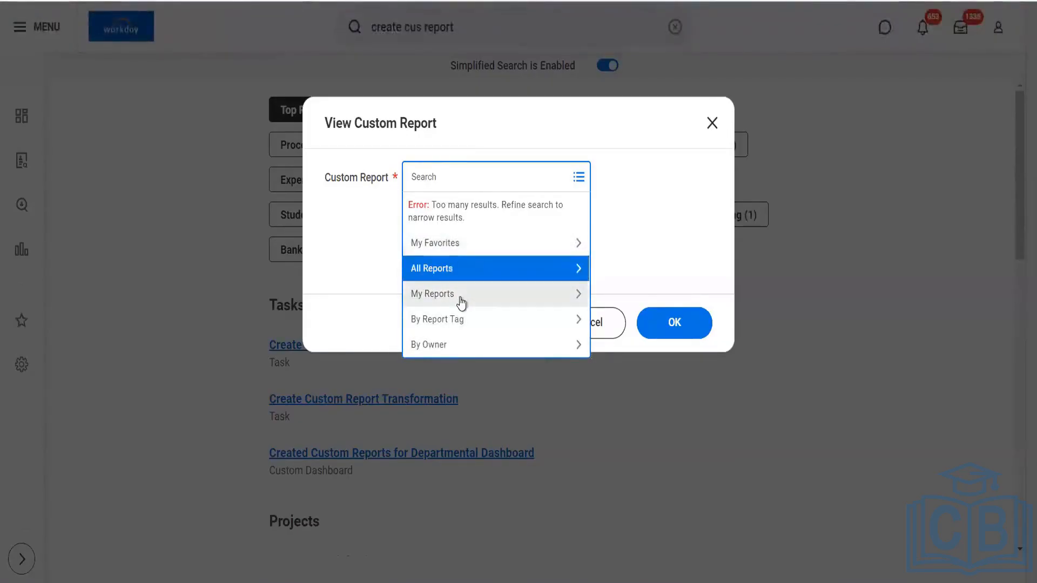
pyautogui.click(463, 243)
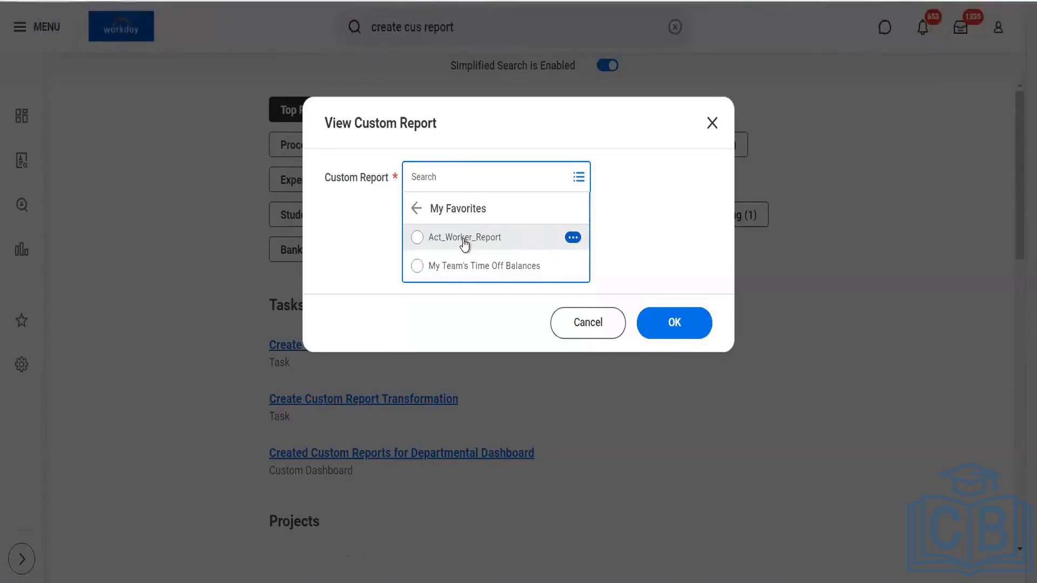
pyautogui.click(416, 210)
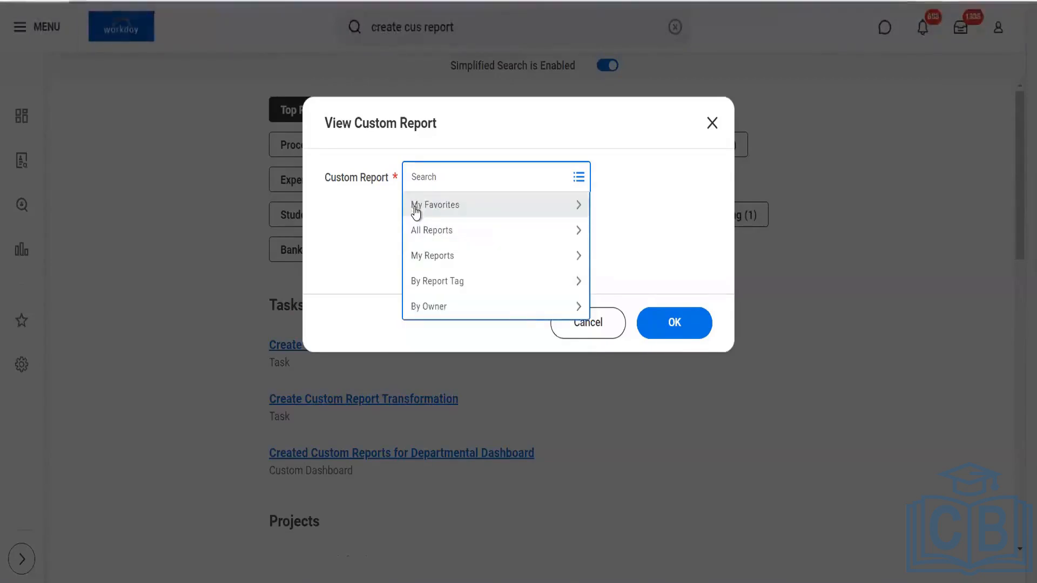
pyautogui.click(530, 290)
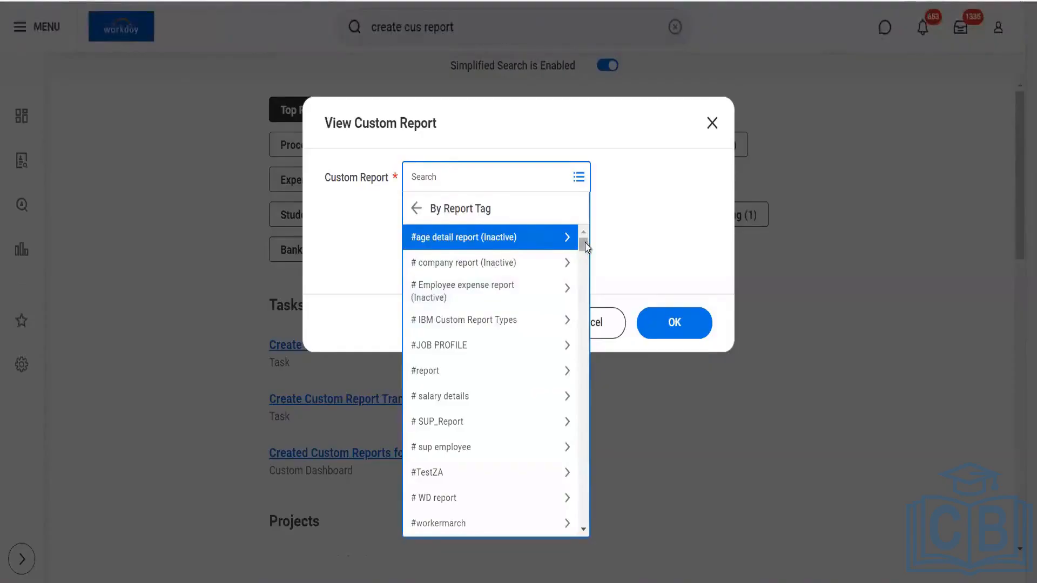
pyautogui.moveTo(586, 245); pyautogui.dragTo(585, 281)
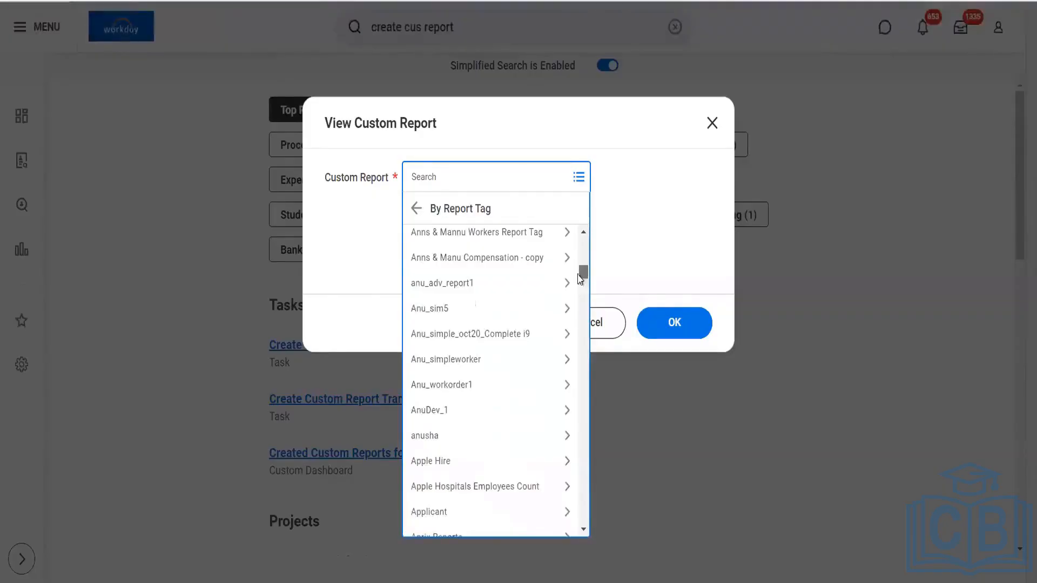
# - Search the custom reports for "stock" and open the definition of Bonus Split in Cash and Deferred Stock Units
pyautogui.click(421, 172)
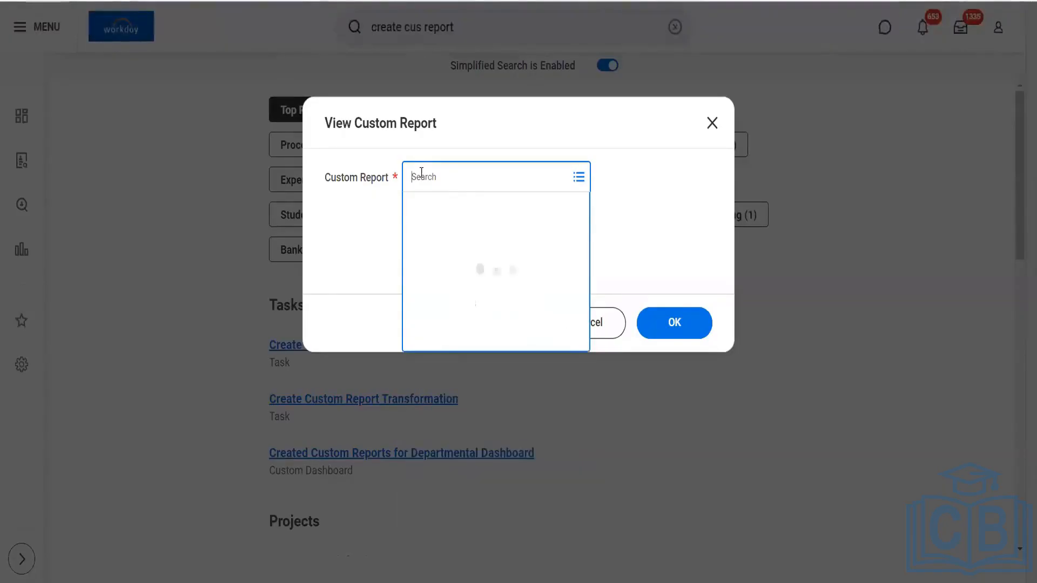
pyautogui.write('steck')
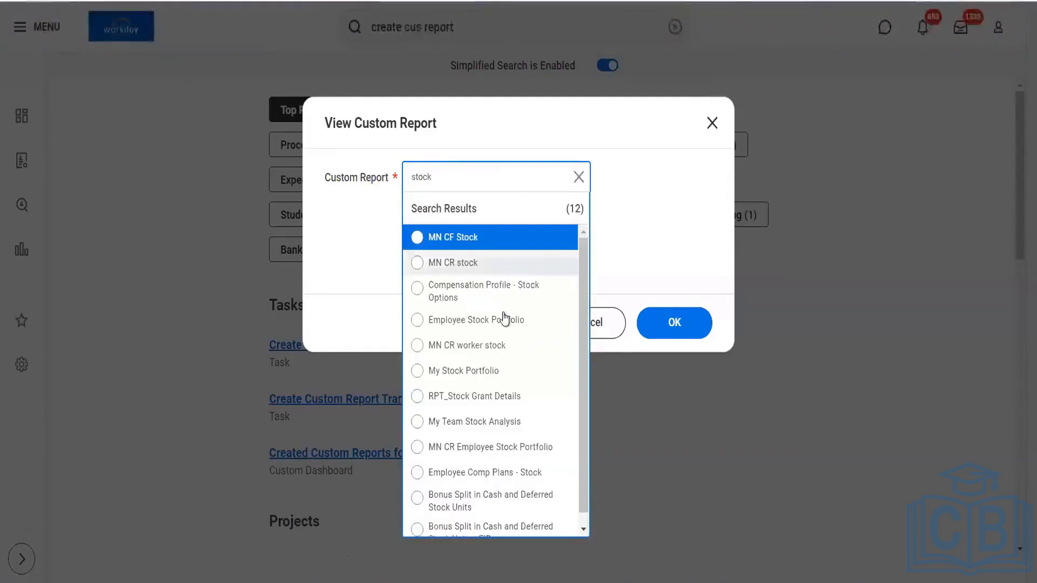
pyautogui.moveTo(586, 333); pyautogui.dragTo(584, 359)
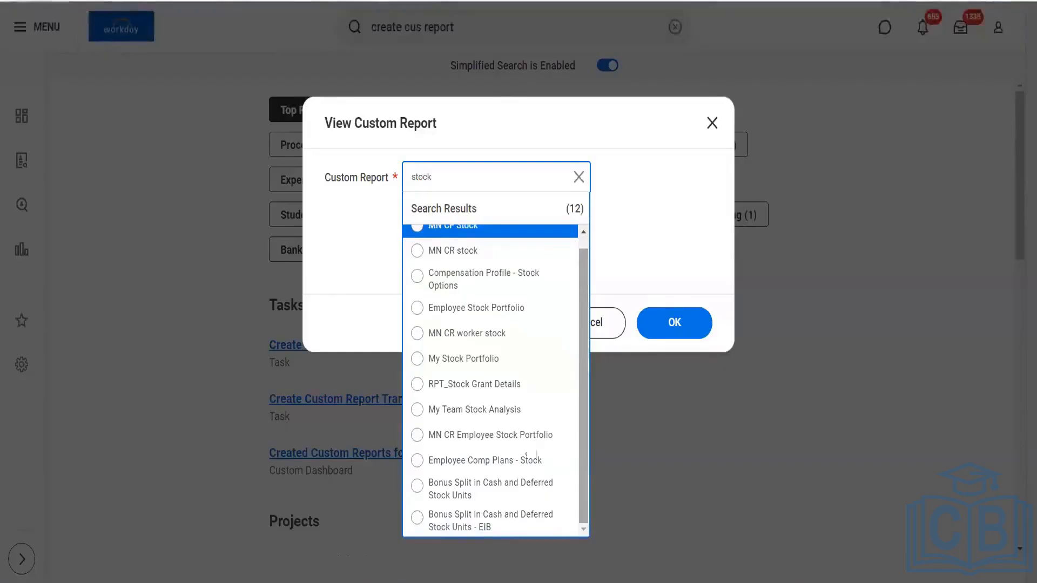
pyautogui.rightClick(497, 500)
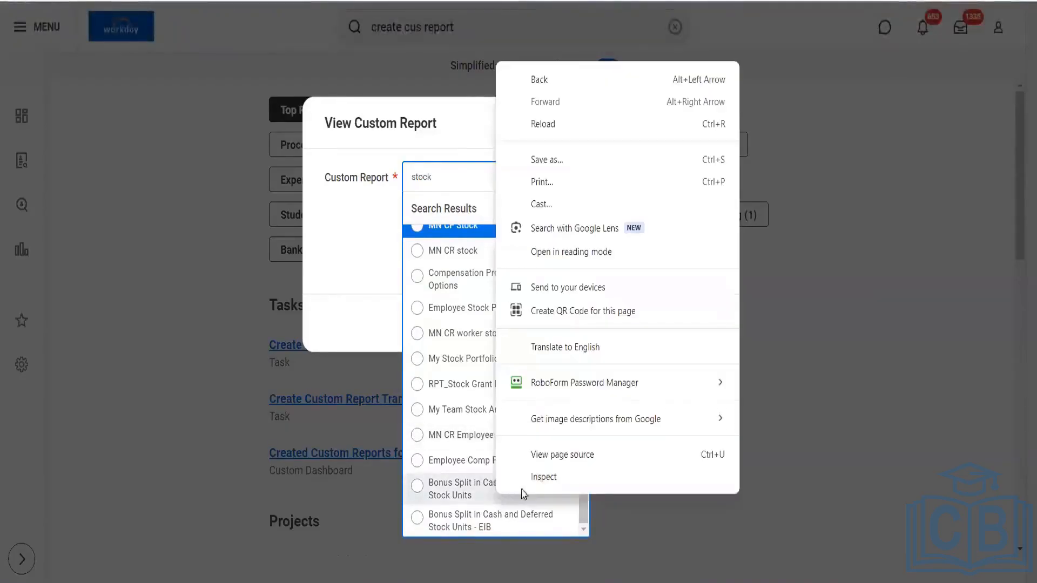
pyautogui.click(430, 495)
pyautogui.click(430, 494)
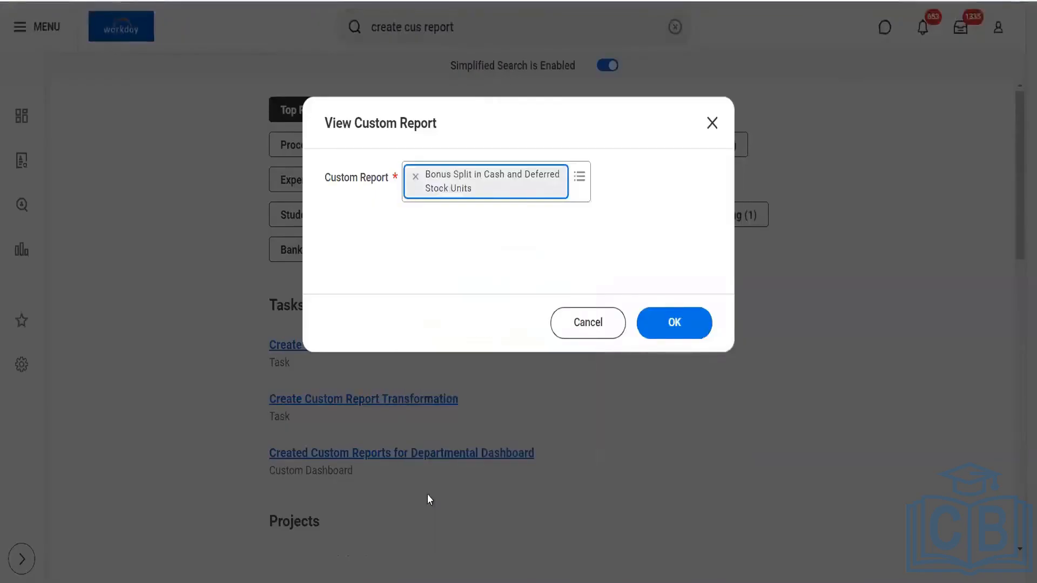
pyautogui.click(669, 323)
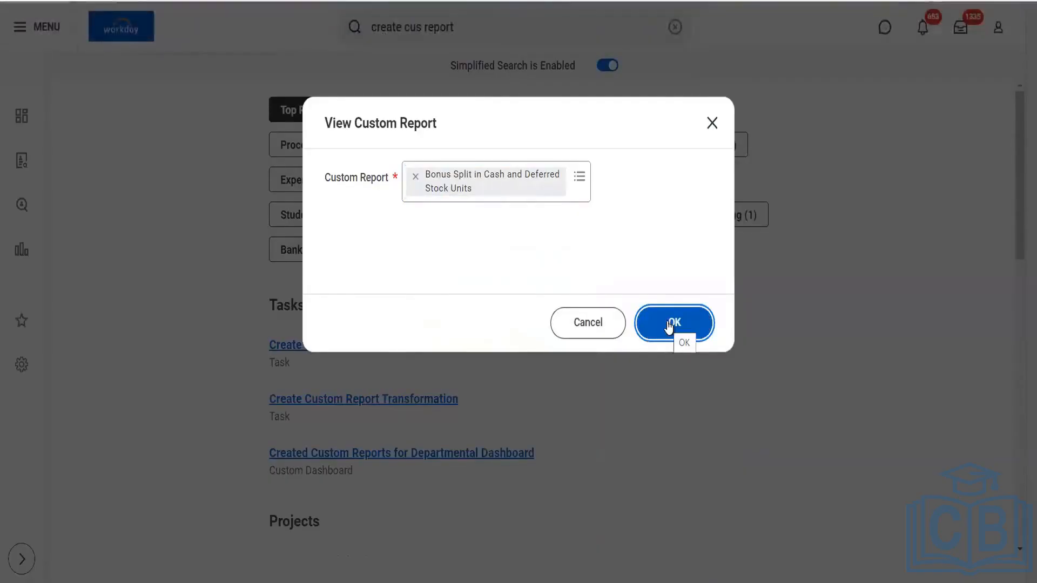
pyautogui.click(669, 324)
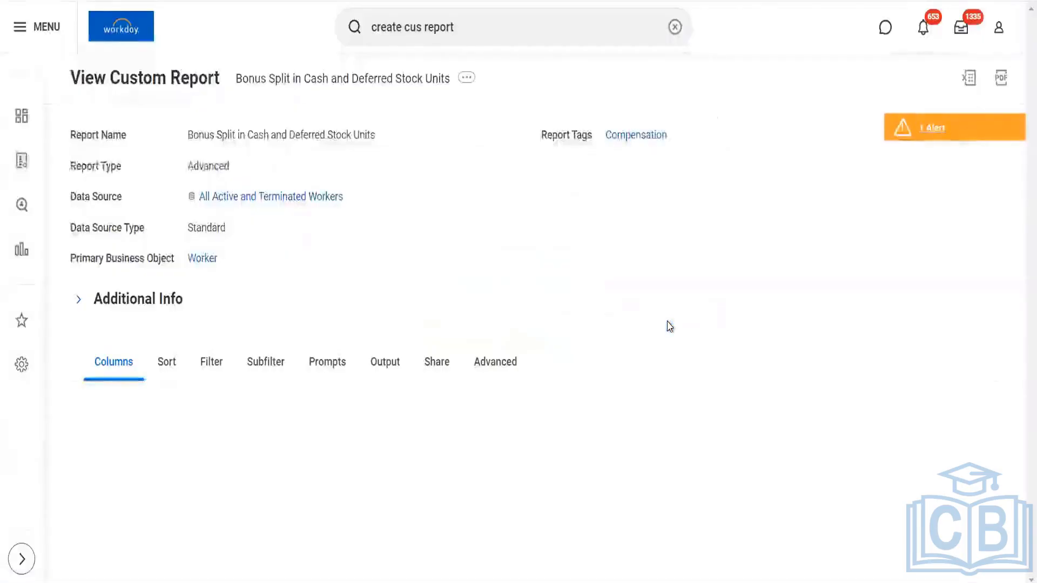
# - Rerun the "create cus report" search, and reopen the View Custom Report task with its report choices showing
pyautogui.click(482, 17)
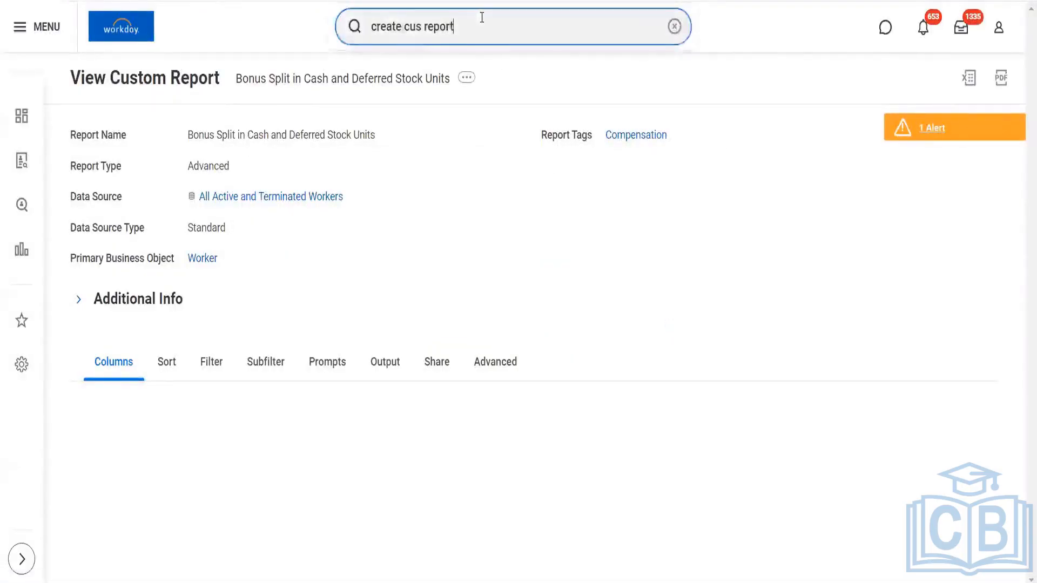
pyautogui.press('Return')
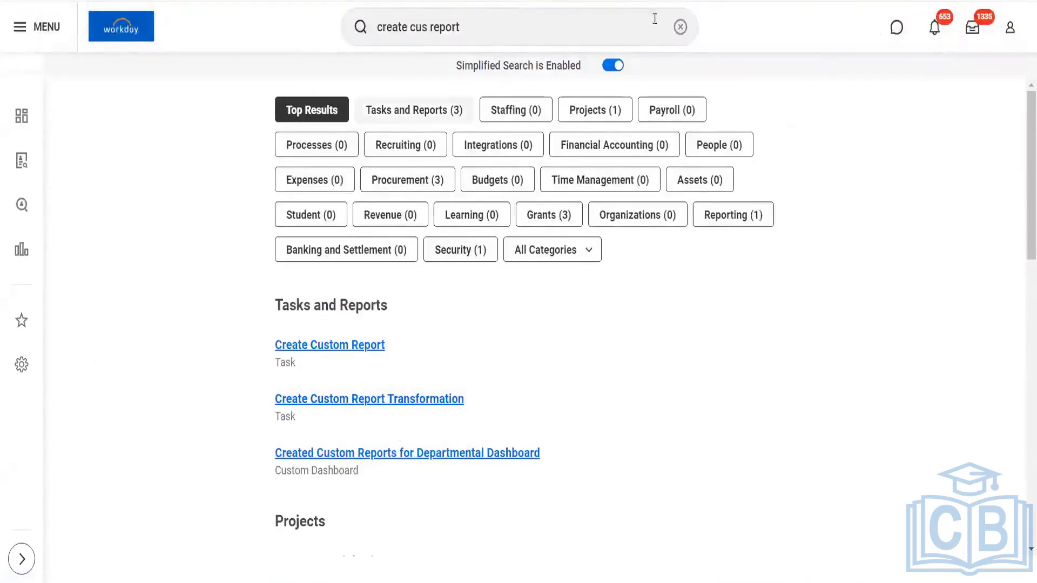
pyautogui.click(679, 27)
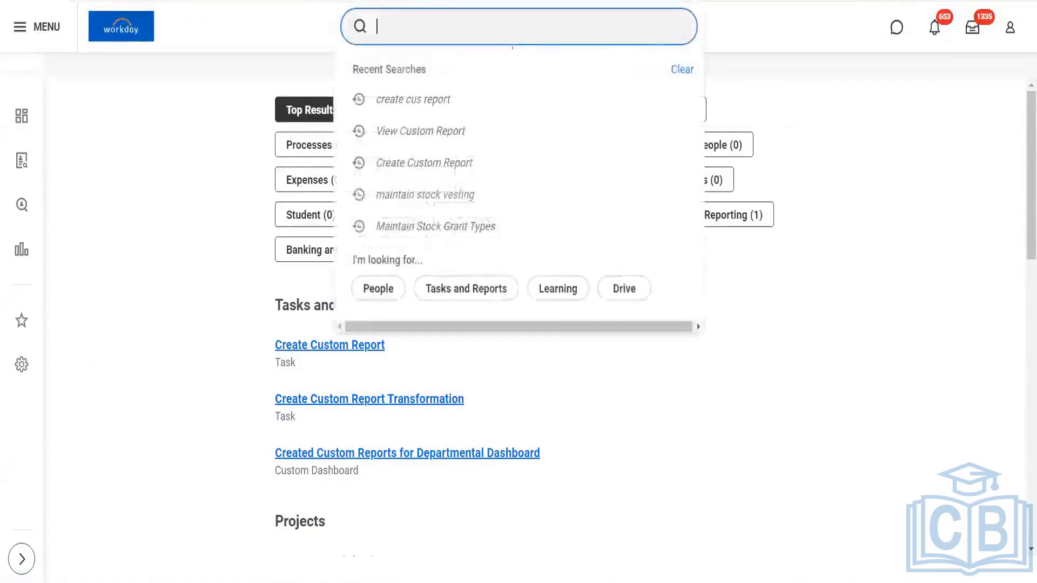
pyautogui.click(426, 133)
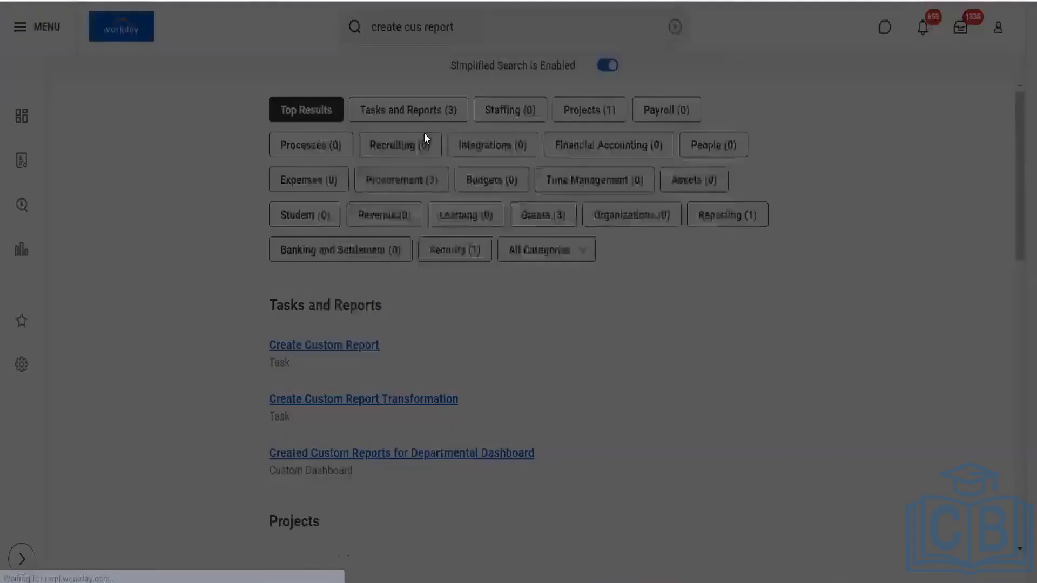
pyautogui.click(432, 179)
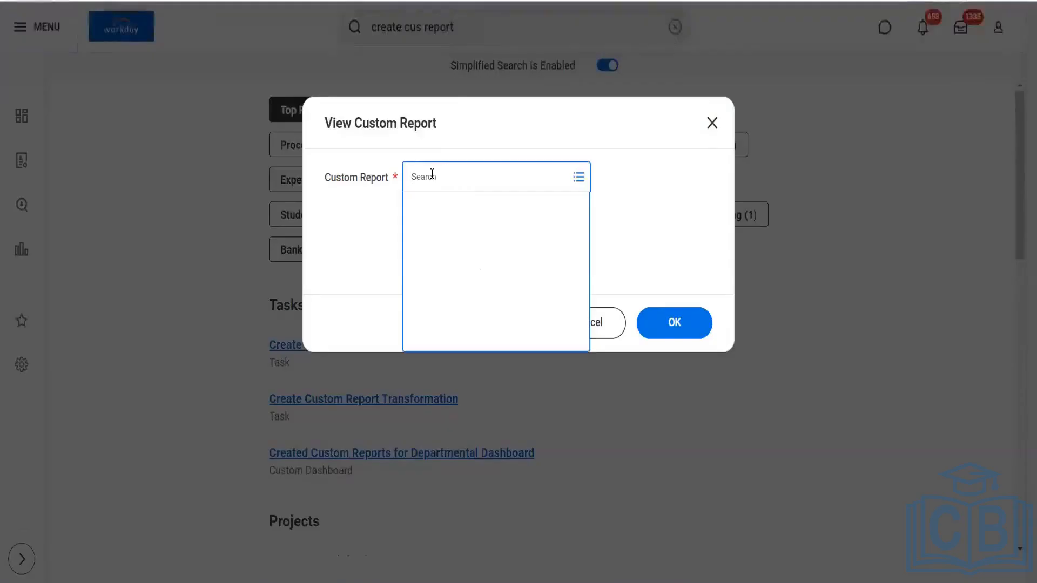